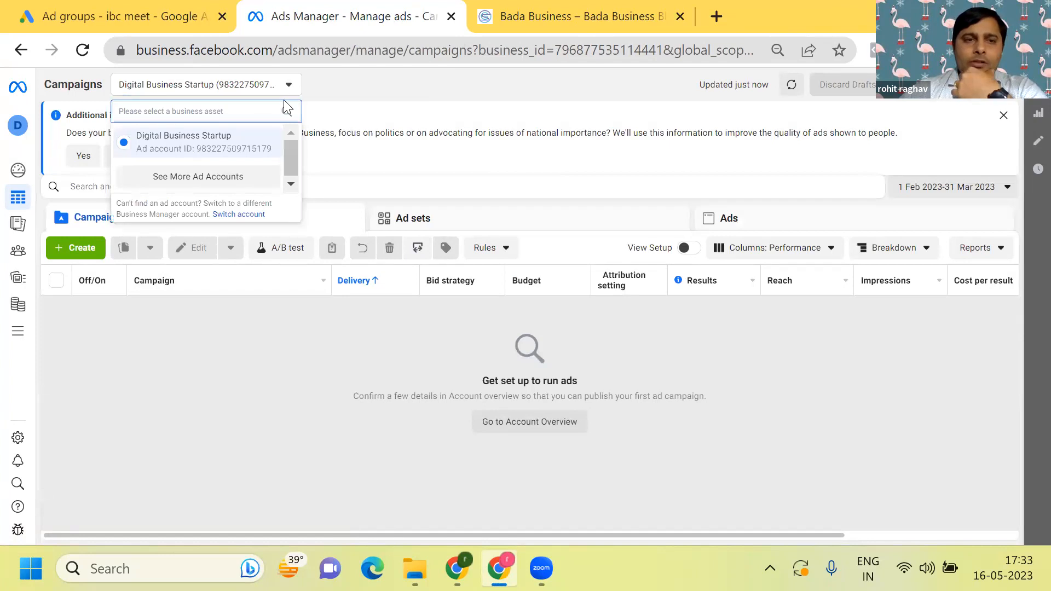
# - Switch to the first personal ad account and create a new Auction campaign with the Leads objective
pyautogui.click(211, 176)
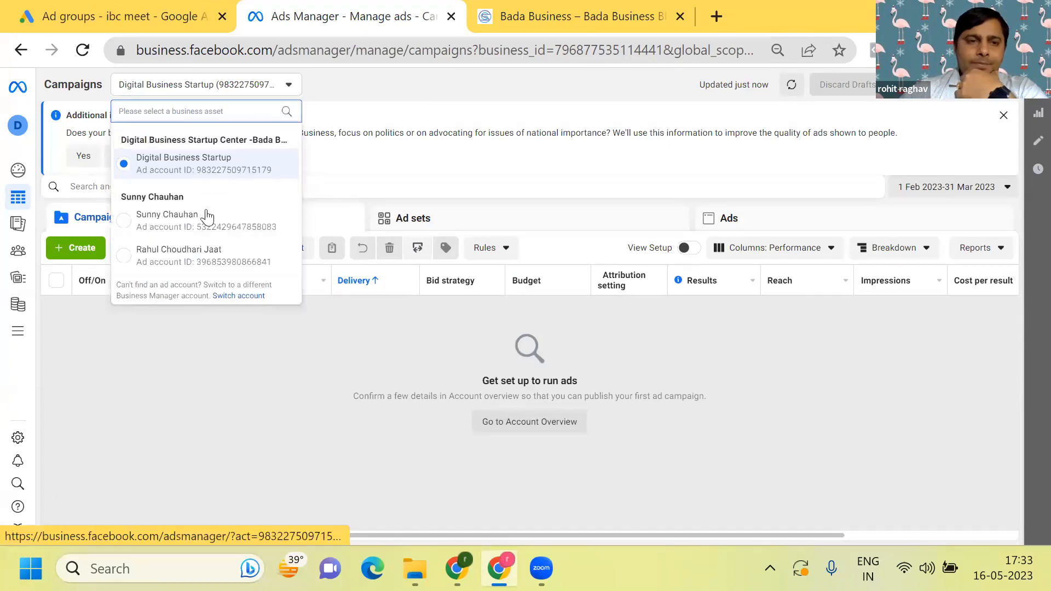
pyautogui.click(129, 227)
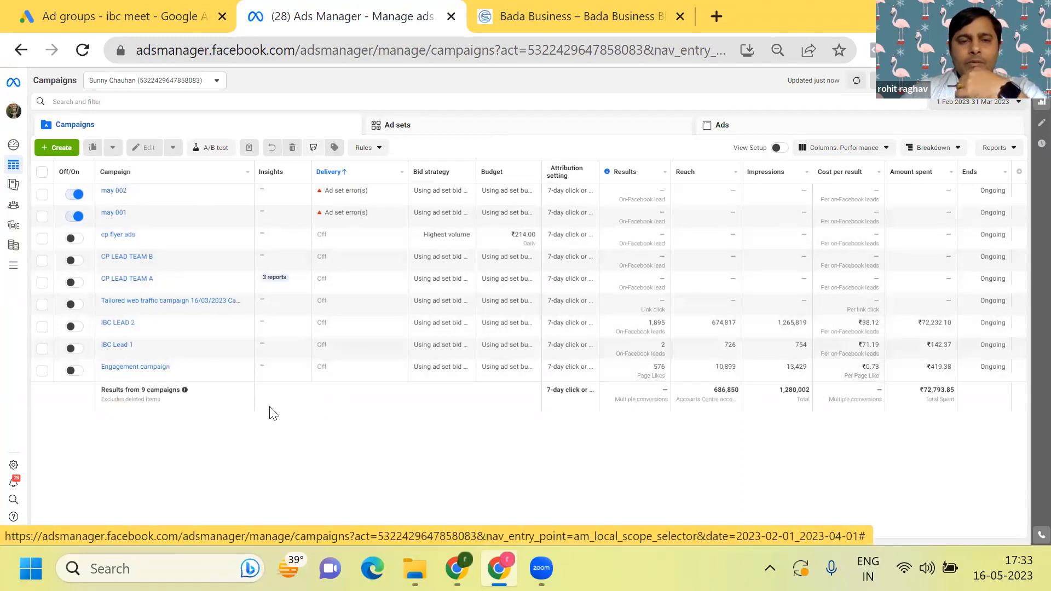
pyautogui.click(60, 147)
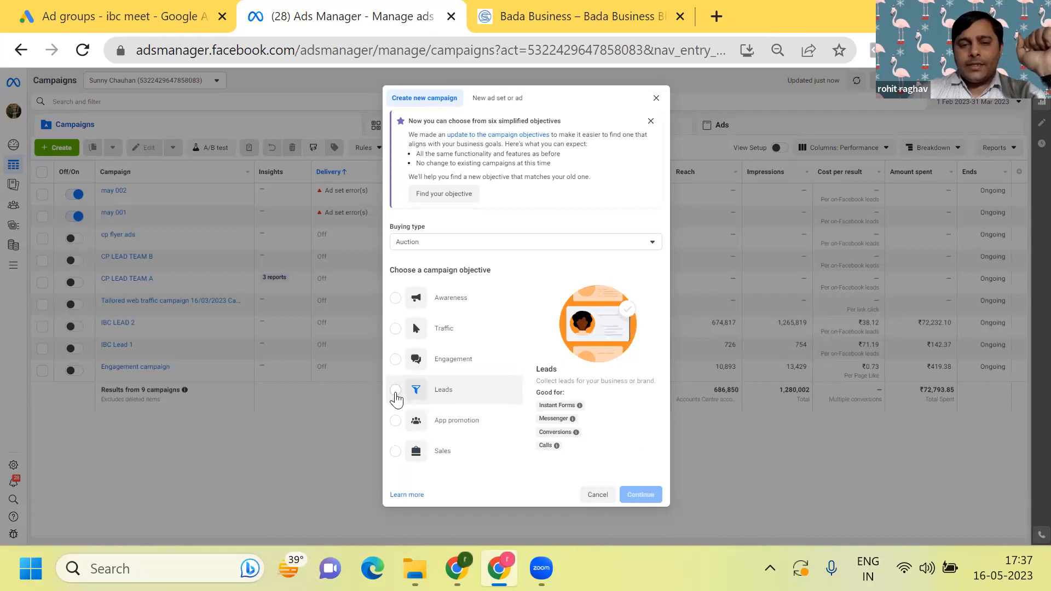
pyautogui.click(396, 391)
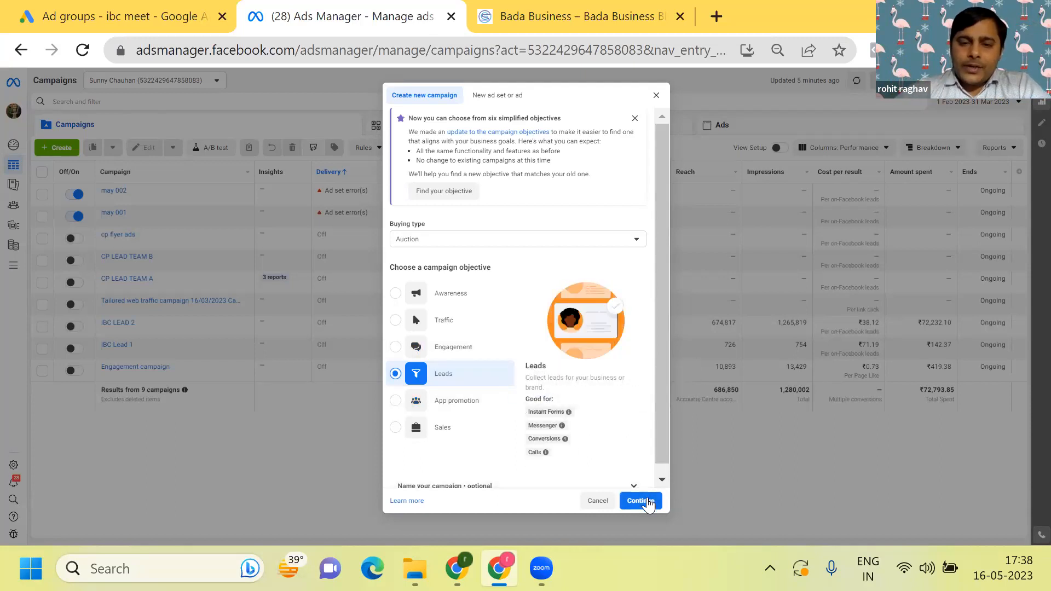
pyautogui.click(648, 502)
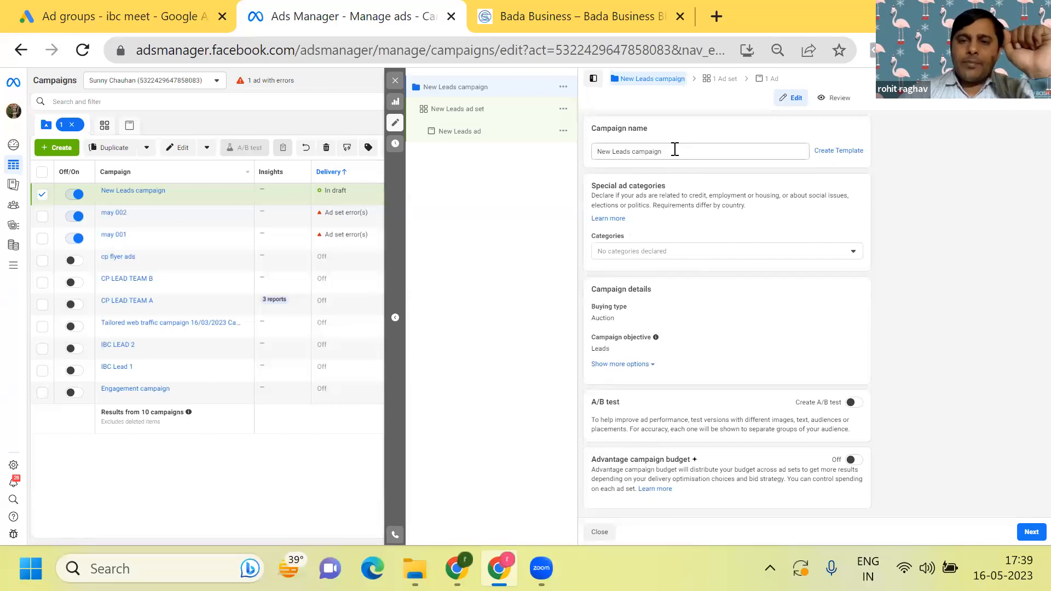
# - Rename the new leads campaign to "May IBC lead 001"
pyautogui.click(675, 150)
pyautogui.press('BackSpace')
pyautogui.press('BackSpace')
pyautogui.press('BackSpace')
pyautogui.press('BackSpace')
pyautogui.press('BackSpace')
pyautogui.press('BackSpace')
pyautogui.press('BackSpace')
pyautogui.press('BackSpace')
pyautogui.press('BackSpace')
pyautogui.press('BackSpace')
pyautogui.press('BackSpace')
pyautogui.press('BackSpace')
pyautogui.press('BackSpace')
pyautogui.press('BackSpace')
pyautogui.press('BackSpace')
pyautogui.press('BackSpace')
pyautogui.press('BackSpace')
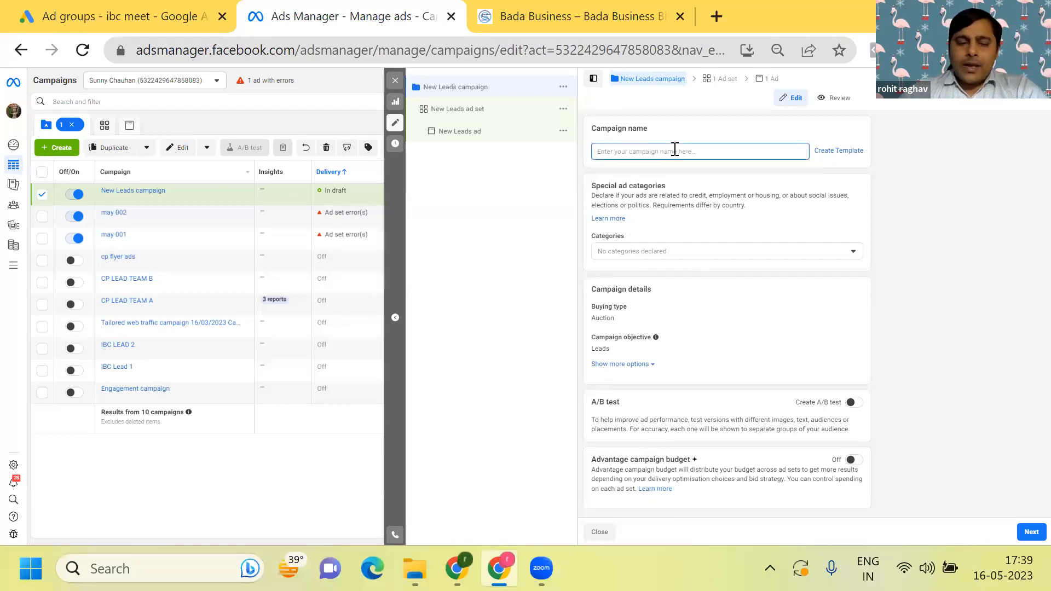
pyautogui.write('May')
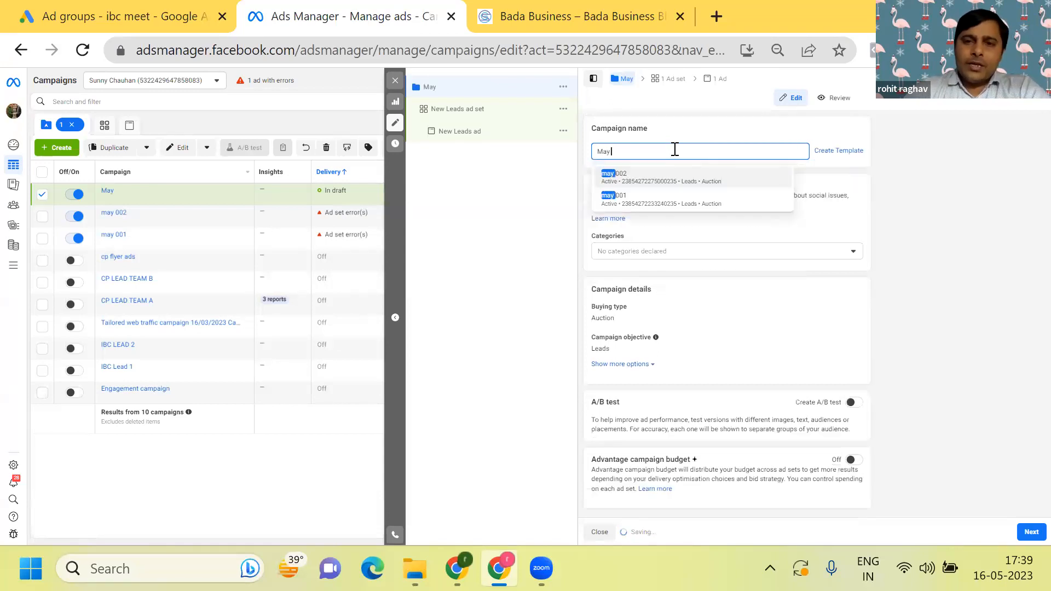
pyautogui.write(' IBC')
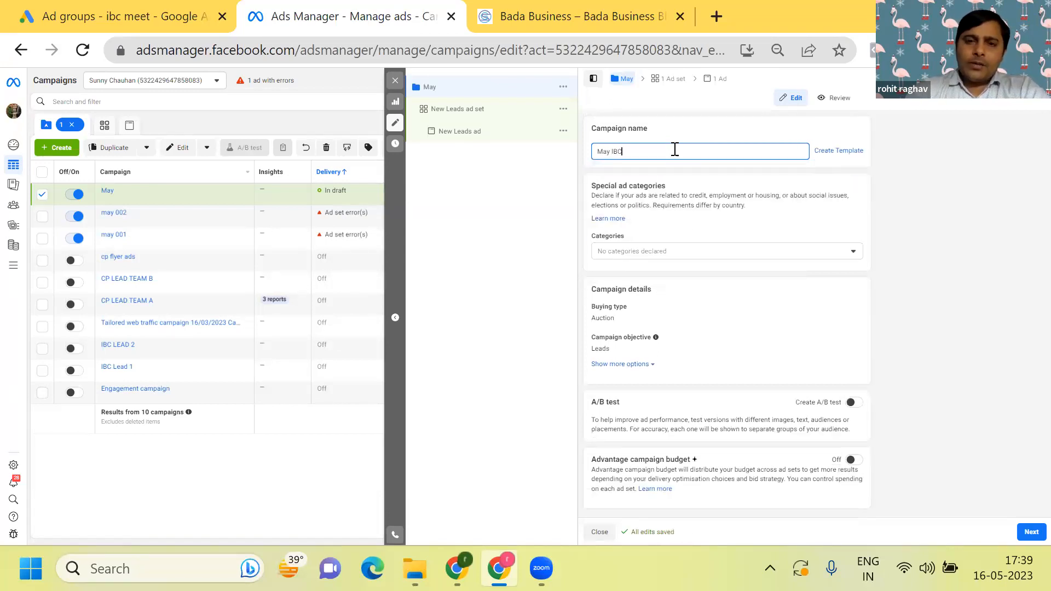
pyautogui.write(' lea')
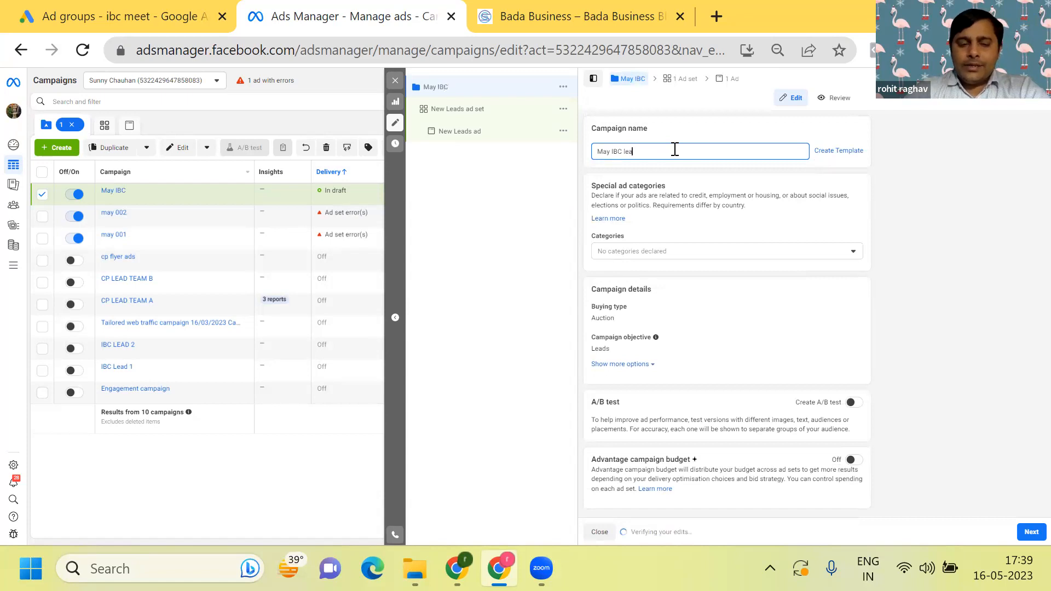
pyautogui.write('d 001')
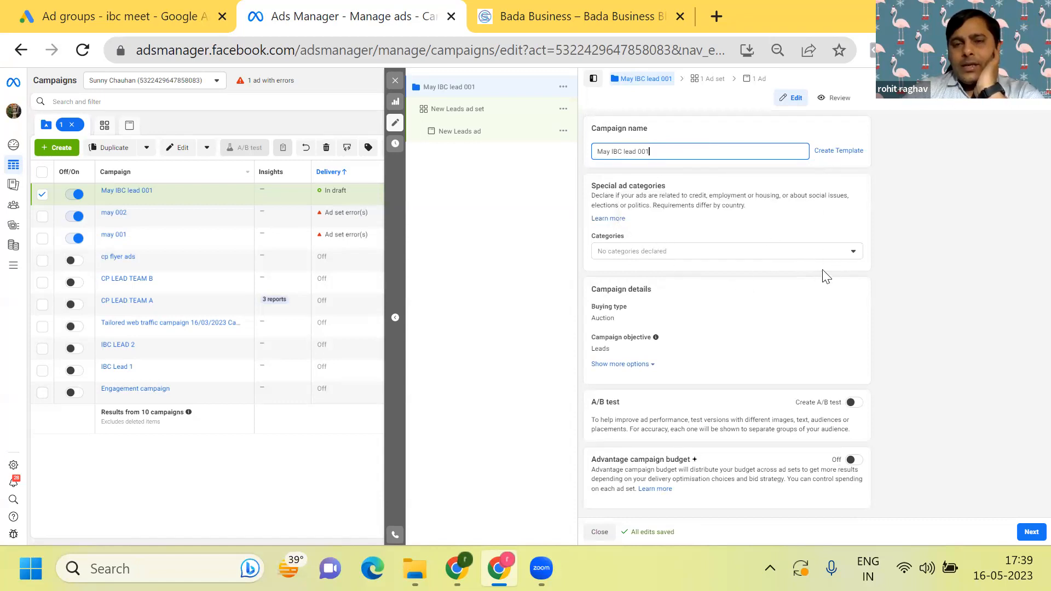
# - Review the special ad category options without declaring any and proceed to the ad set settings
pyautogui.click(833, 254)
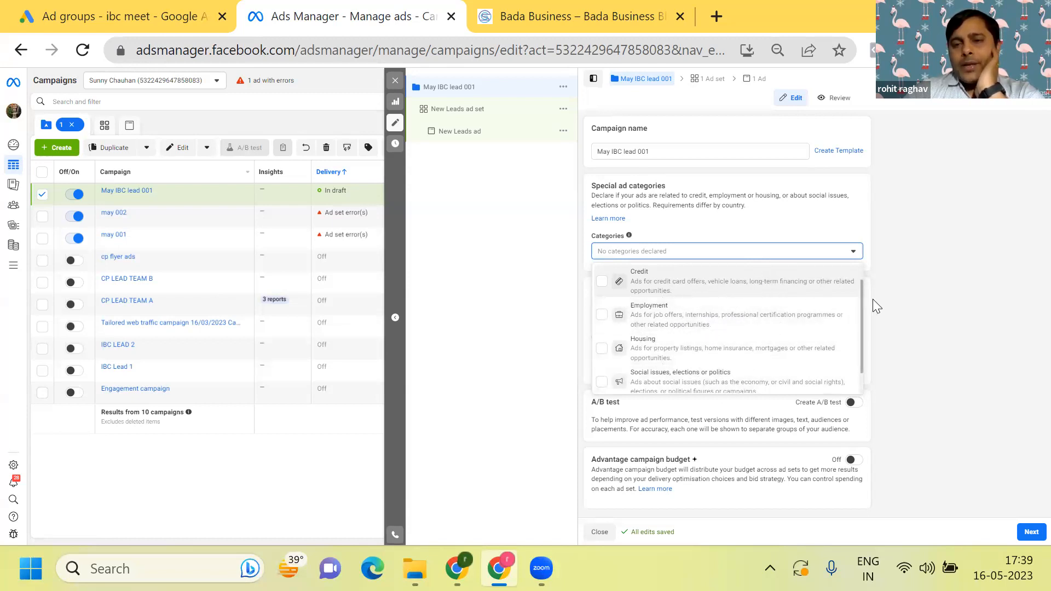
pyautogui.click(894, 257)
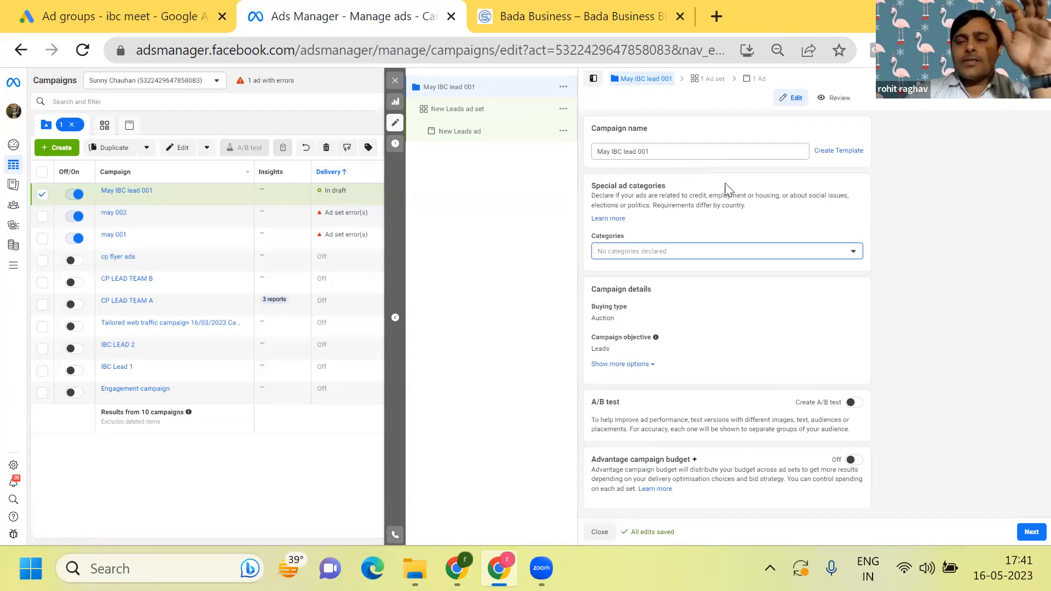
pyautogui.click(1031, 532)
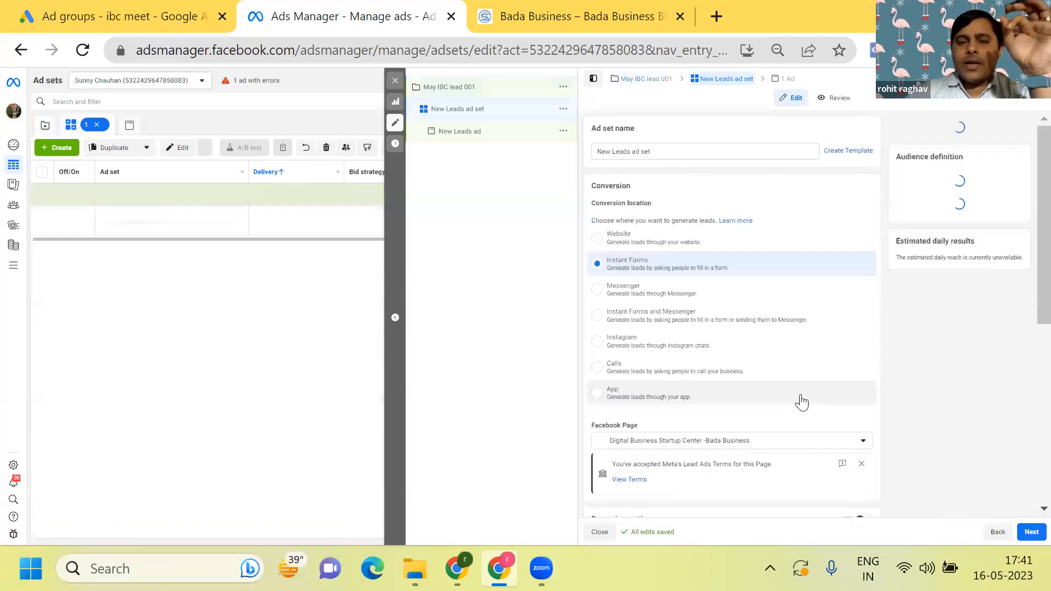
# - Rename the ad set to "ad set 001"
pyautogui.click(634, 150)
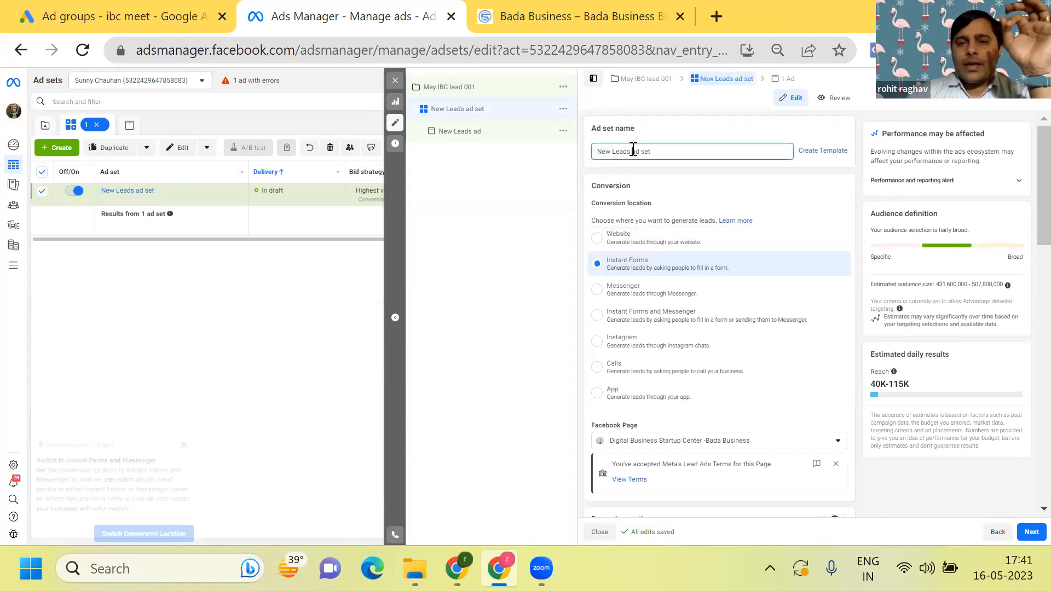
pyautogui.press('BackSpace')
pyautogui.press('BackSpace')
pyautogui.press('BackSpace')
pyautogui.press('BackSpace')
pyautogui.press('BackSpace')
pyautogui.press('BackSpace')
pyautogui.press('BackSpace')
pyautogui.press('BackSpace')
pyautogui.press('BackSpace')
pyautogui.press('BackSpace')
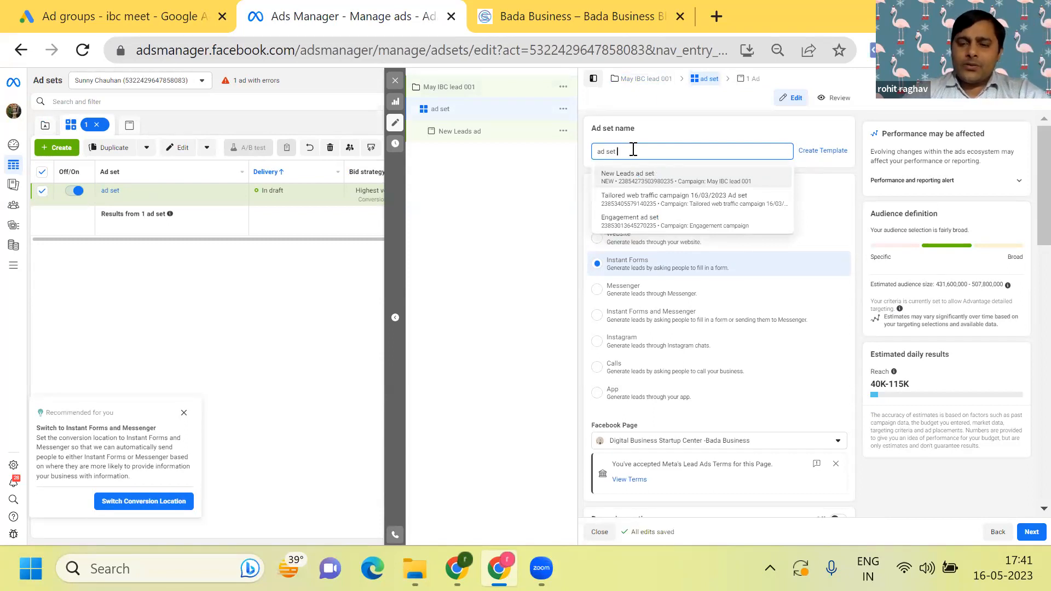
pyautogui.write('001')
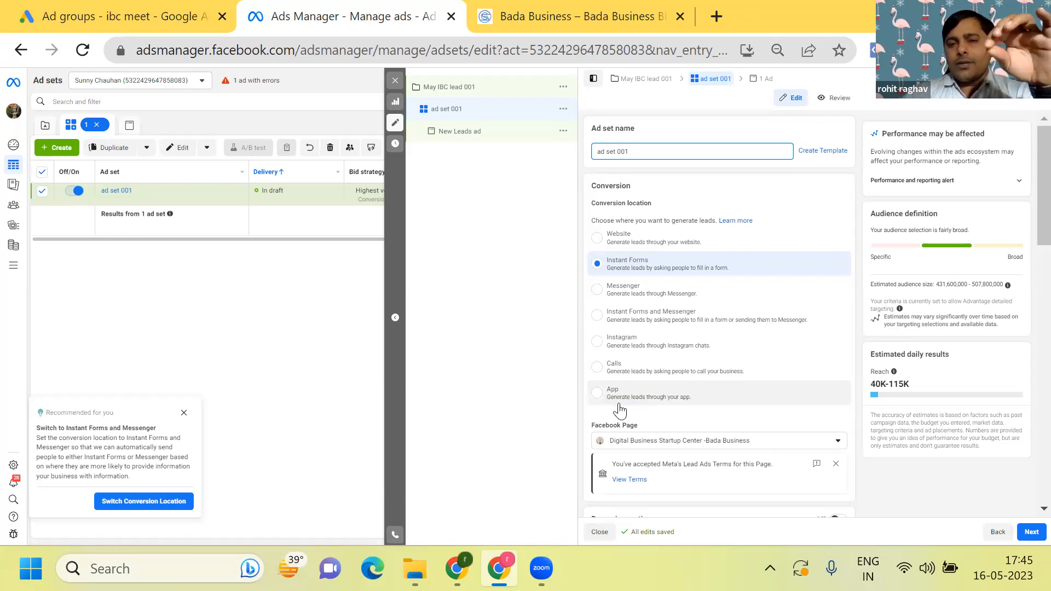
# - Try a daily budget of ₹50 for the ad set
pyautogui.scroll(-2, 621, 411)
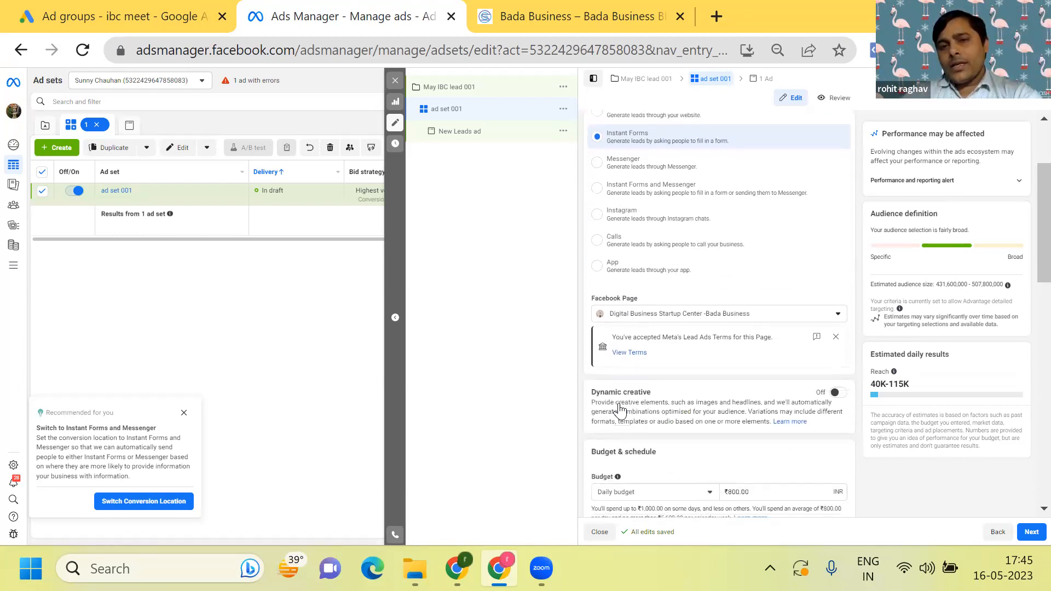
pyautogui.scroll(-3, 620, 411)
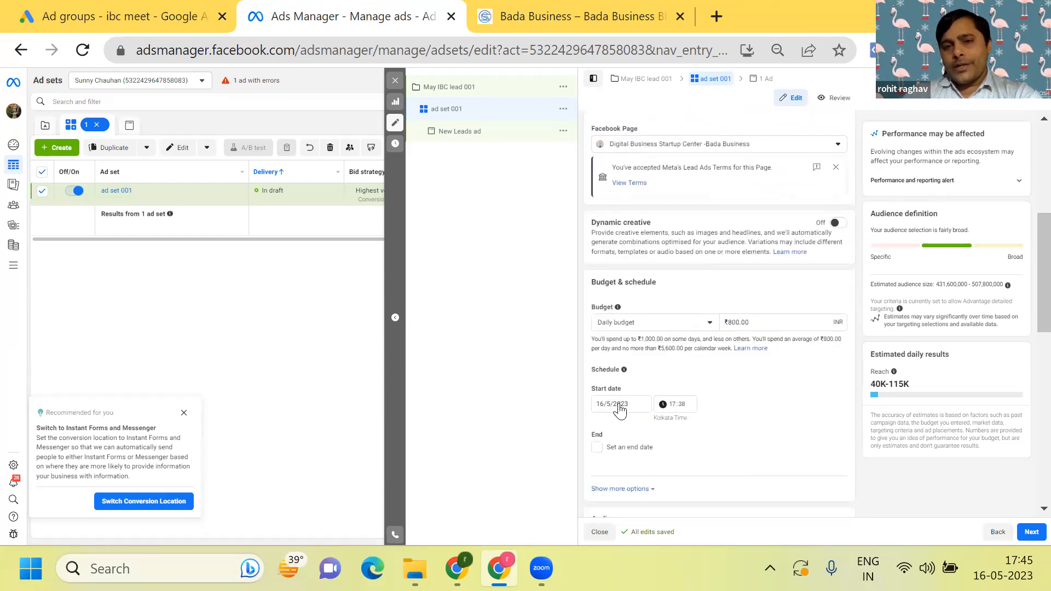
pyautogui.scroll(-1, 621, 411)
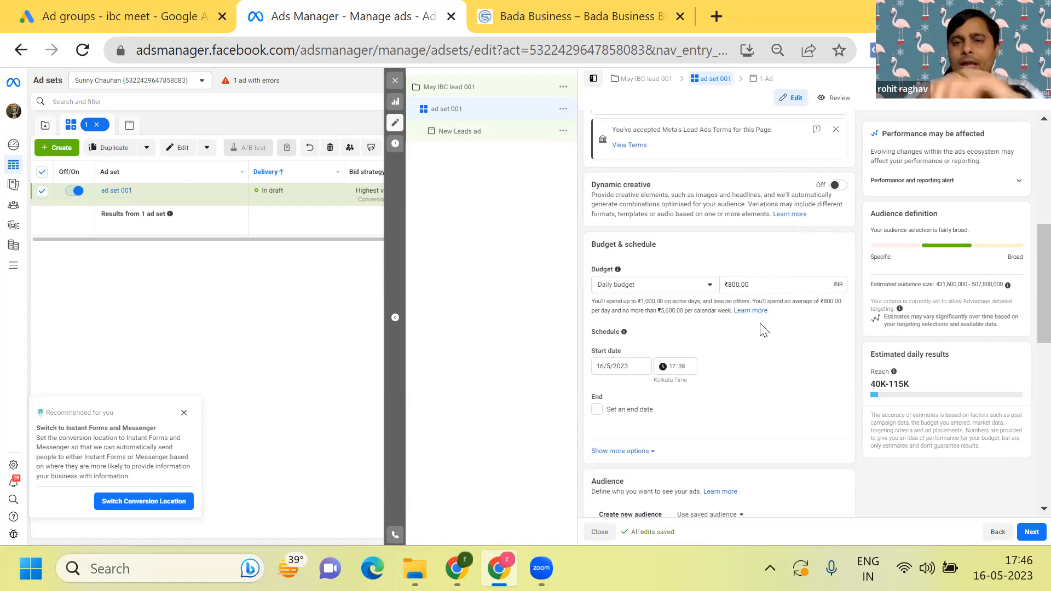
pyautogui.scroll(-1, 765, 330)
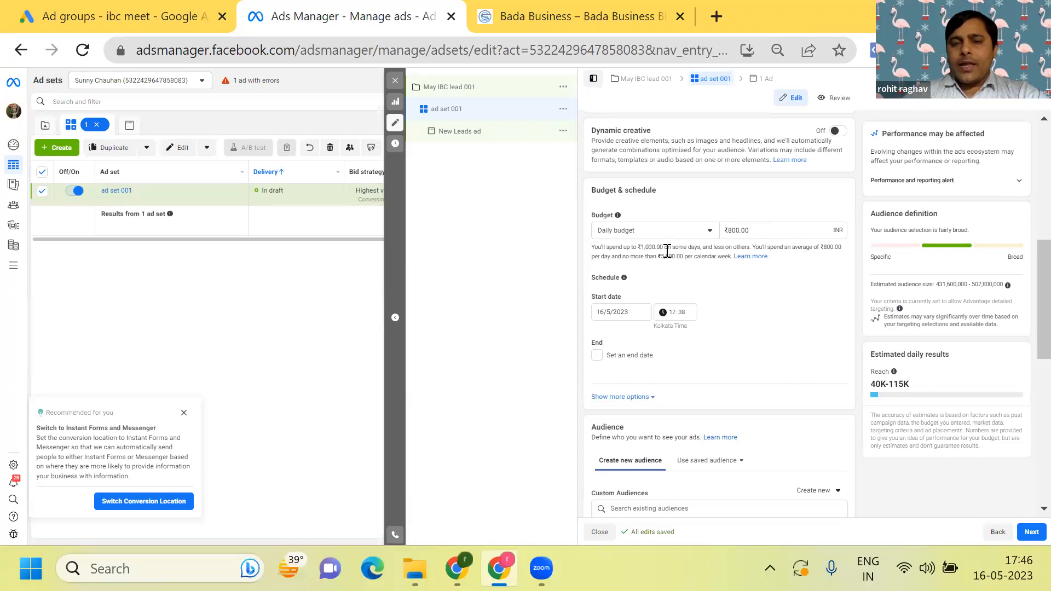
pyautogui.click(764, 227)
pyautogui.press('BackSpace')
pyautogui.press('BackSpace')
pyautogui.press('BackSpace')
pyautogui.press('BackSpace')
pyautogui.press('BackSpace')
pyautogui.press('BackSpace')
pyautogui.press('BackSpace')
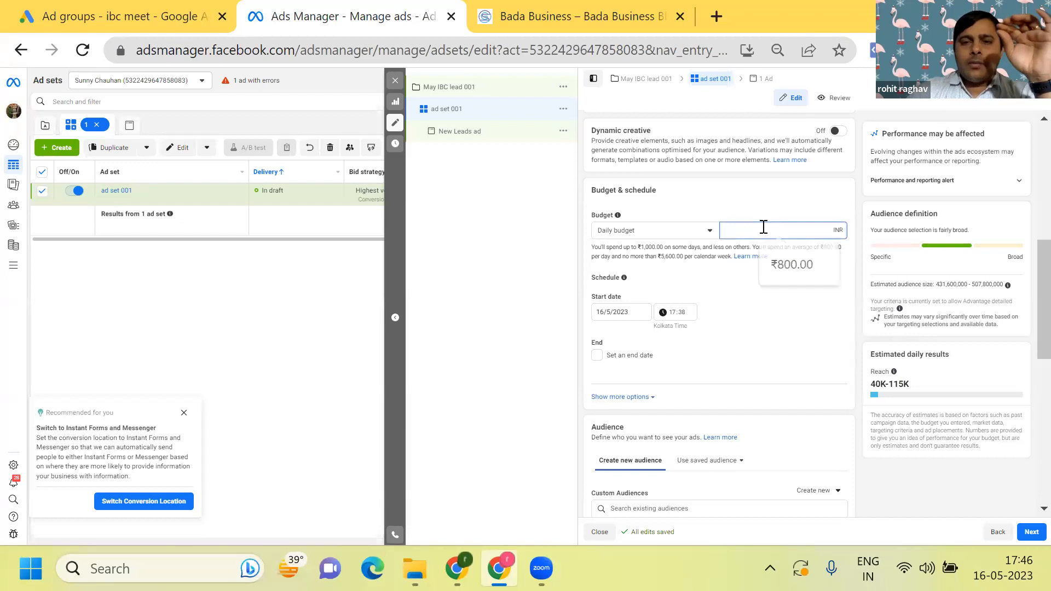
pyautogui.write('50')
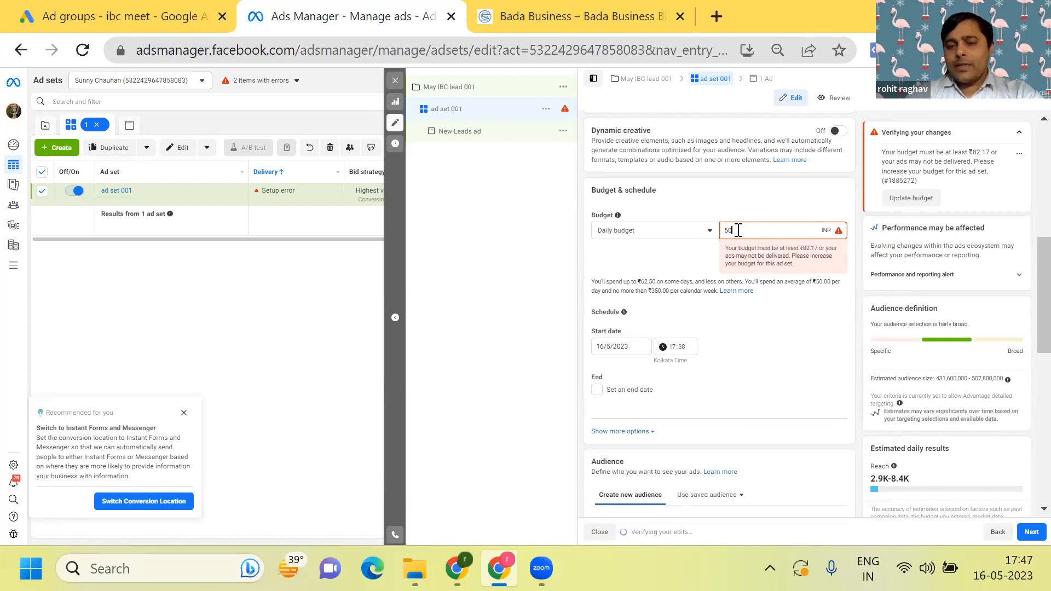
# - Raise the ad set's daily budget to ₹83
pyautogui.press('BackSpace')
pyautogui.press('BackSpace')
pyautogui.write('83')
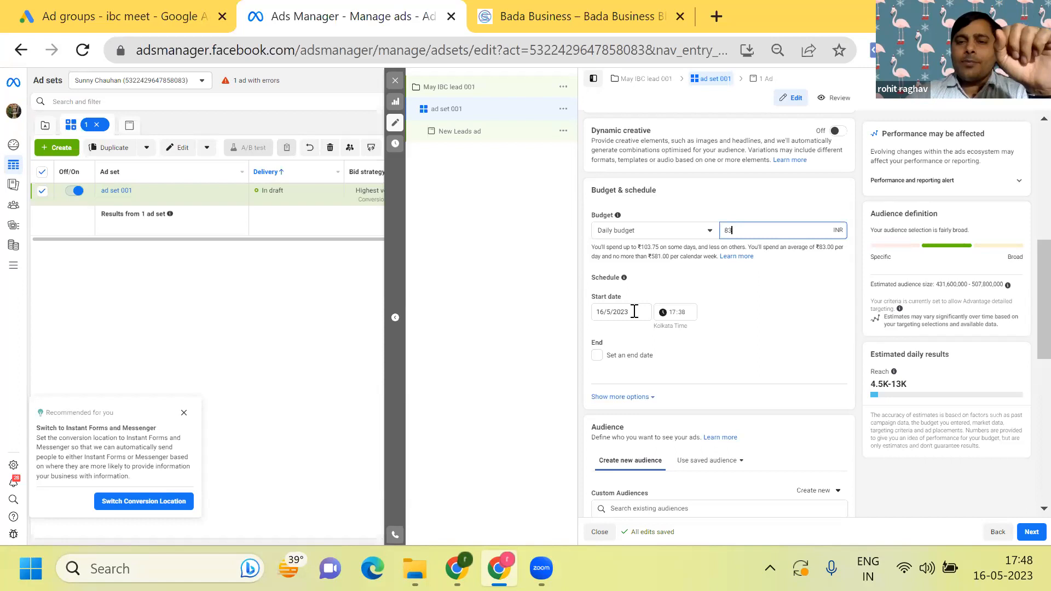
# - Change the ad set's budget type to Lifetime budget and set the start date to 17/5/2023
pyautogui.click(710, 234)
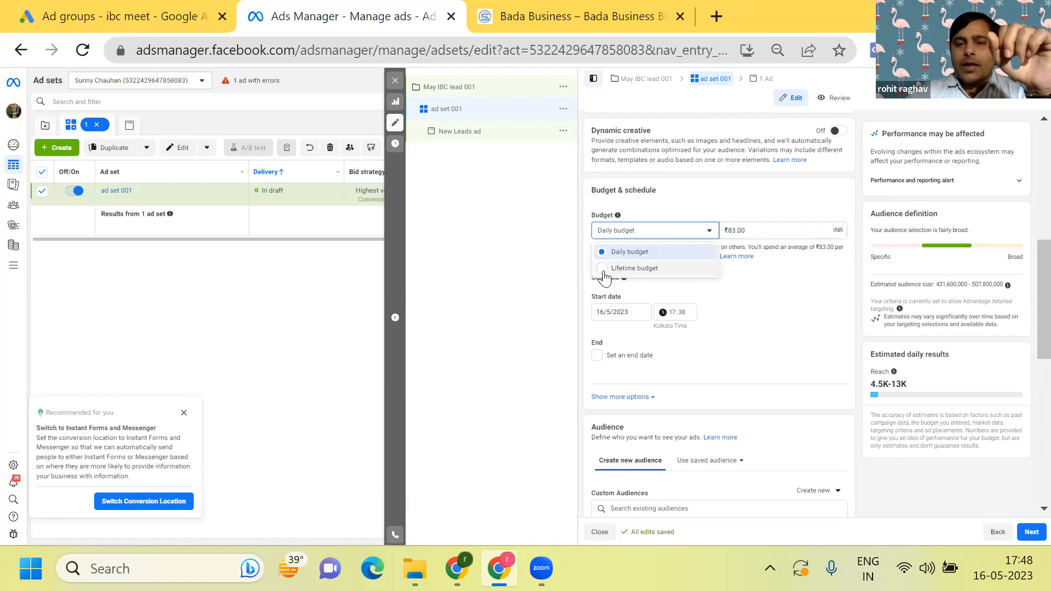
pyautogui.click(606, 270)
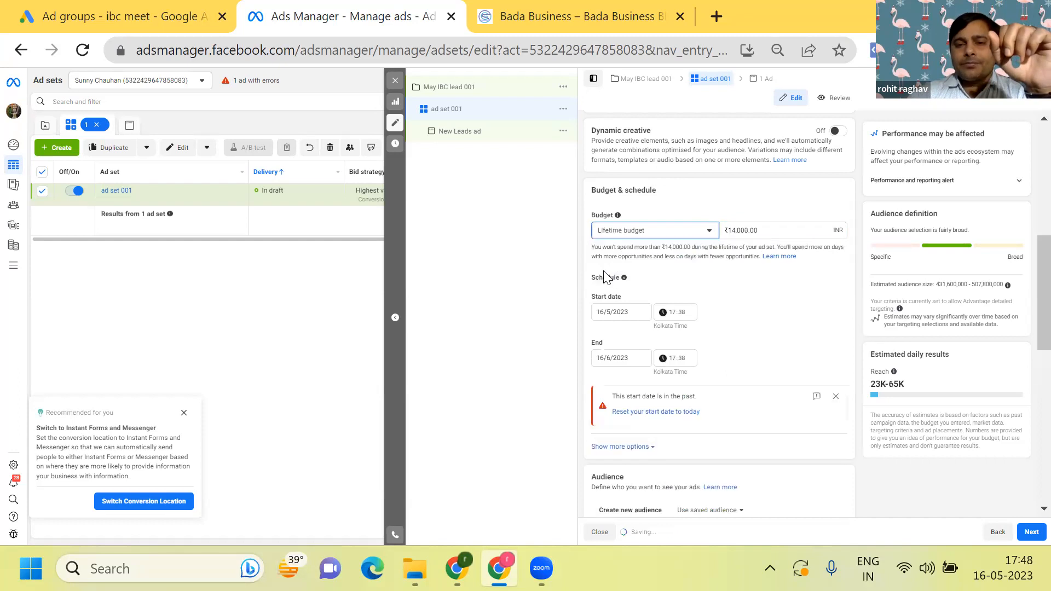
pyautogui.click(634, 311)
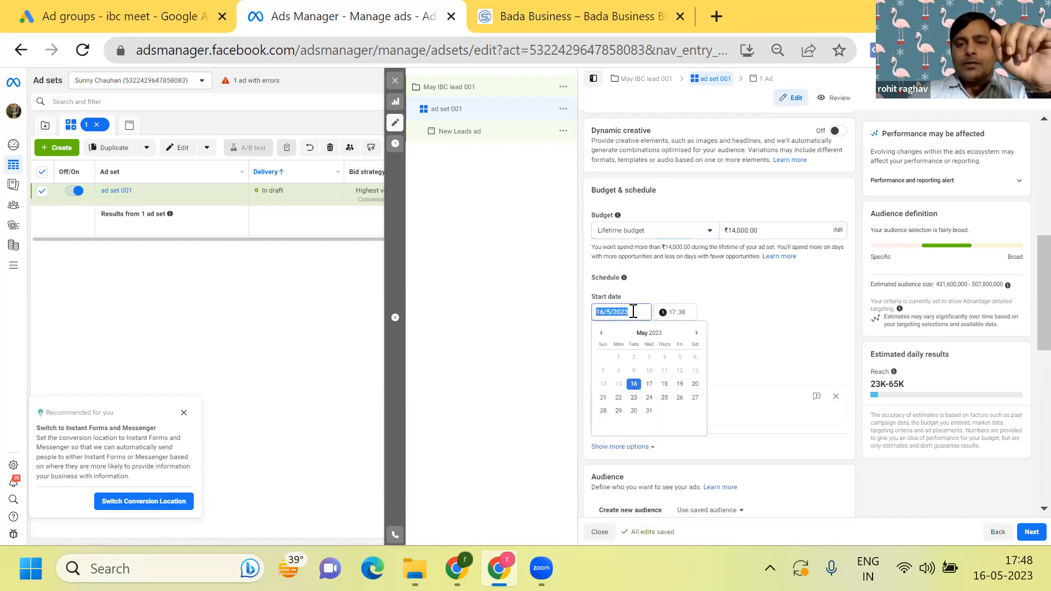
pyautogui.click(648, 384)
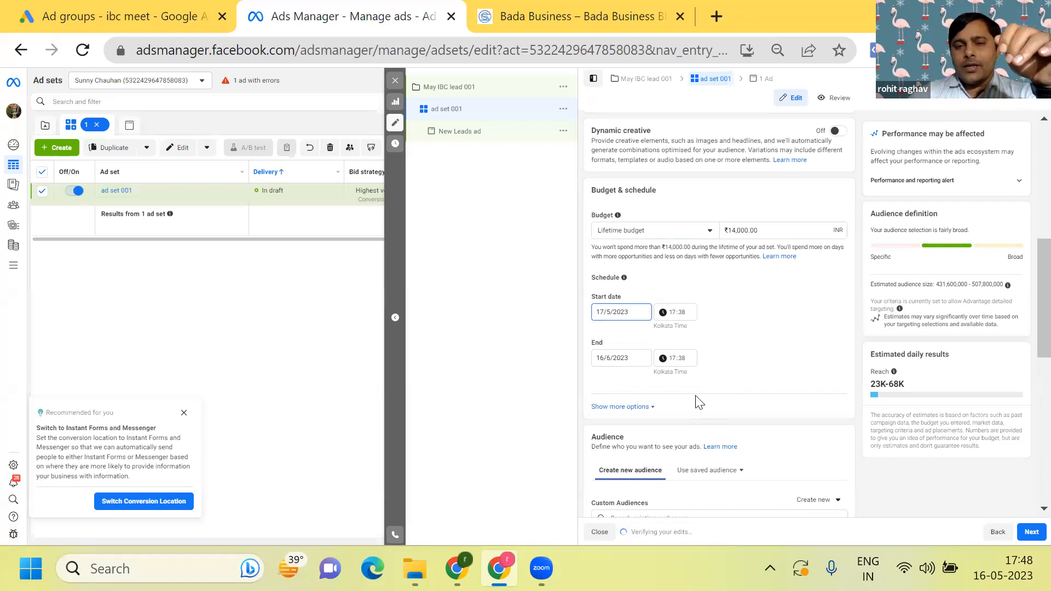
# - Reveal the additional budget and schedule options and enable running the ads on a schedule
pyautogui.click(637, 408)
pyautogui.scroll(-1, 640, 414)
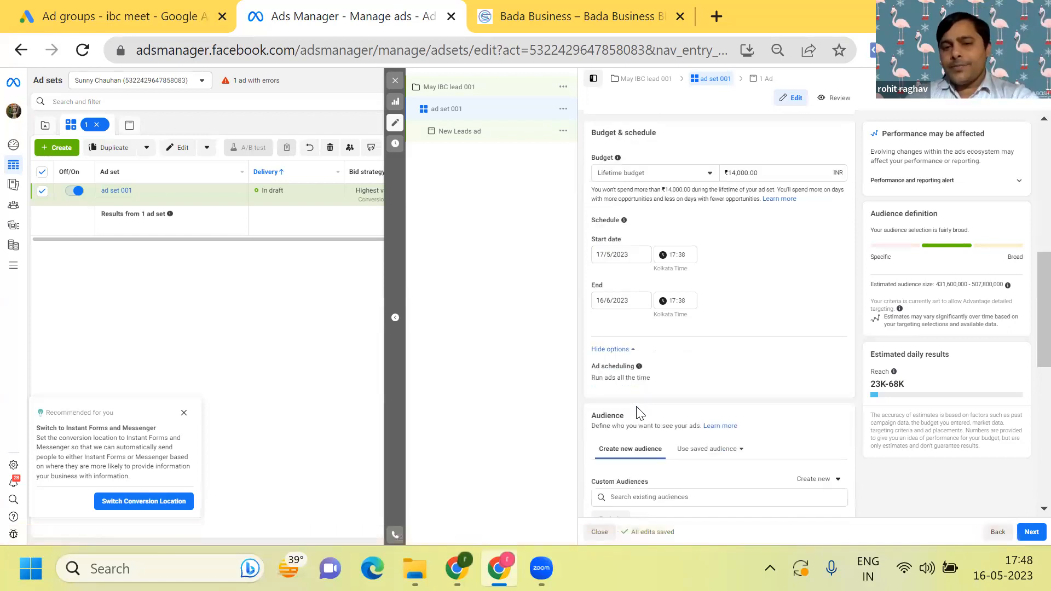
pyautogui.scroll(-2, 638, 414)
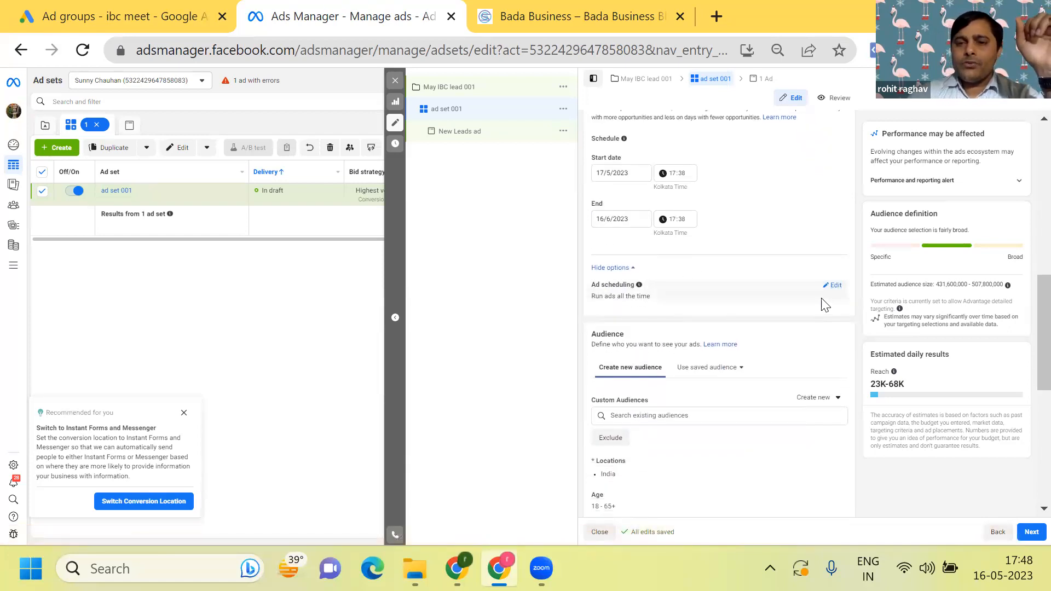
pyautogui.click(832, 285)
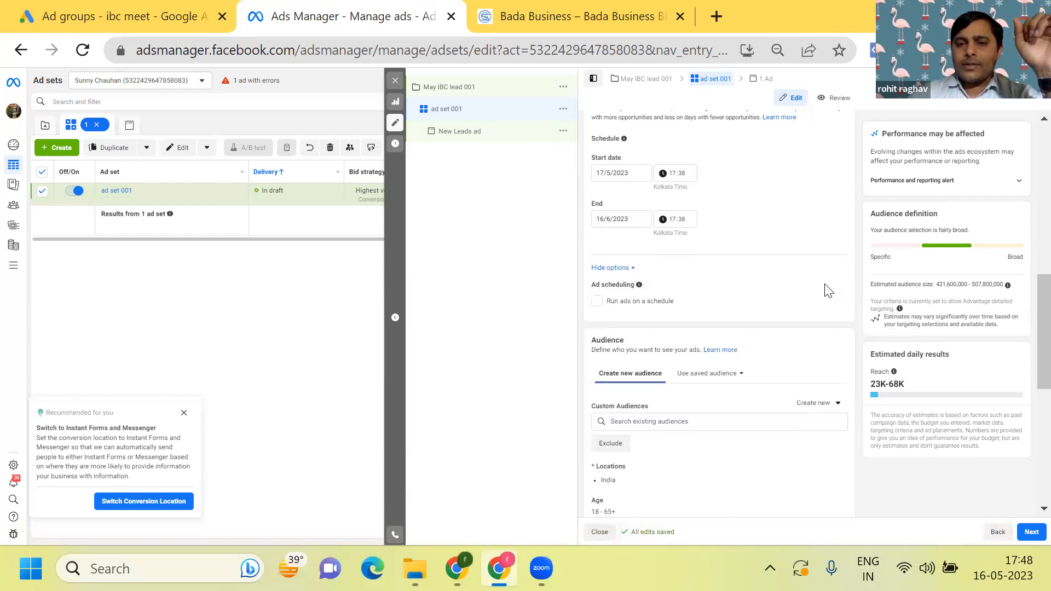
pyautogui.click(597, 302)
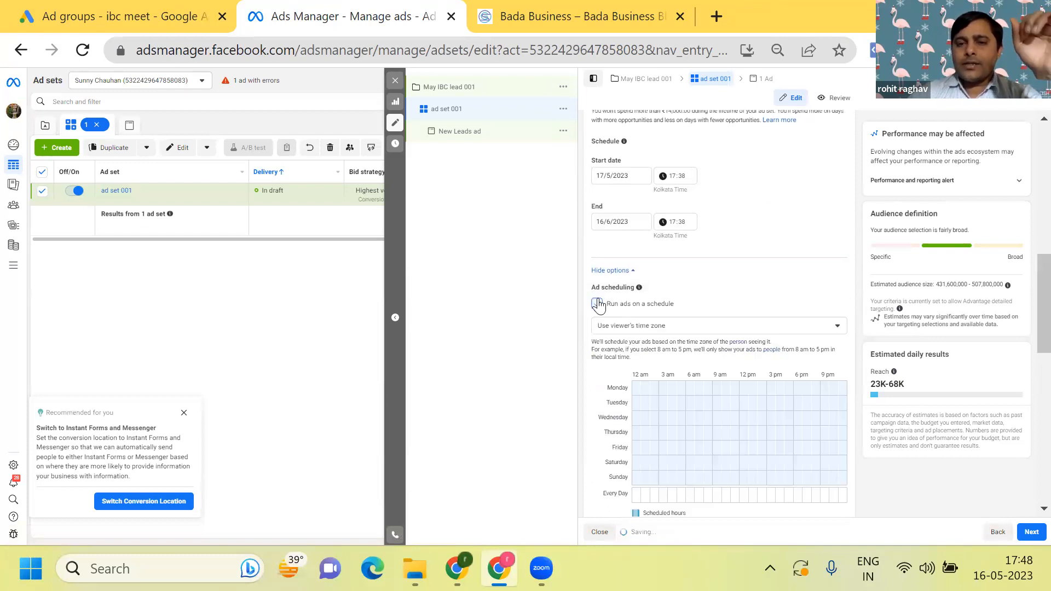
pyautogui.scroll(-3, 599, 305)
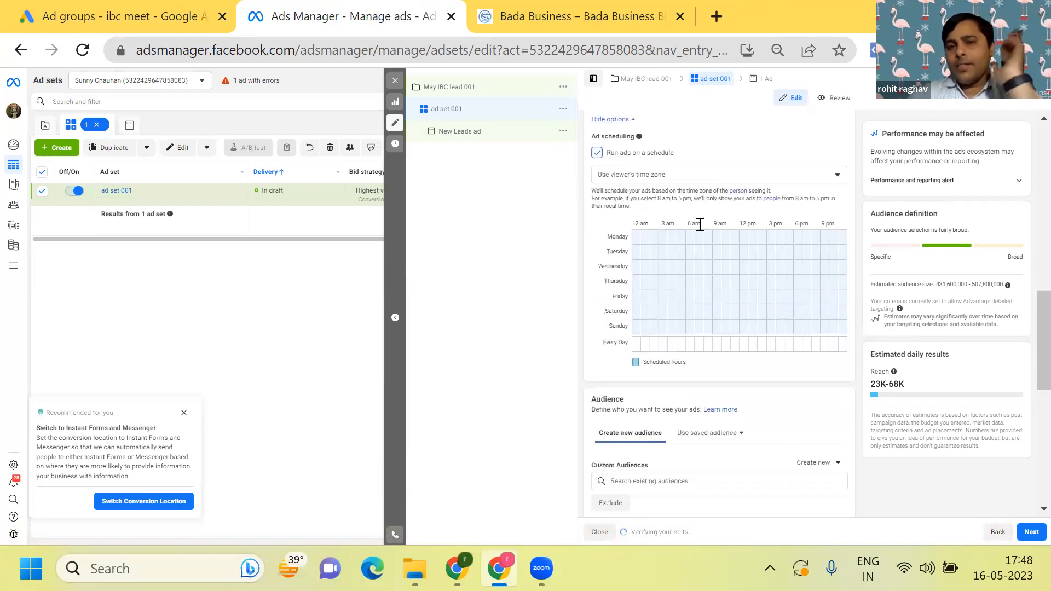
# - Try scheduling the ads for Monday's first two hours from 12 am and clear that selection
pyautogui.click(637, 236)
pyautogui.moveTo(637, 236); pyautogui.dragTo(660, 242)
pyautogui.click(658, 237)
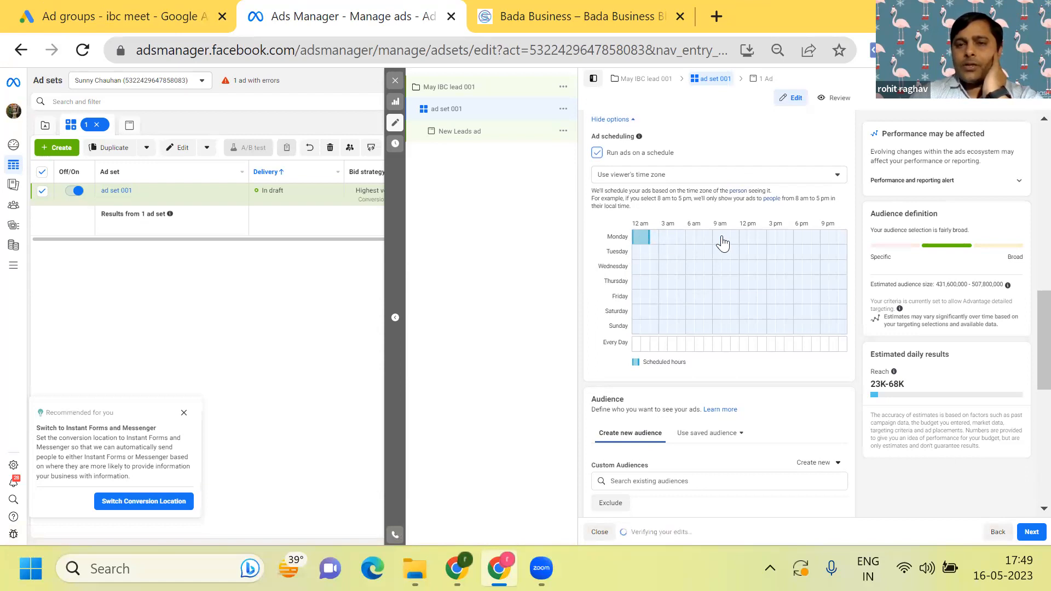
pyautogui.click(643, 236)
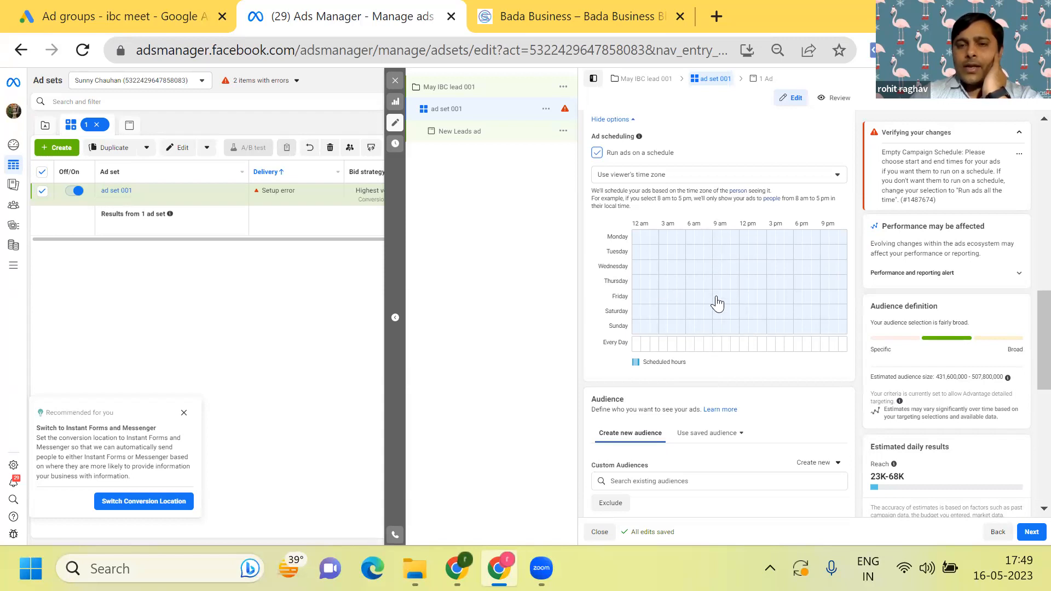
# - Schedule the ads to run every day from 9 am to 9 pm in the ad scheduling grid
pyautogui.click(717, 346)
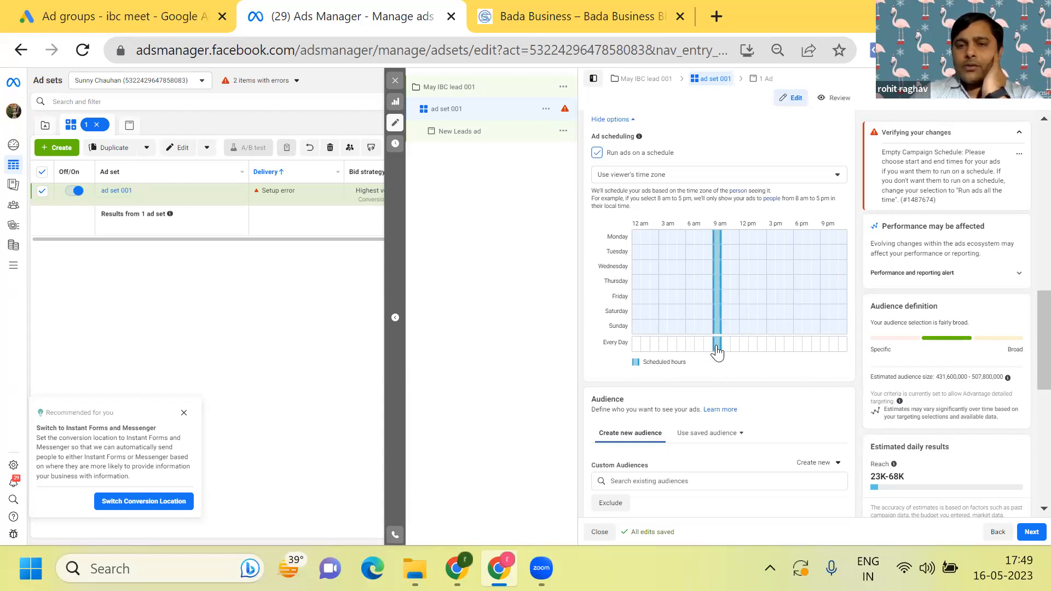
pyautogui.click(817, 344)
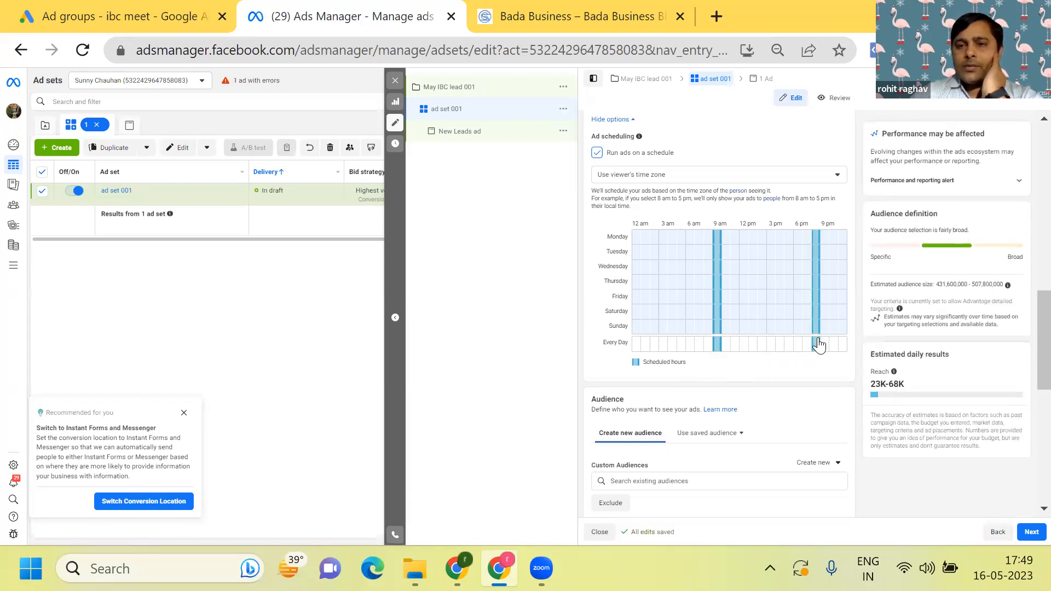
pyautogui.click(729, 345)
pyautogui.click(735, 345)
pyautogui.click(744, 350)
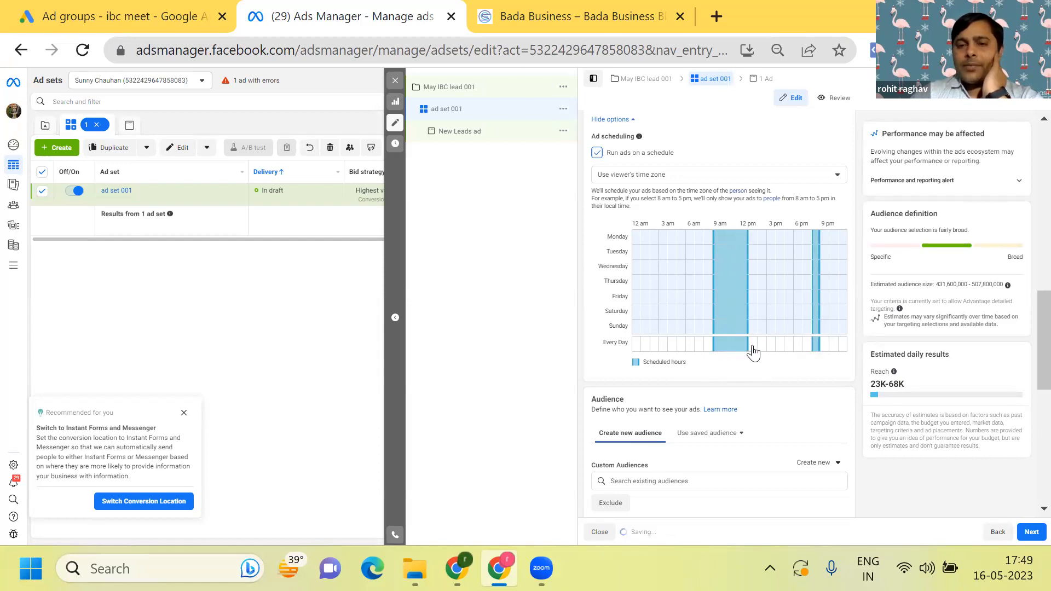
pyautogui.click(754, 348)
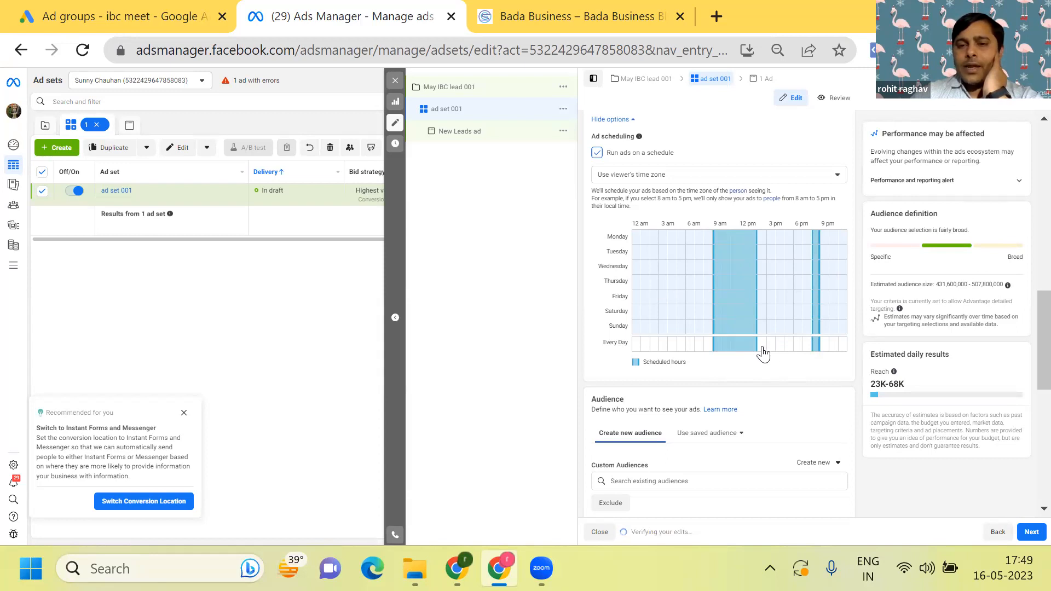
pyautogui.click(762, 348)
pyautogui.click(771, 348)
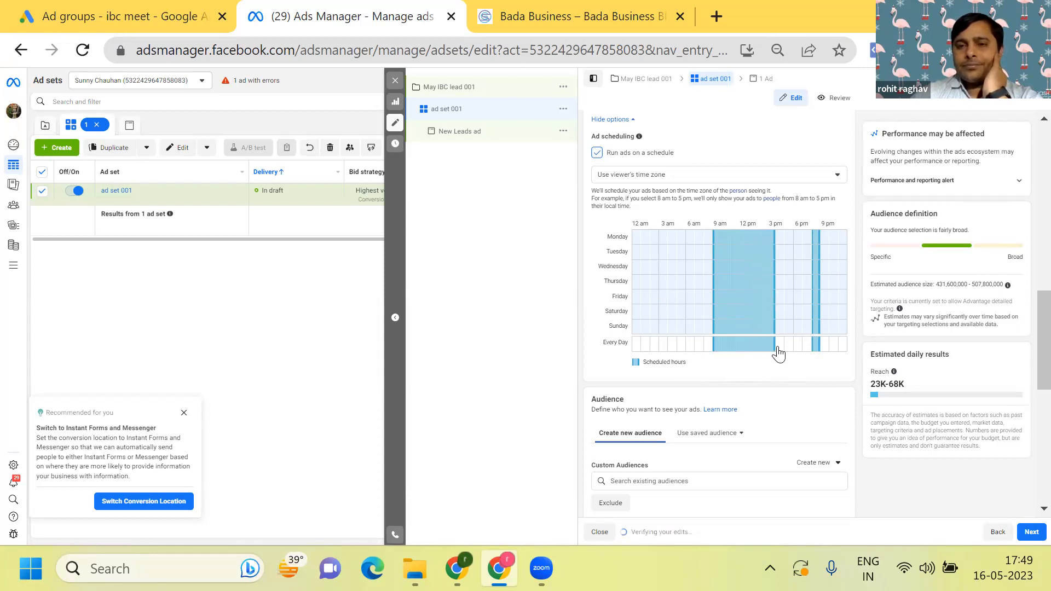
pyautogui.click(779, 349)
pyautogui.click(789, 350)
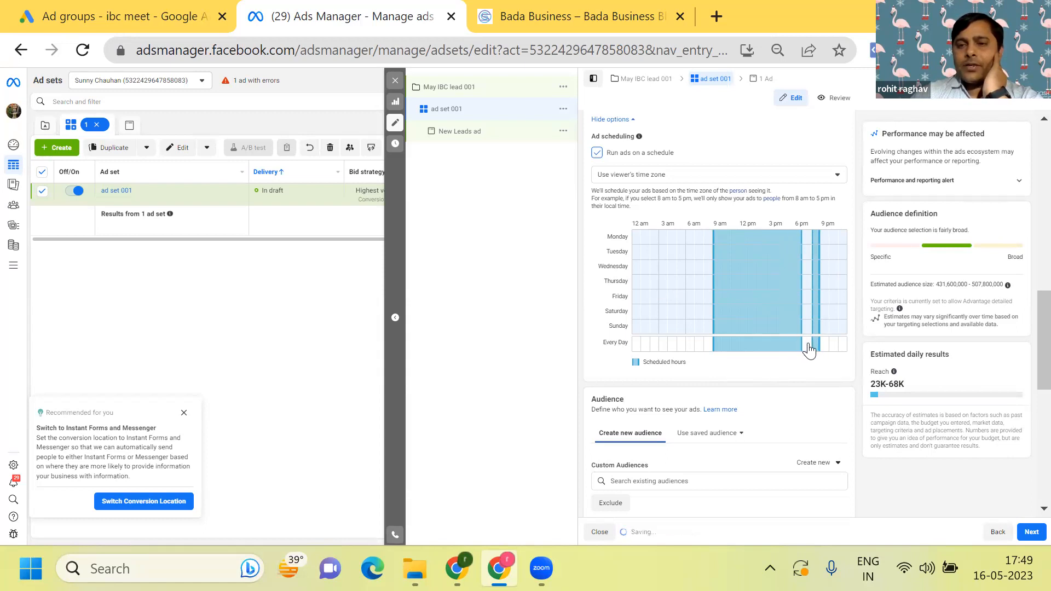
pyautogui.click(812, 349)
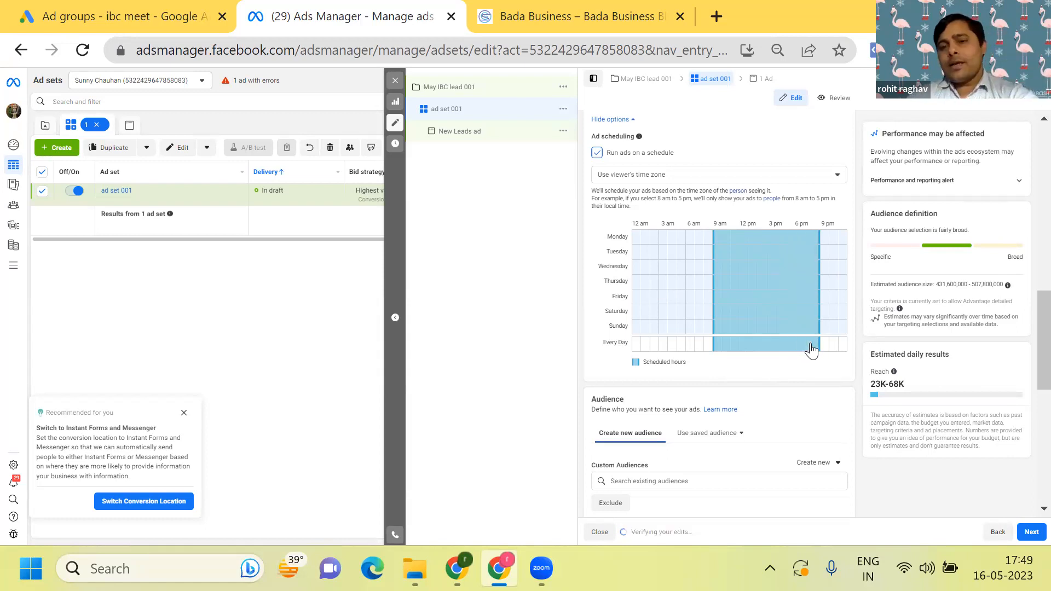
# - Change the ad set's budget type to Daily budget
pyautogui.scroll(2, 810, 351)
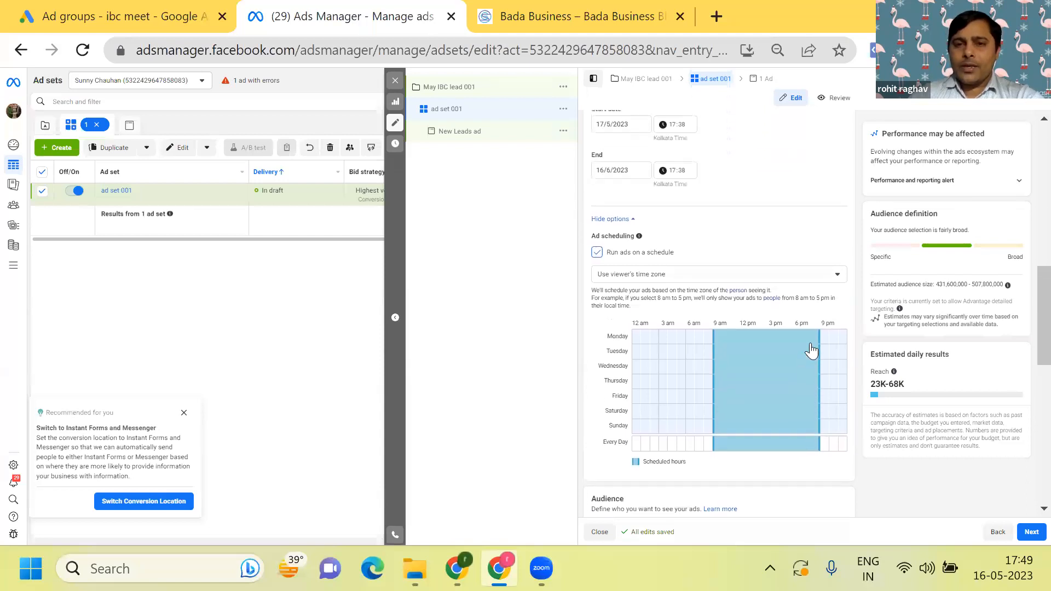
pyautogui.scroll(3, 758, 252)
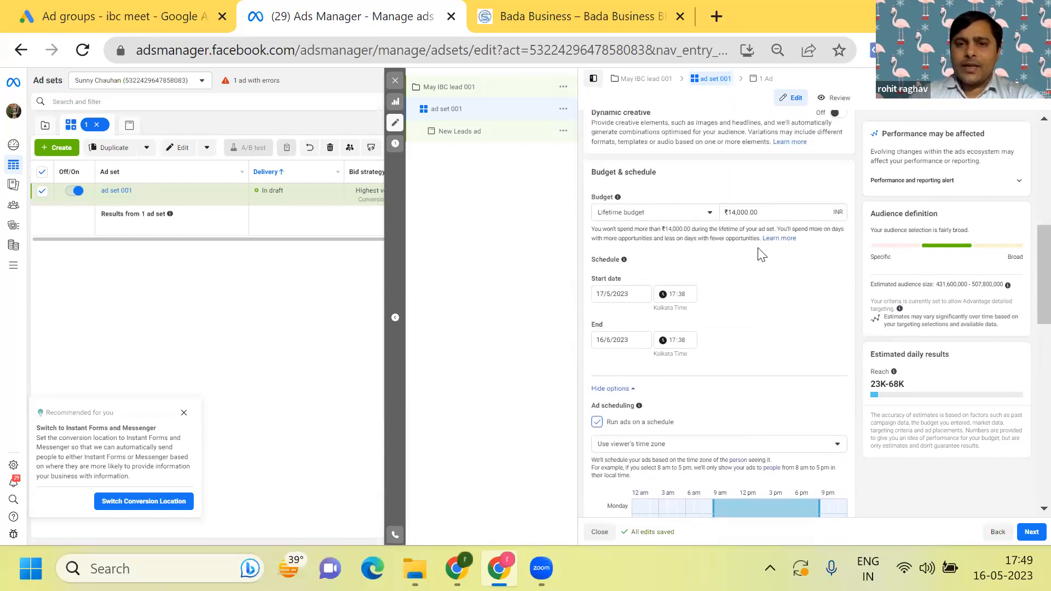
pyautogui.click(707, 212)
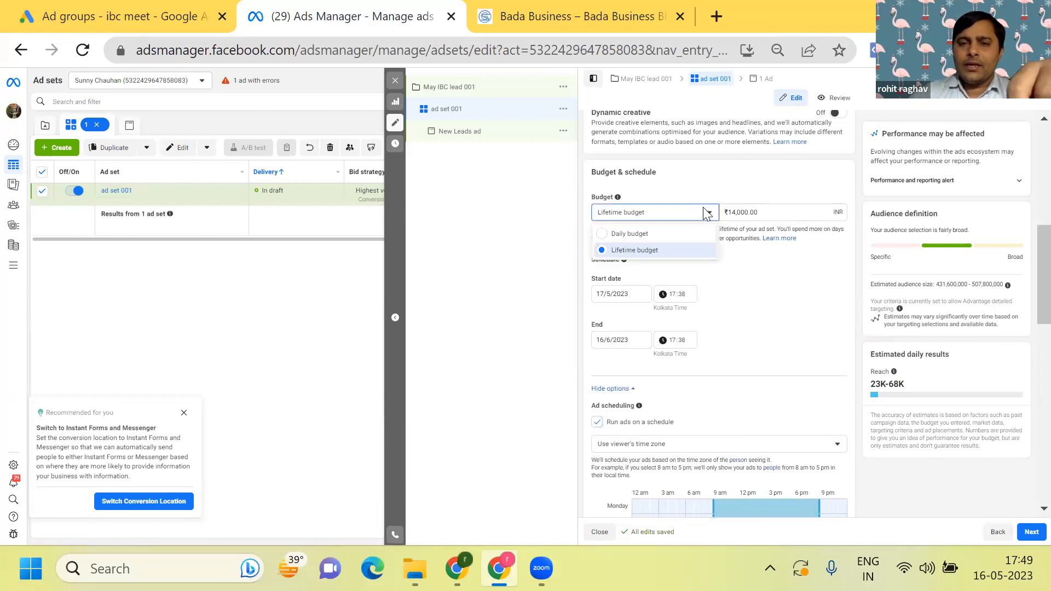
pyautogui.click(607, 235)
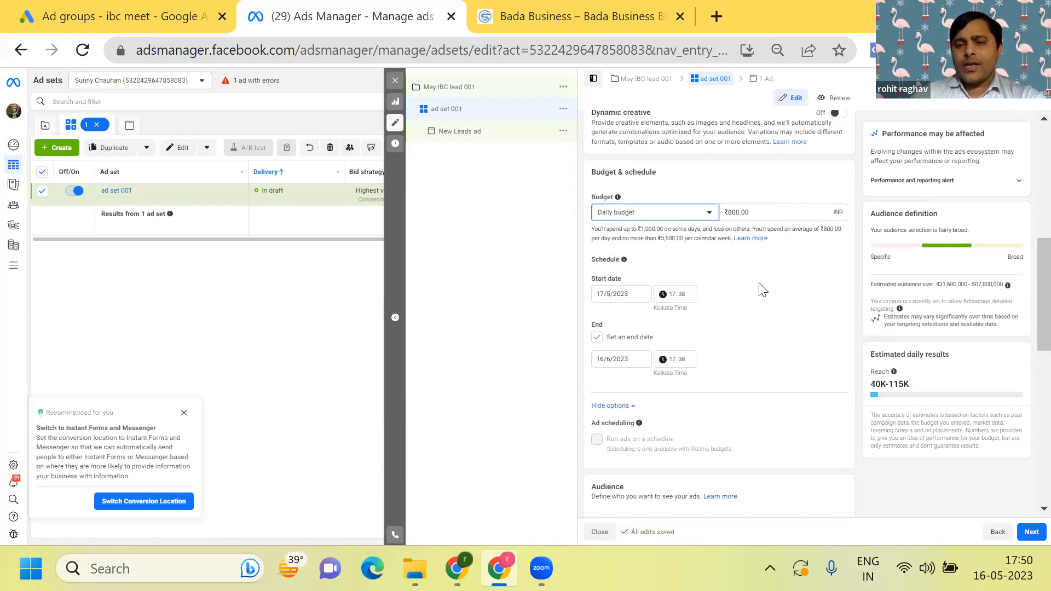
# - Restrict the audience's India location to cities only and target "People living in this location"
pyautogui.scroll(-4, 763, 290)
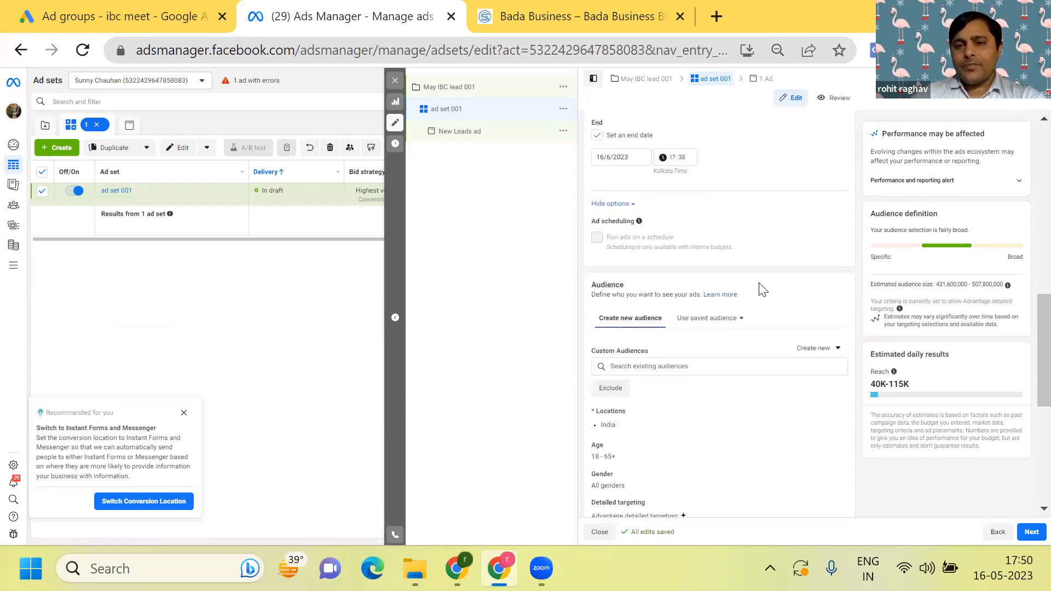
pyautogui.scroll(-3, 763, 291)
pyautogui.scroll(1, 762, 289)
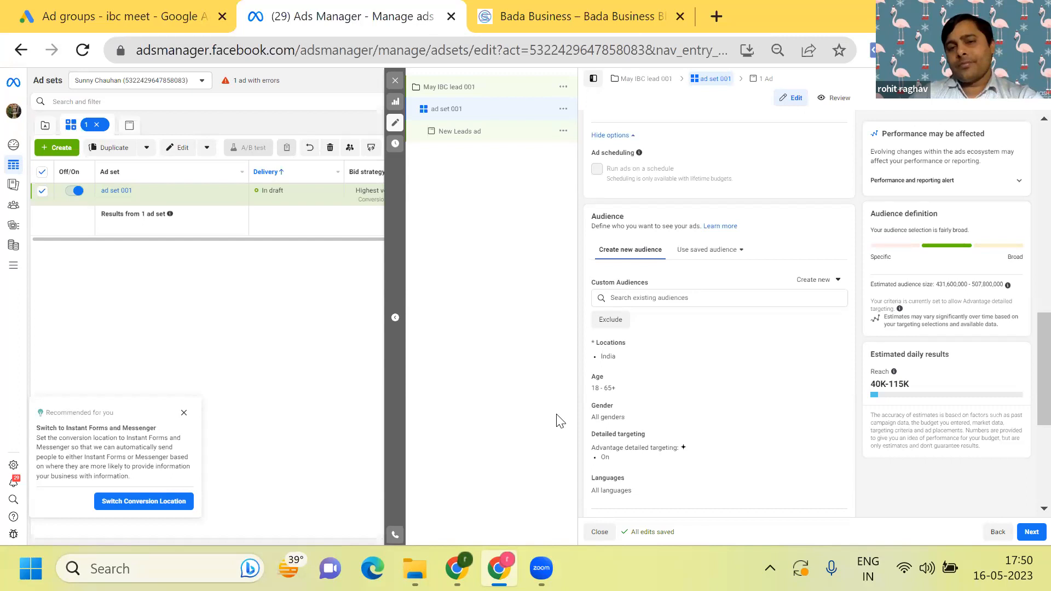
pyautogui.scroll(-1, 559, 421)
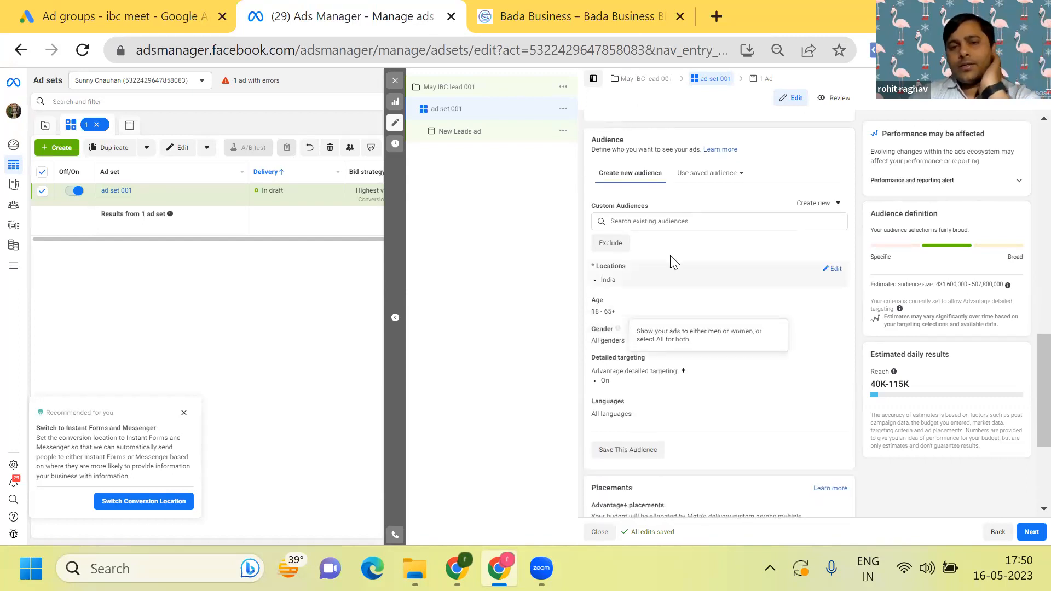
pyautogui.click(827, 272)
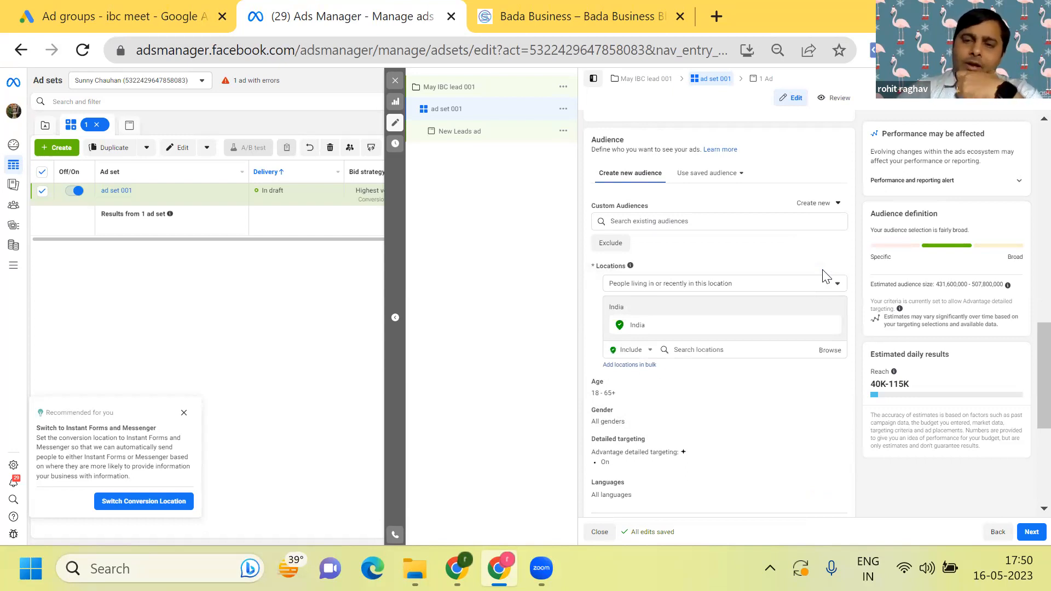
pyautogui.moveTo(796, 327)
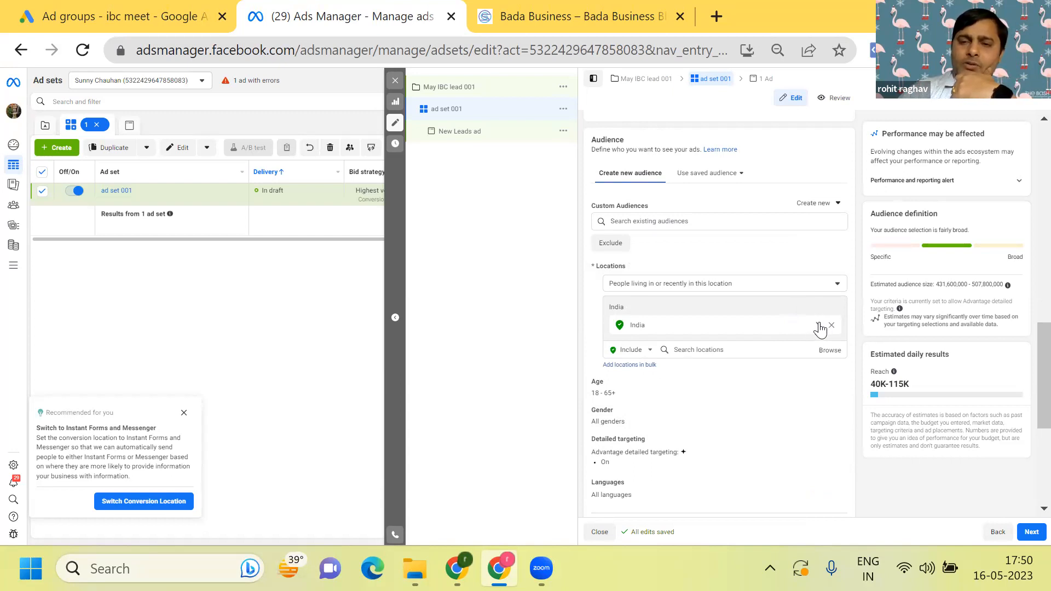
pyautogui.click(818, 328)
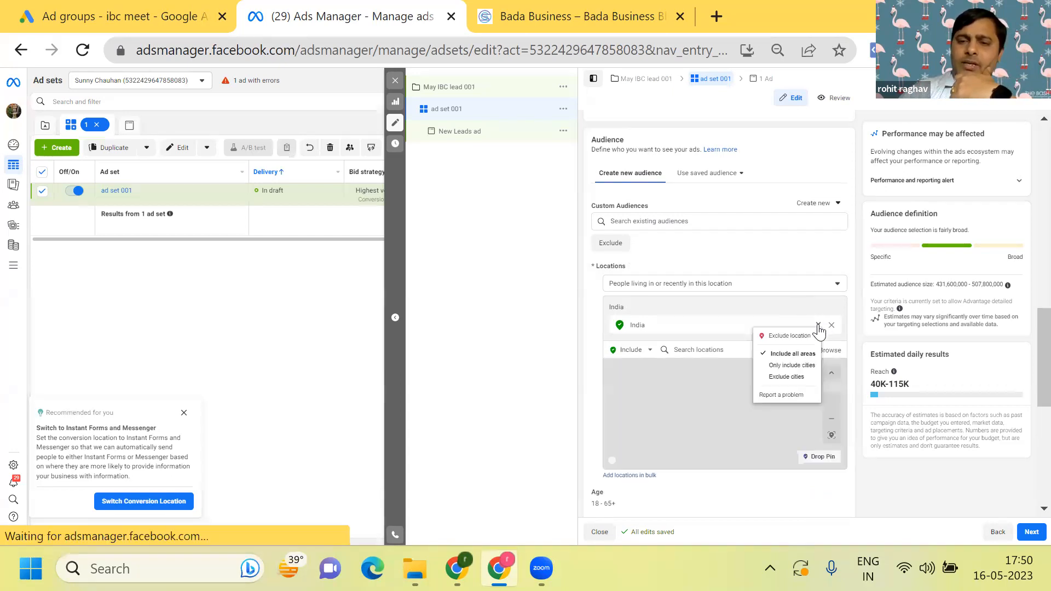
pyautogui.click(807, 366)
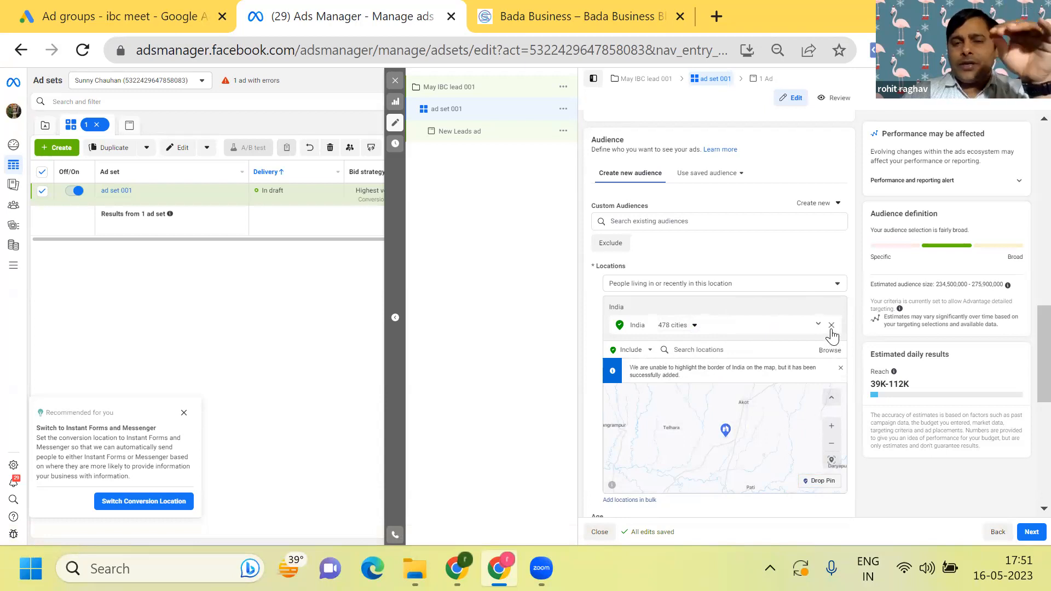
pyautogui.click(683, 286)
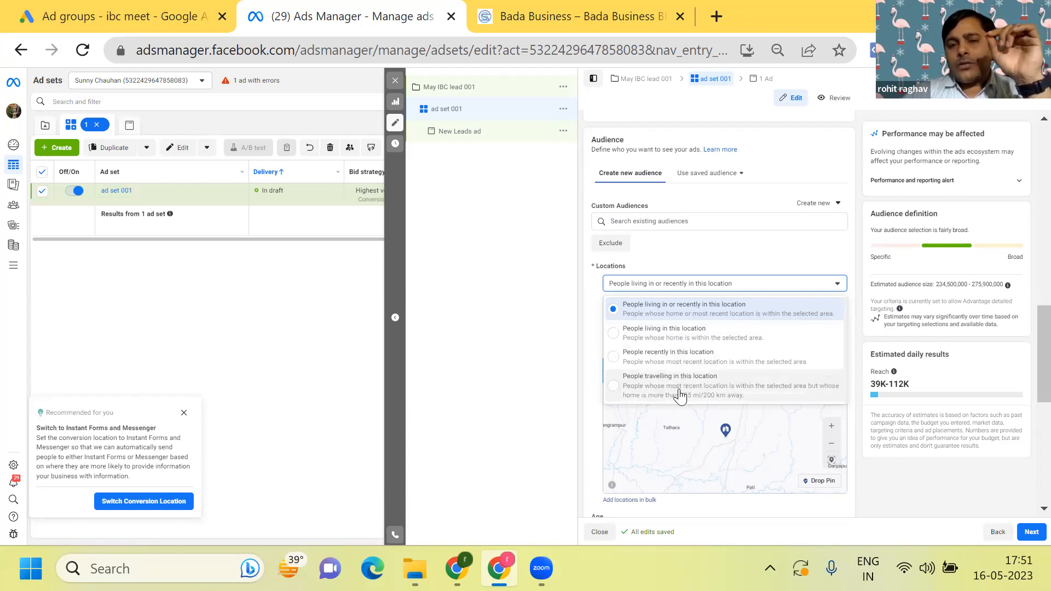
pyautogui.click(617, 336)
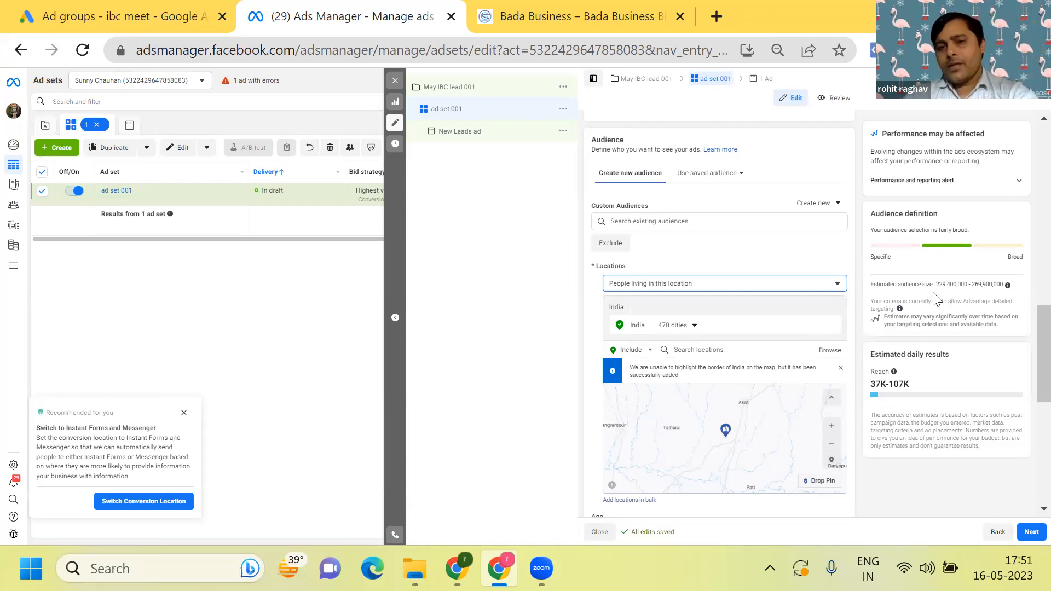
# - Set the audience's age range to 25–50 and open the gender setting for editing
pyautogui.scroll(-4, 935, 299)
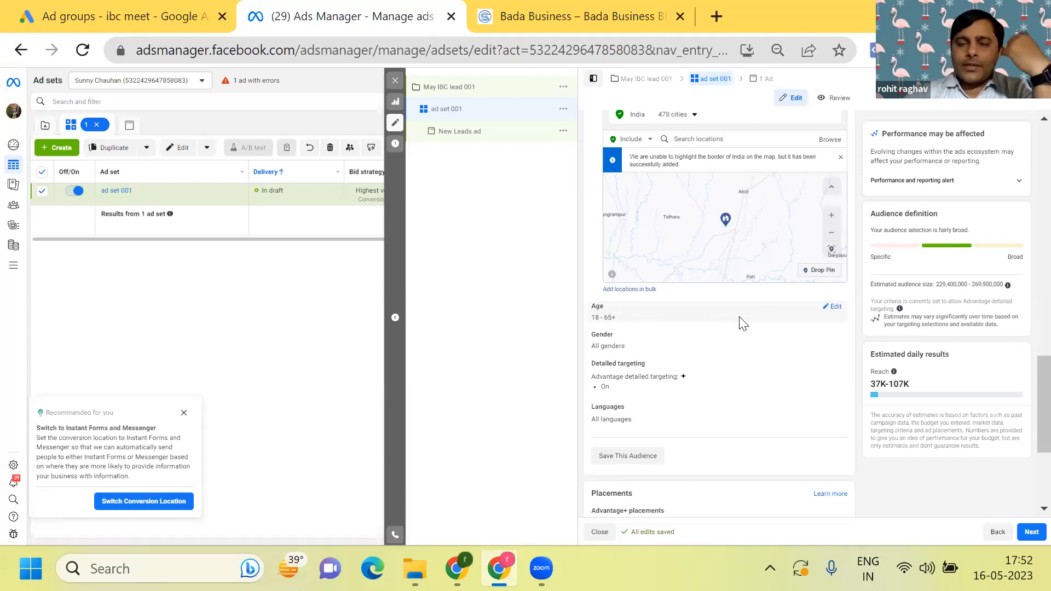
pyautogui.click(824, 307)
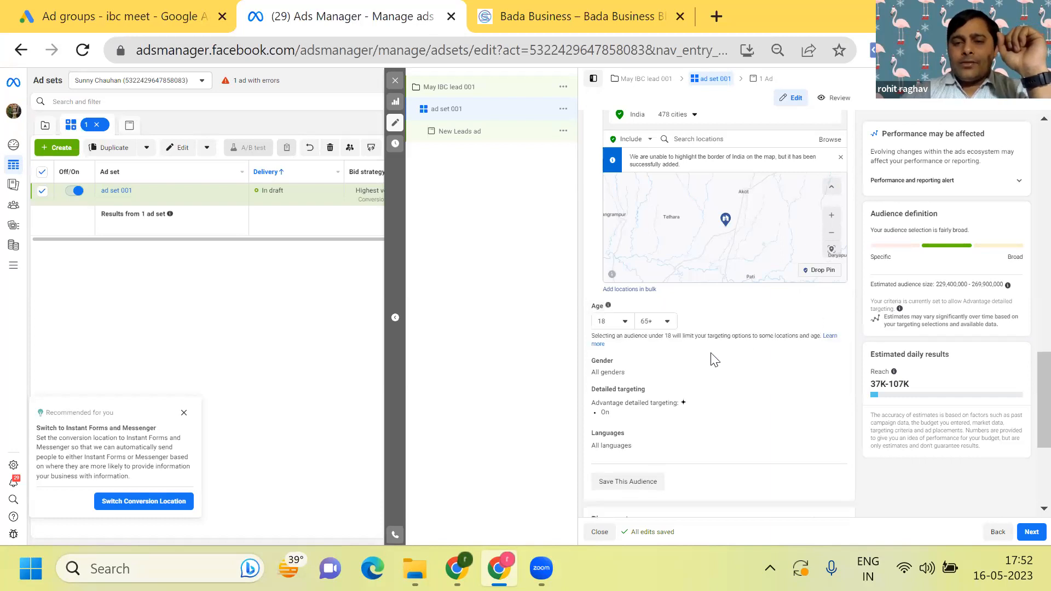
pyautogui.click(619, 321)
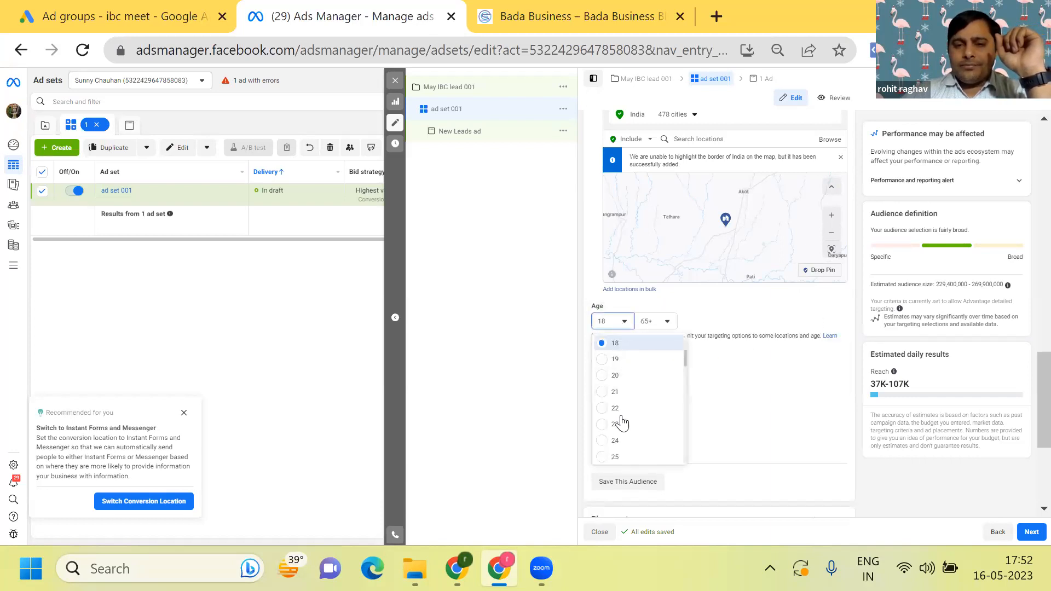
pyautogui.click(613, 458)
pyautogui.click(666, 322)
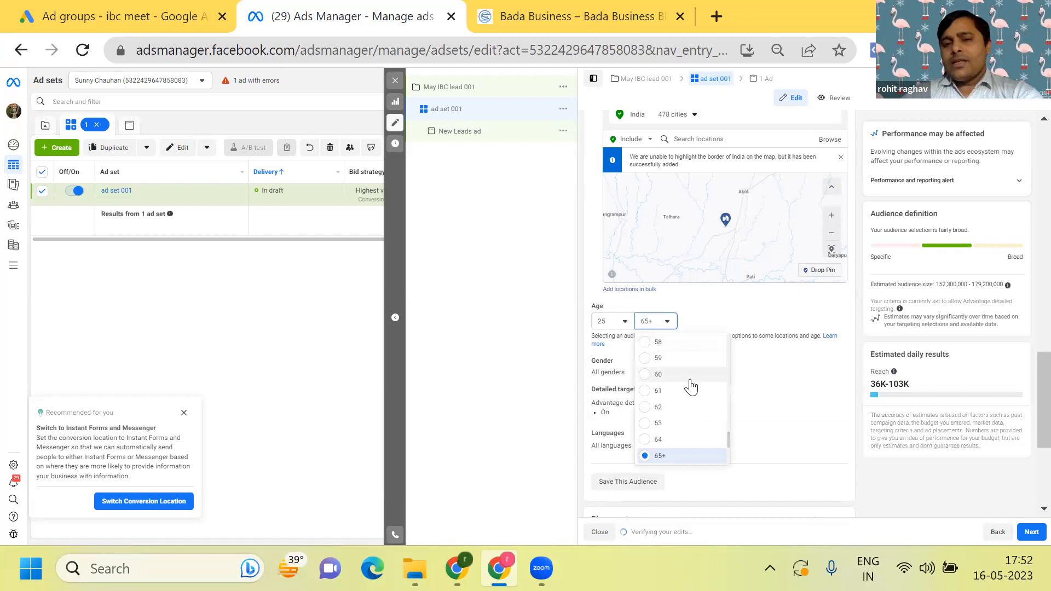
pyautogui.scroll(3, 691, 386)
pyautogui.scroll(2, 691, 387)
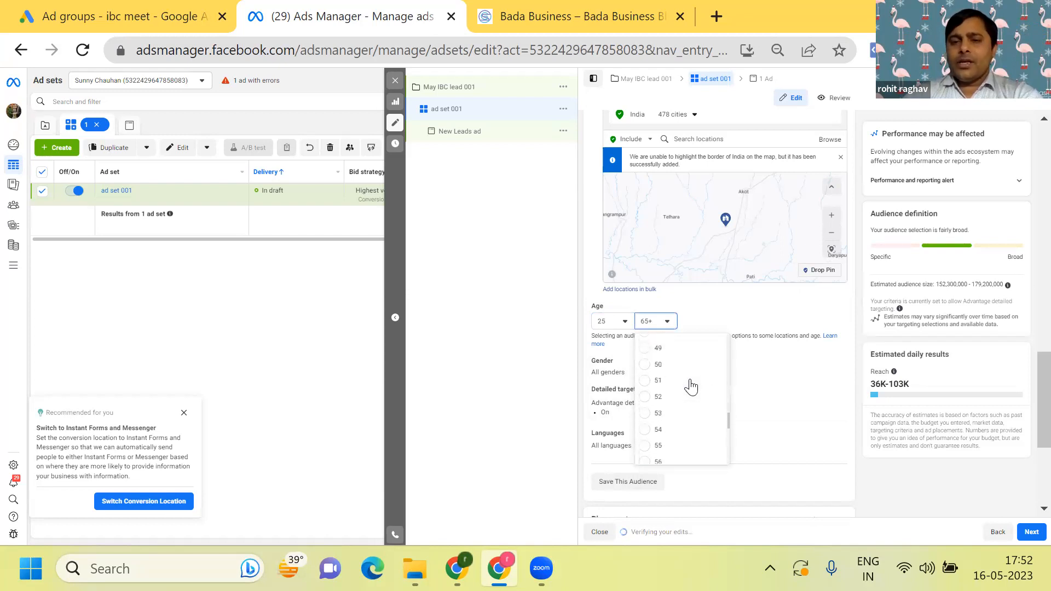
pyautogui.click(652, 365)
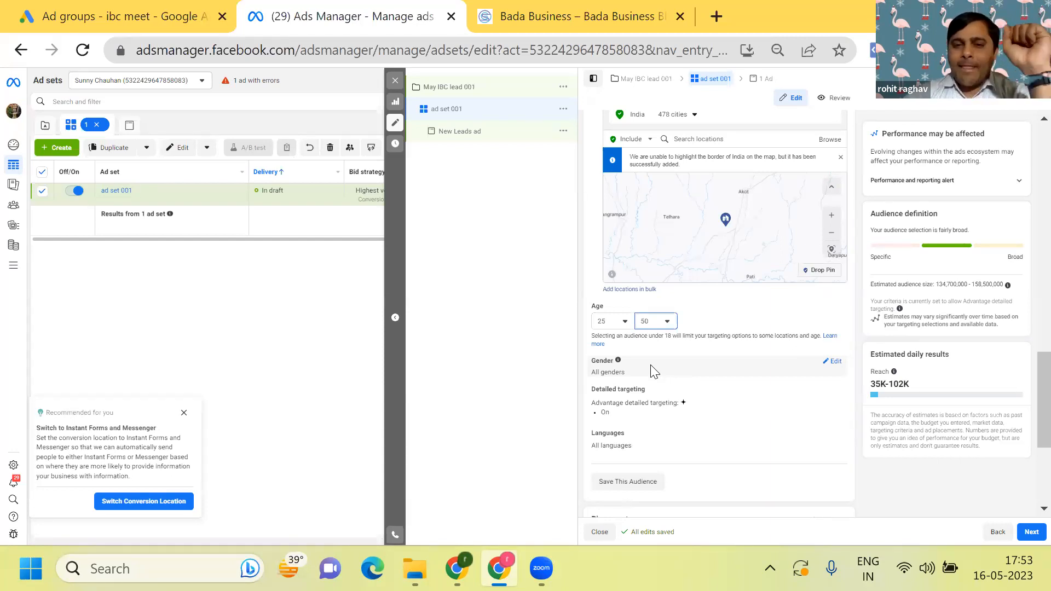
pyautogui.click(823, 368)
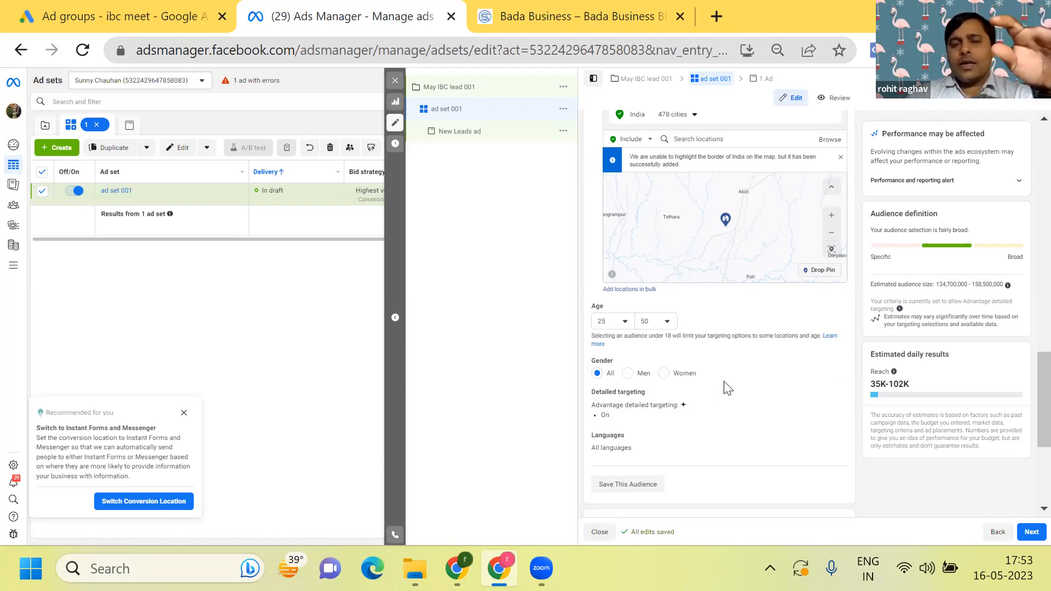
# - Open the ad set's detailed targeting for editing in the audience settings
pyautogui.scroll(-2, 727, 388)
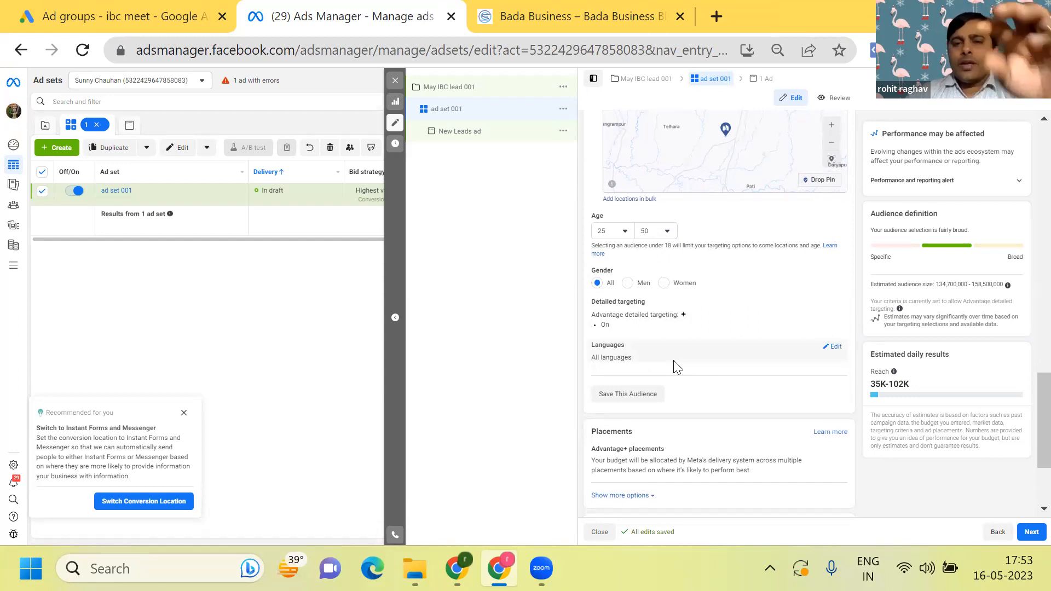
pyautogui.scroll(-2, 675, 367)
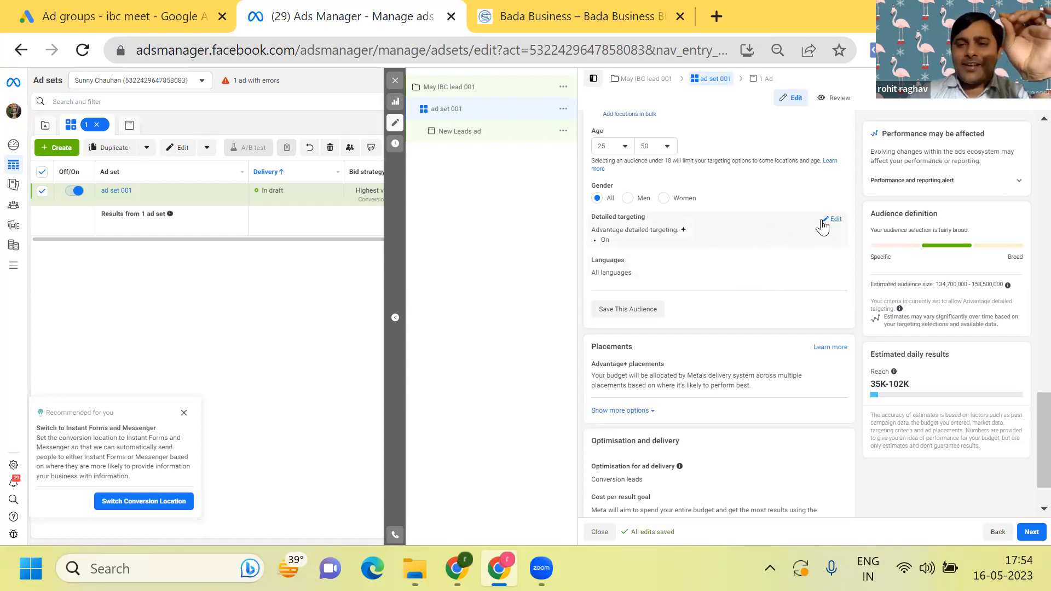
pyautogui.click(833, 219)
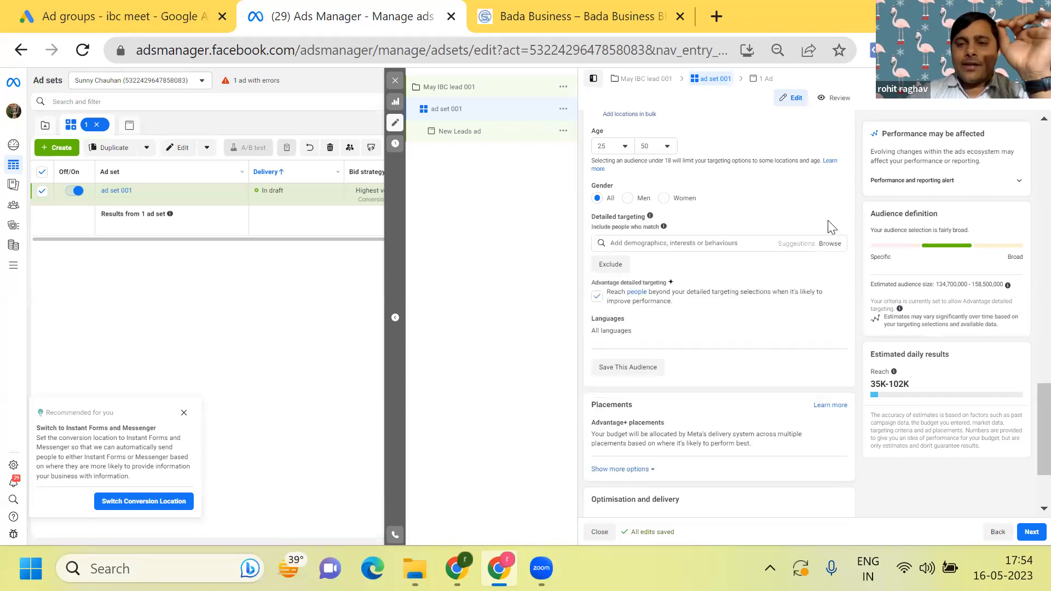
# - Browse the Demographics targeting categories, examining the options under Work and Education
pyautogui.click(830, 245)
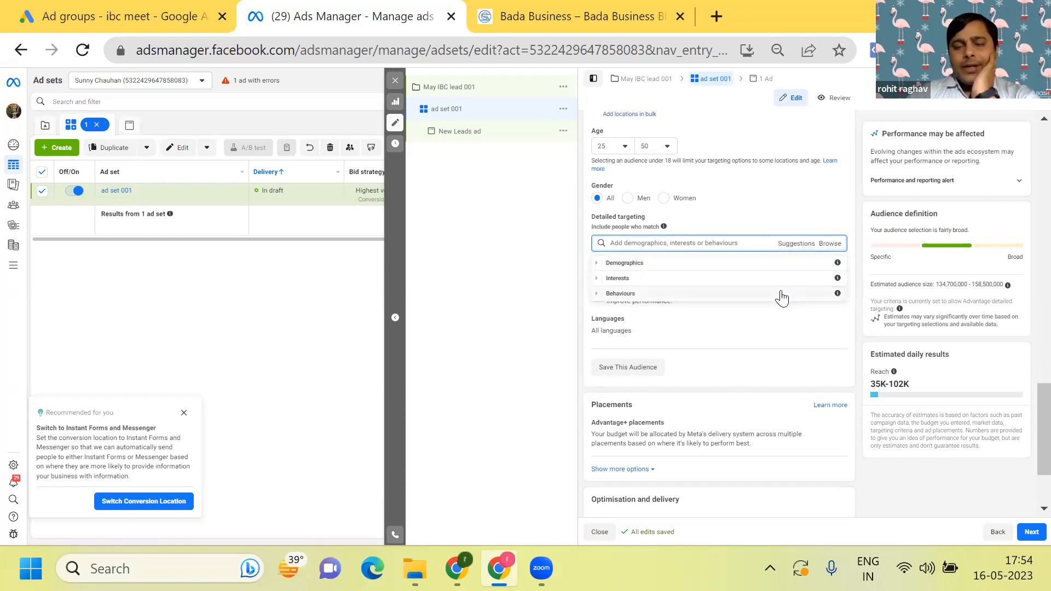
pyautogui.click(761, 270)
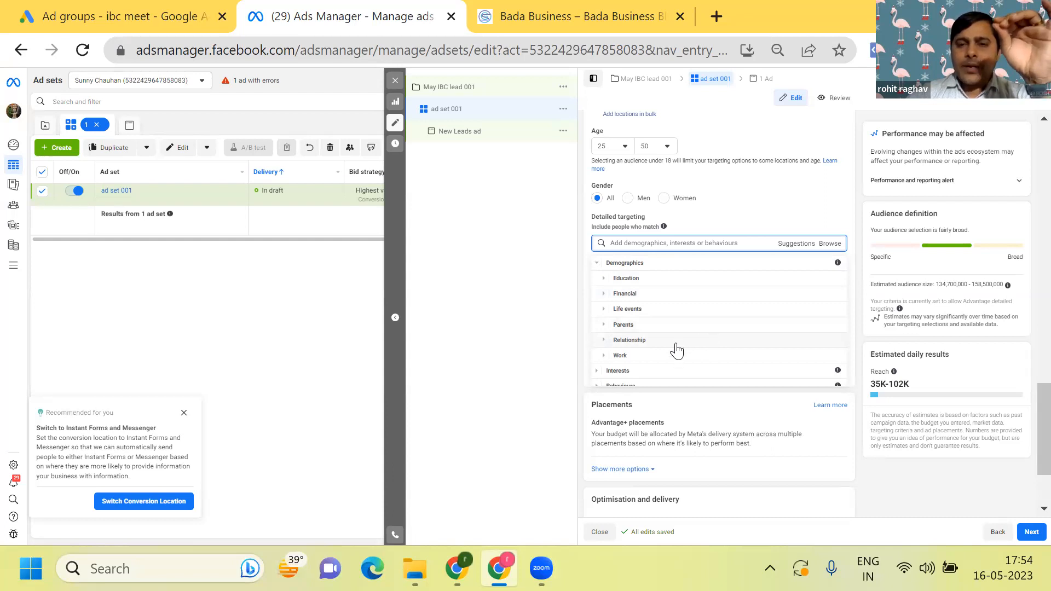
pyautogui.scroll(-1, 677, 351)
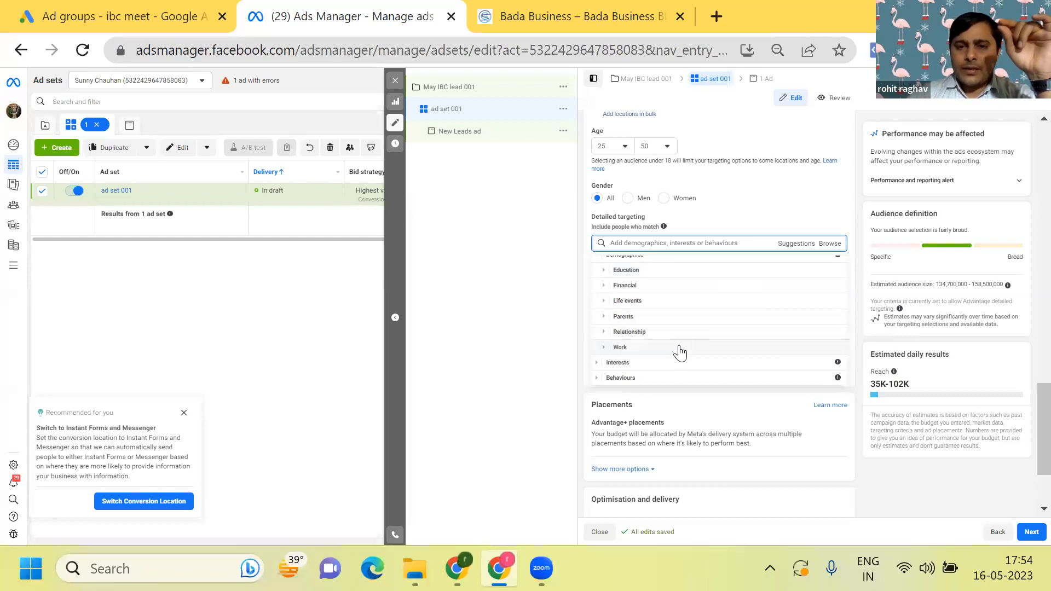
pyautogui.click(680, 352)
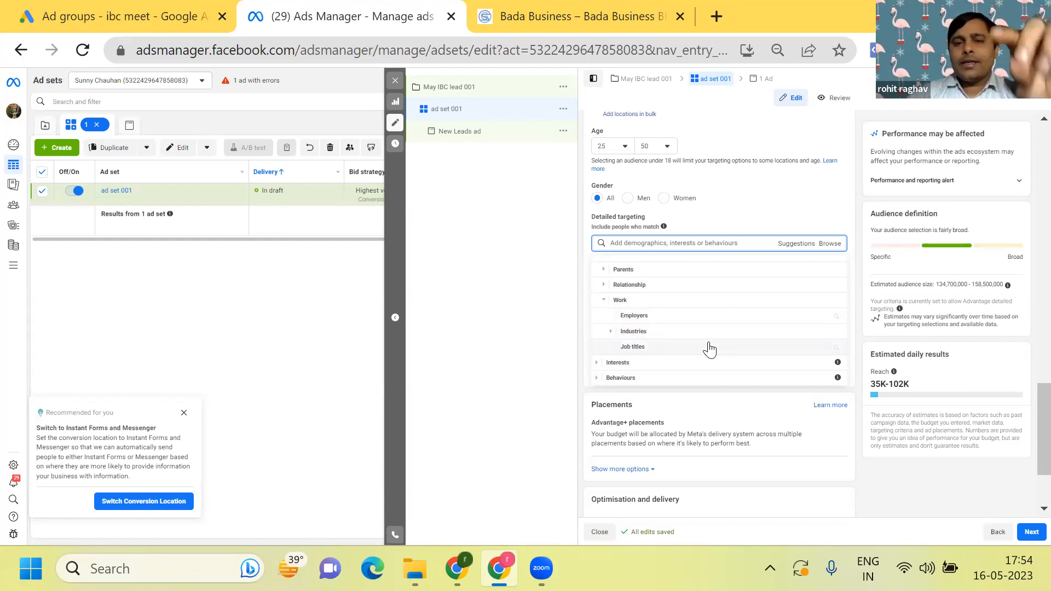
pyautogui.scroll(3, 711, 350)
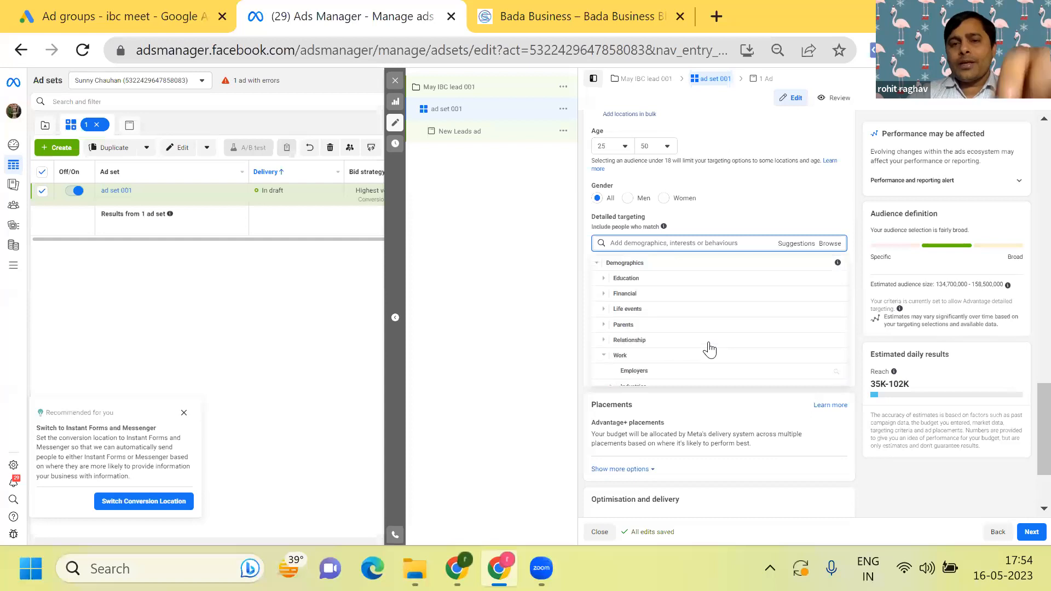
pyautogui.click(667, 281)
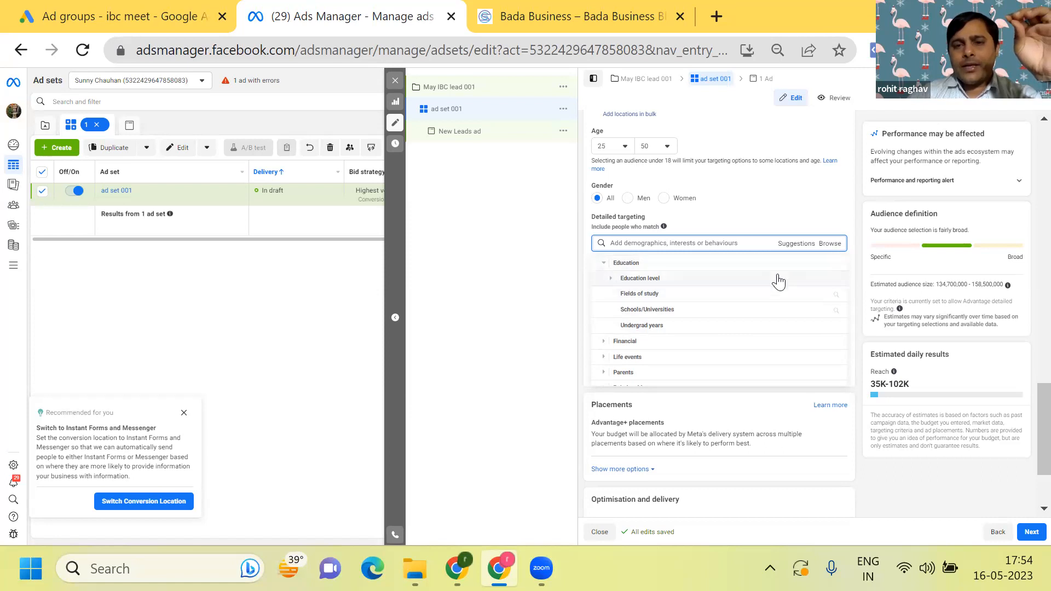
pyautogui.scroll(-1, 764, 304)
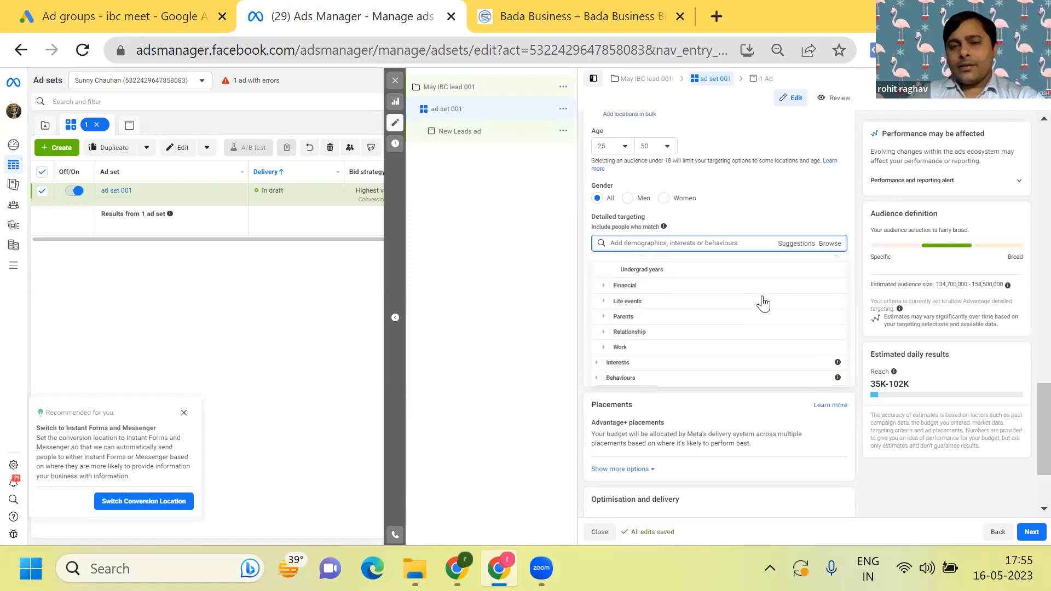
# - Examine the Interests categories, including Technology (computers & electronics), and the Behaviours categories available for detailed targeting
pyautogui.click(679, 361)
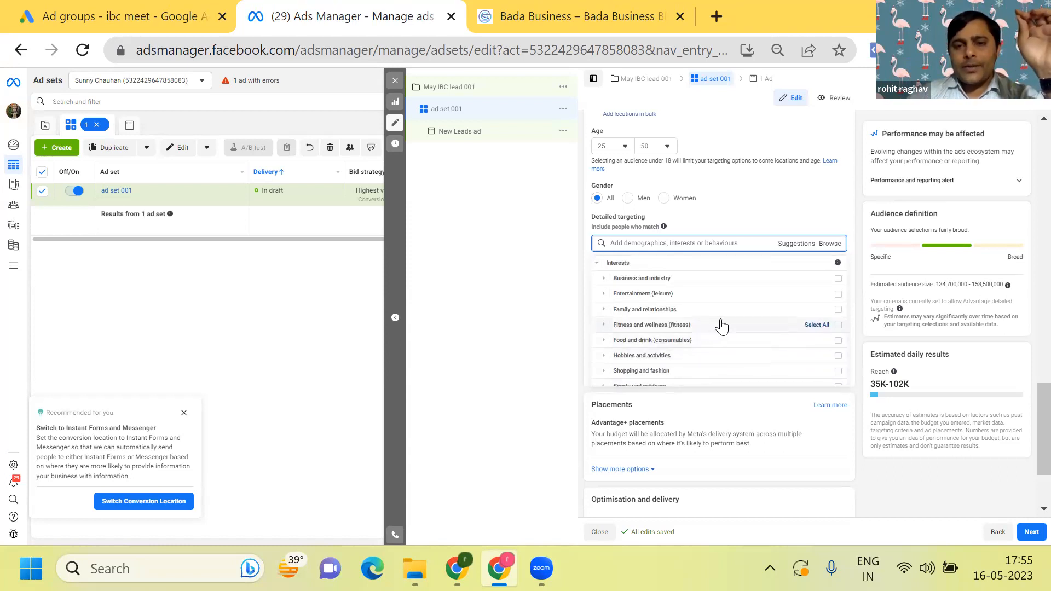
pyautogui.scroll(-1, 722, 326)
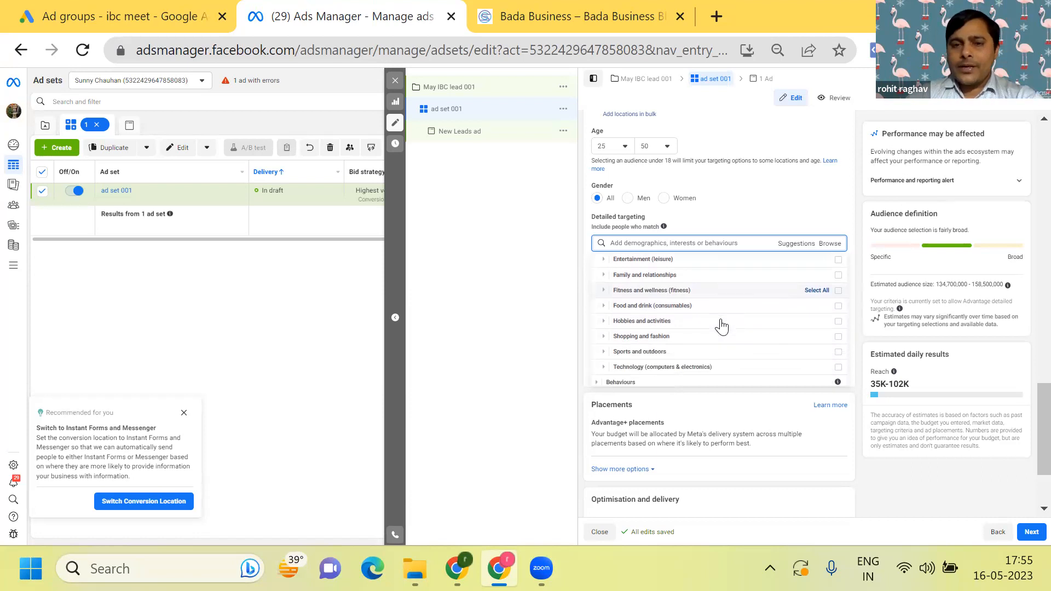
pyautogui.scroll(-1, 722, 326)
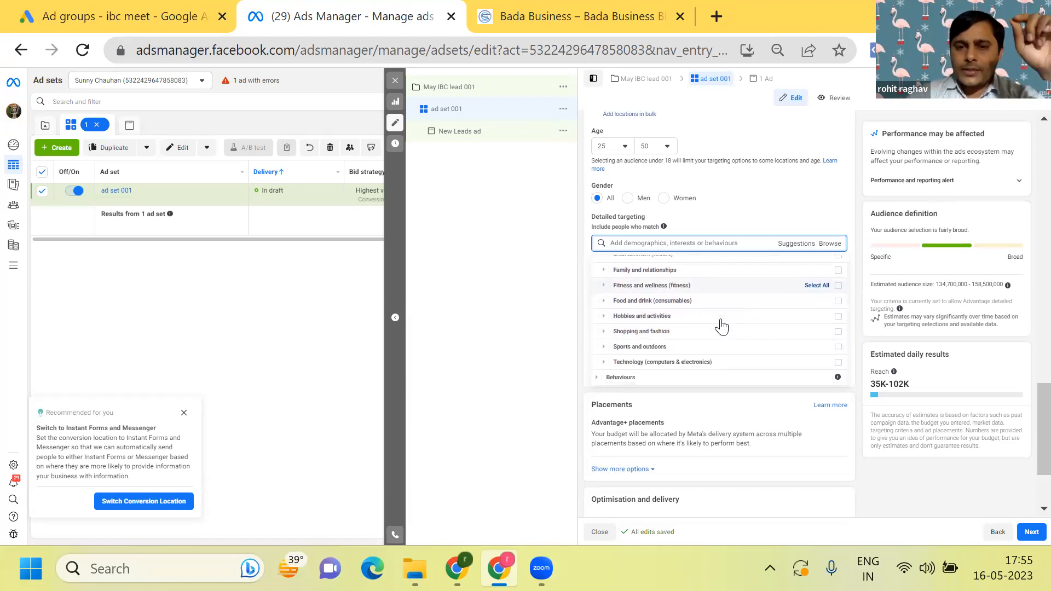
pyautogui.click(655, 366)
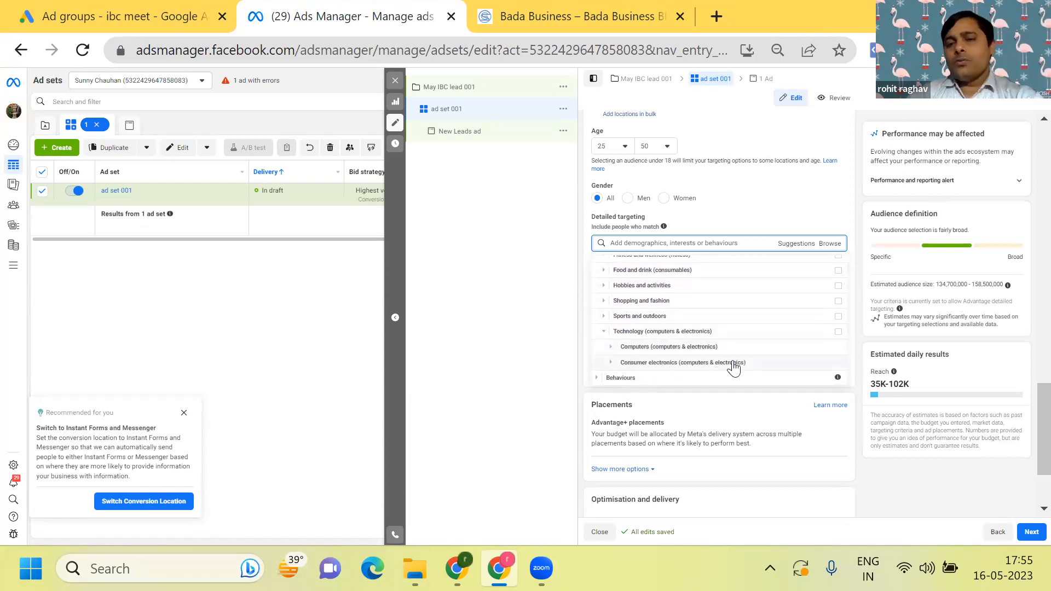
pyautogui.click(699, 378)
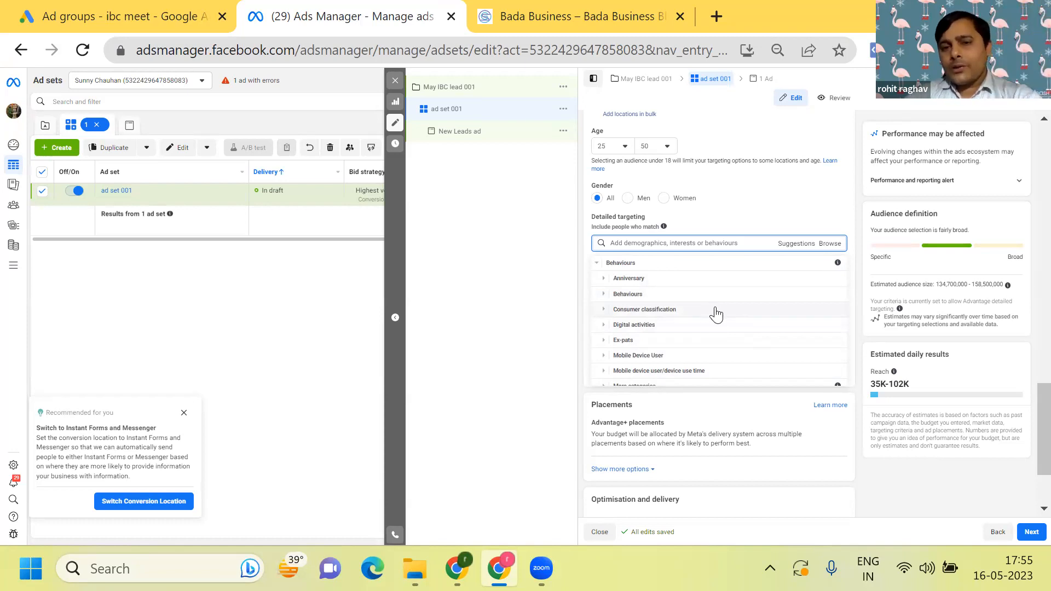
pyautogui.scroll(-1, 716, 315)
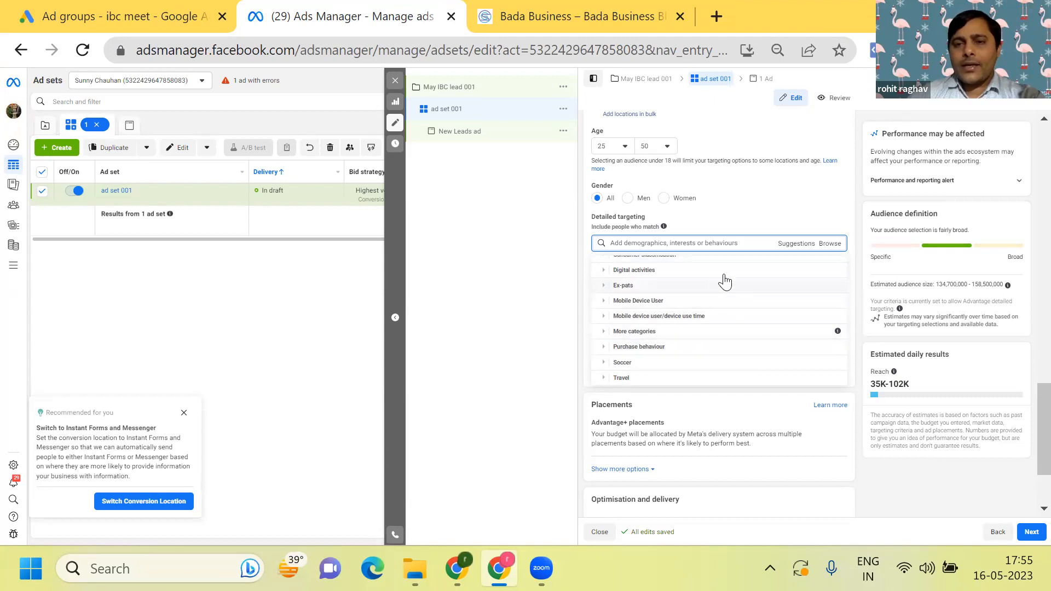
pyautogui.click(803, 213)
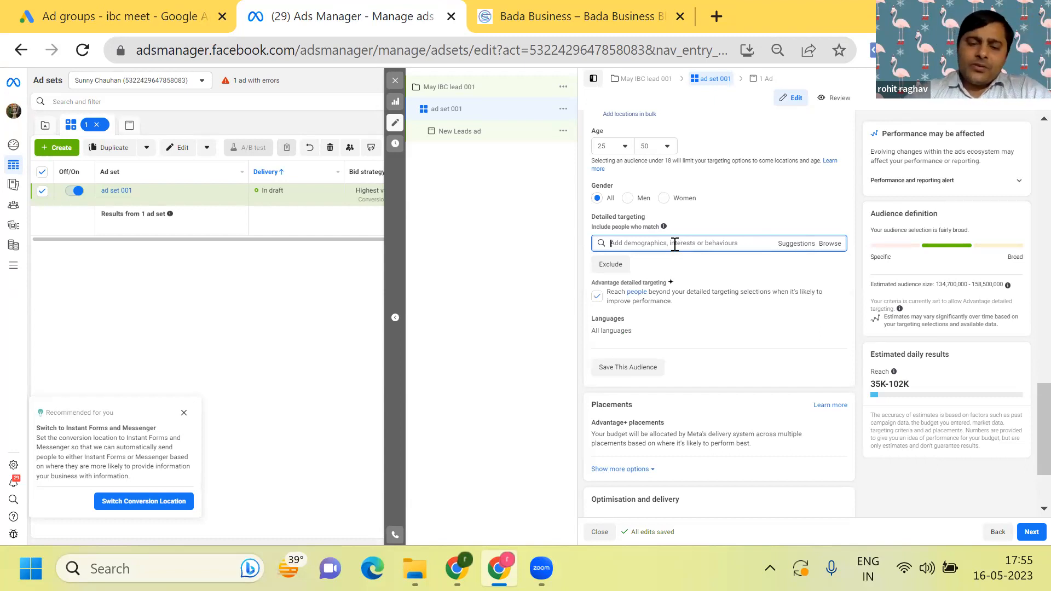
# - Search the detailed targeting options for "Business Model" and add the Business model interest to the audience
pyautogui.write('Busine')
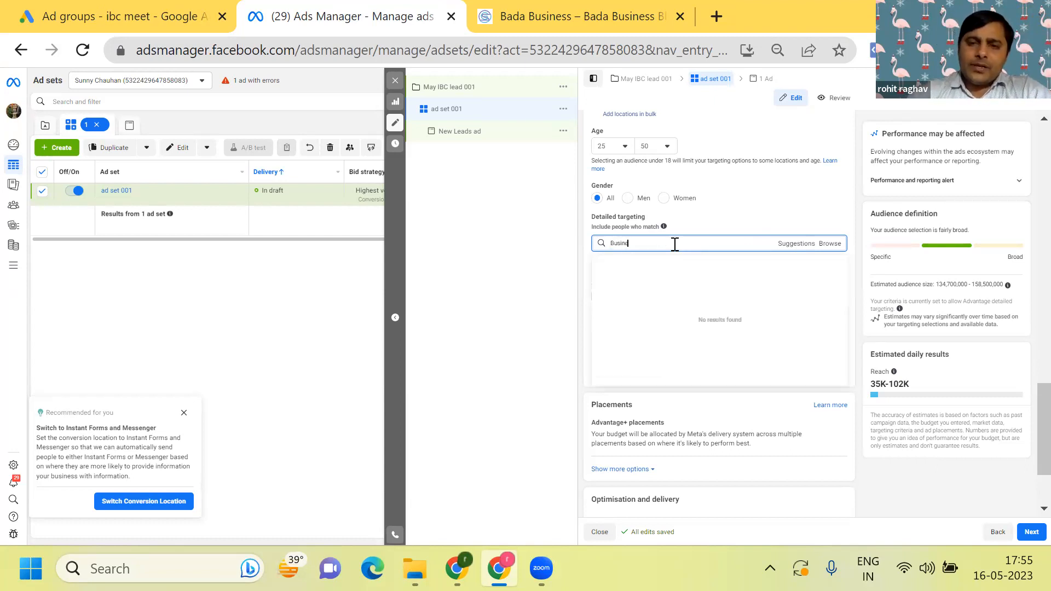
pyautogui.write('ss Mo')
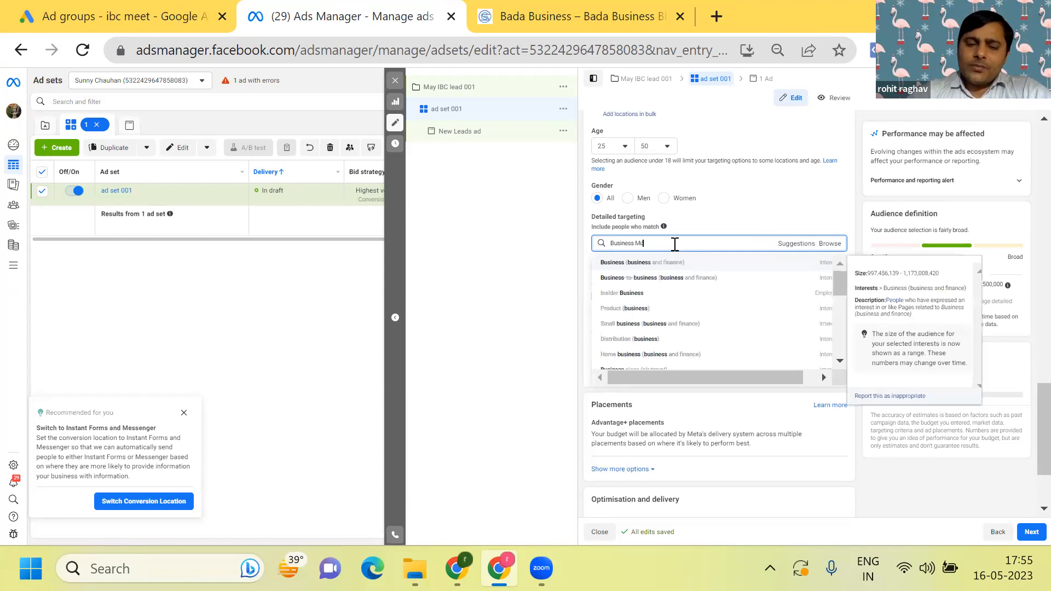
pyautogui.write('del')
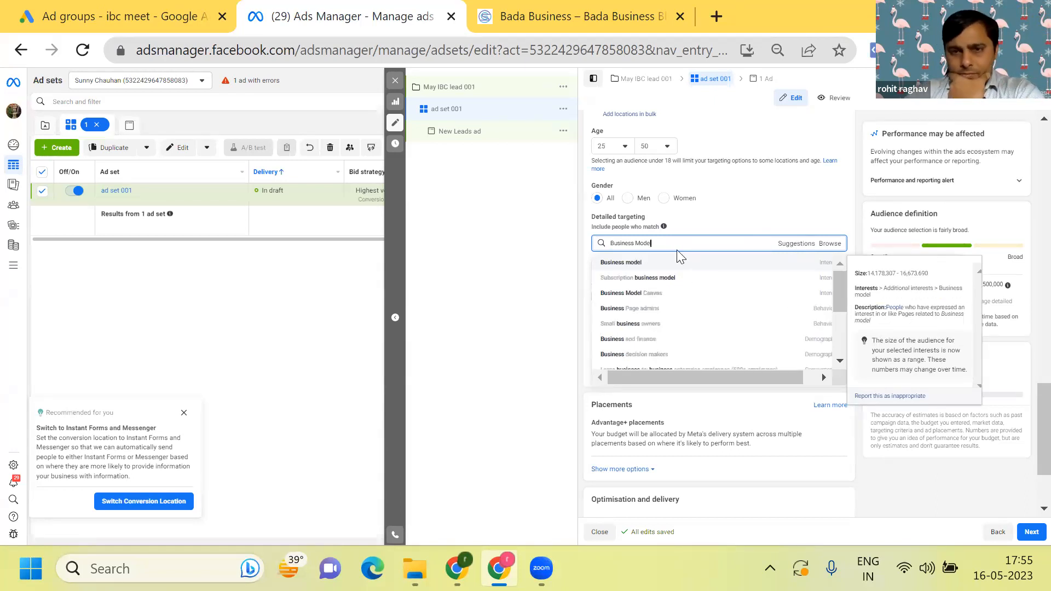
pyautogui.click(680, 265)
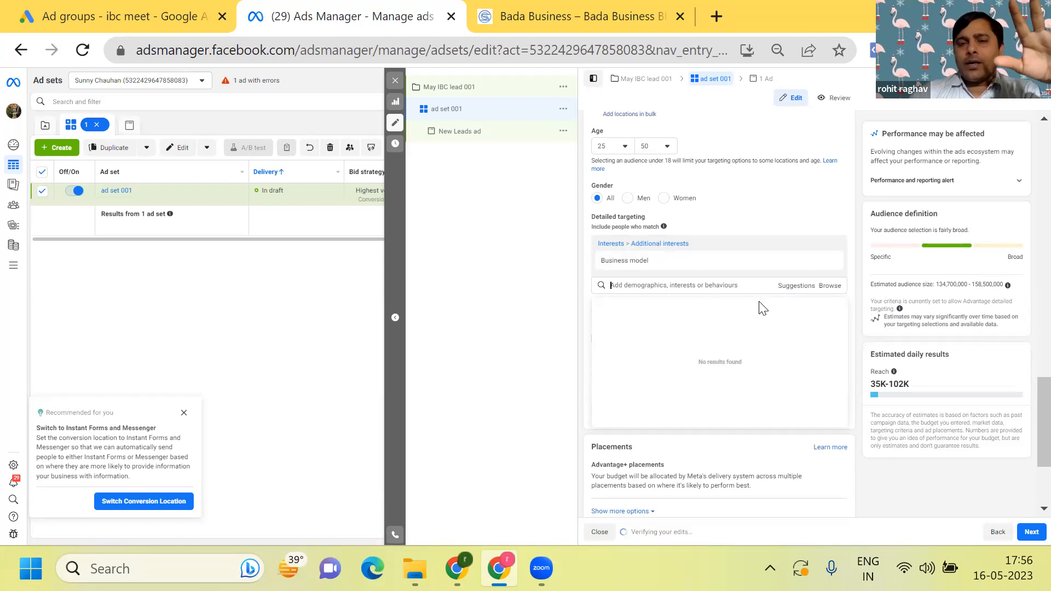
# - Add the suggested interests Business plan, Entrepreneurship, Business (business and finance), and Small and medium enterprises to the detailed targeting
pyautogui.click(791, 288)
pyautogui.moveTo(728, 315)
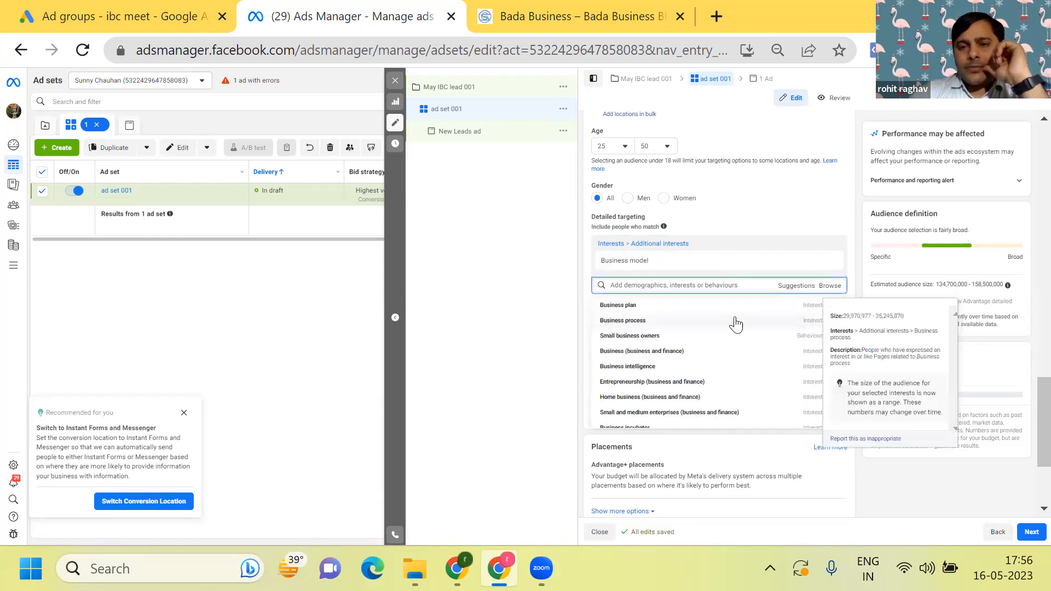
pyautogui.click(725, 306)
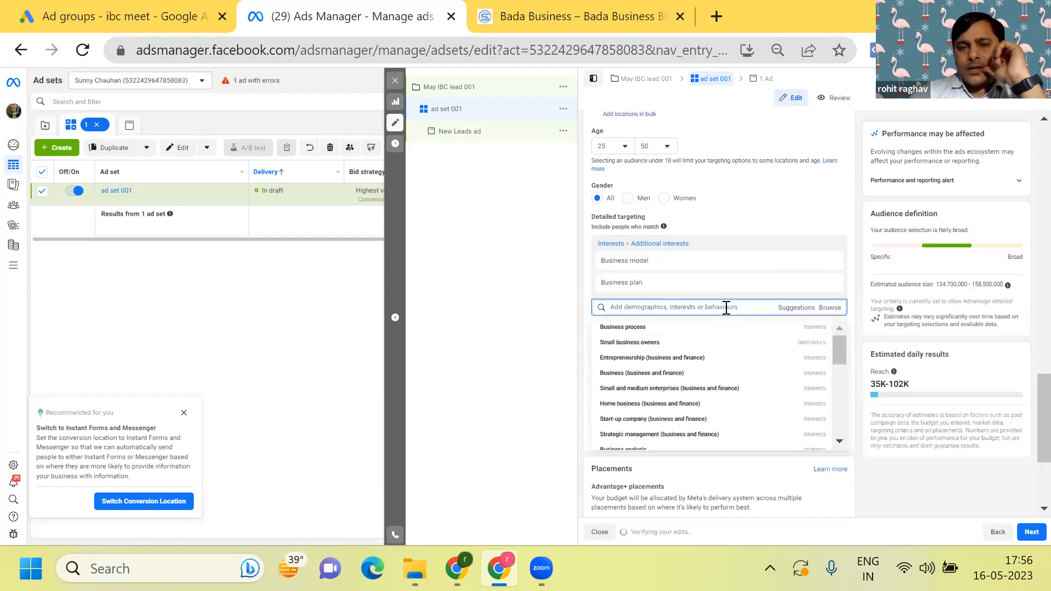
pyautogui.click(713, 366)
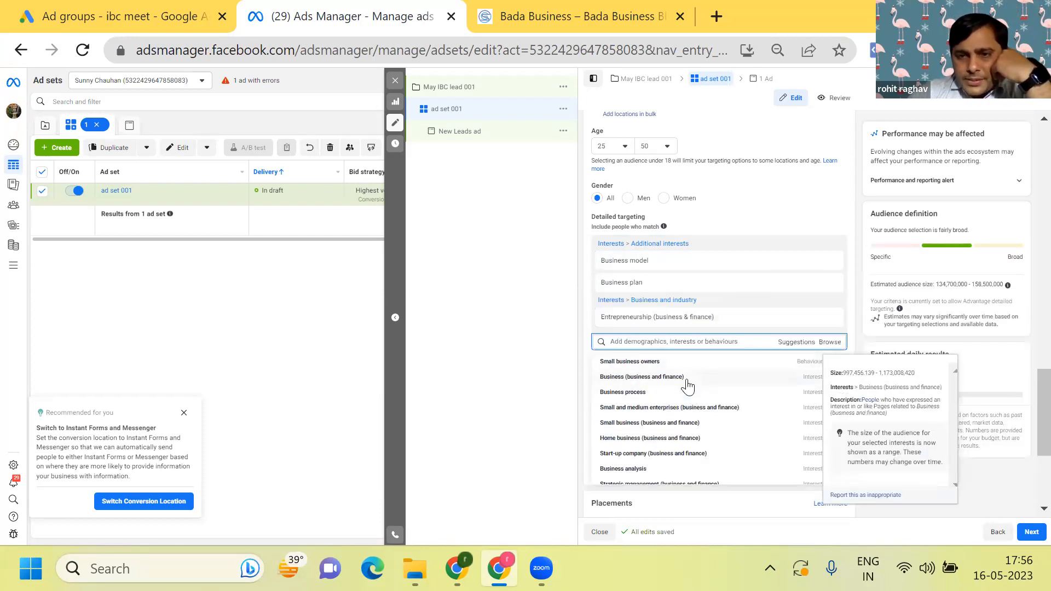
pyautogui.click(688, 387)
pyautogui.moveTo(670, 426)
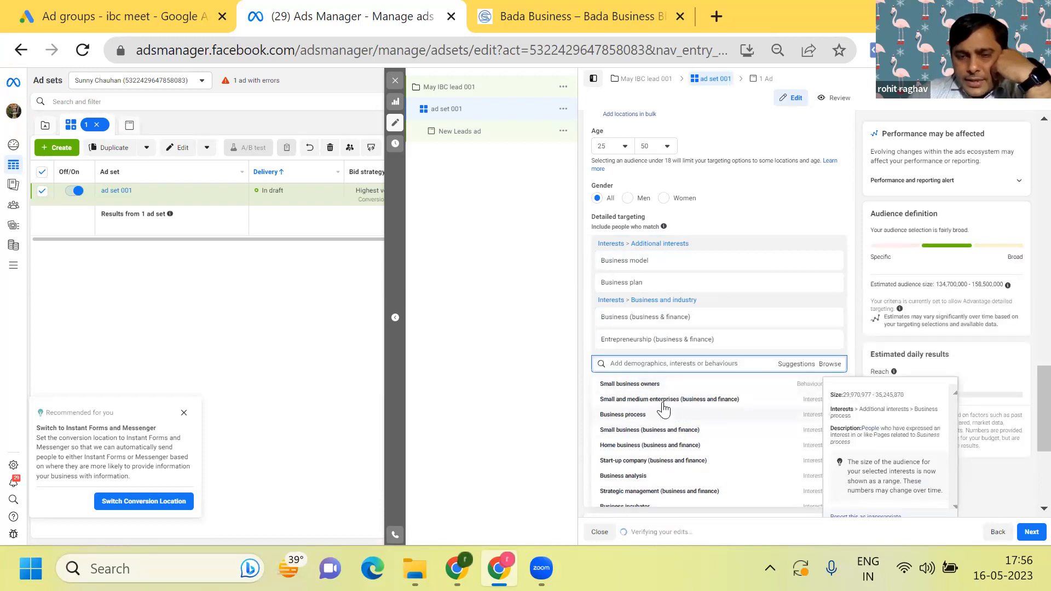
pyautogui.click(665, 401)
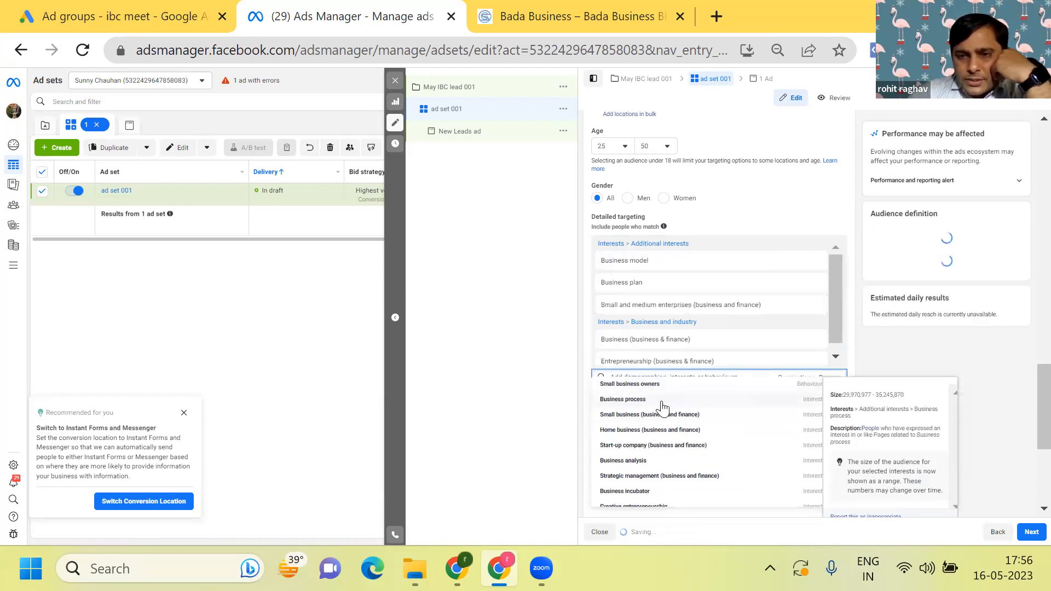
# - Add the suggested interests Small business, Start-up company, Creative entrepreneurship and Home business, and close the suggestions
pyautogui.click(652, 433)
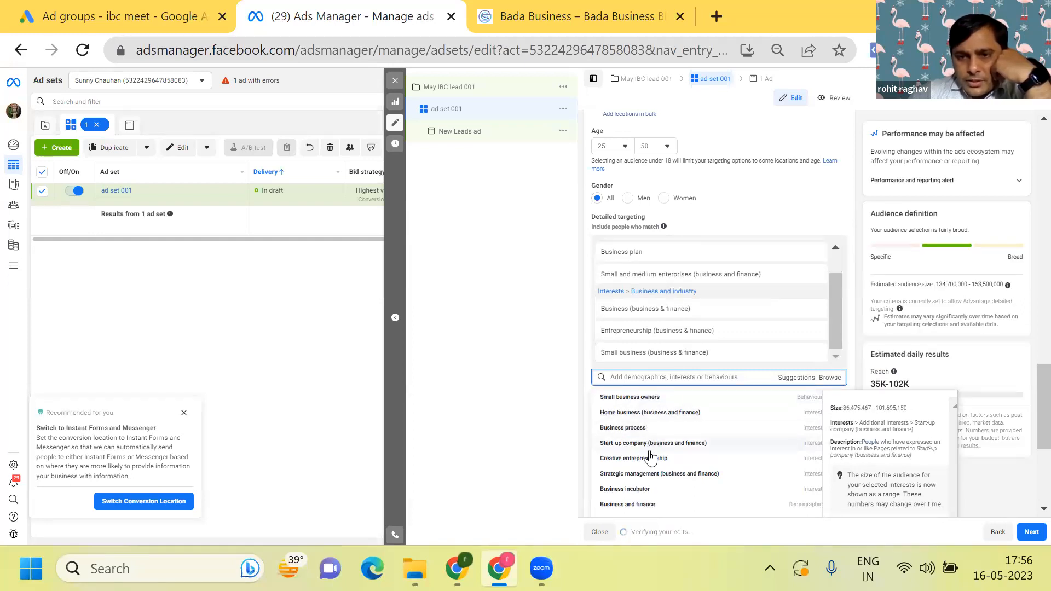
pyautogui.click(646, 444)
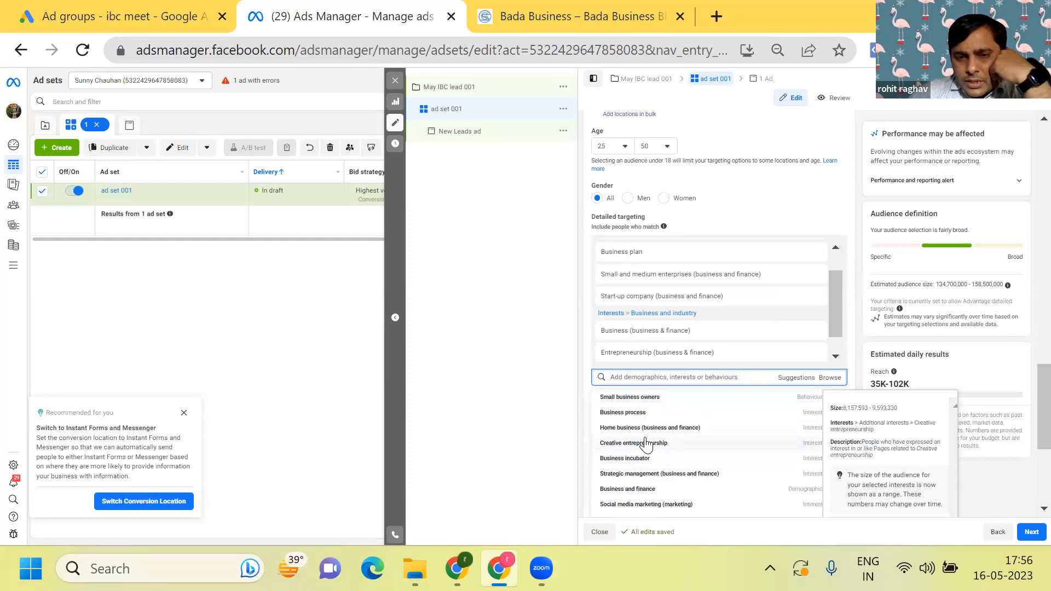
pyautogui.click(646, 445)
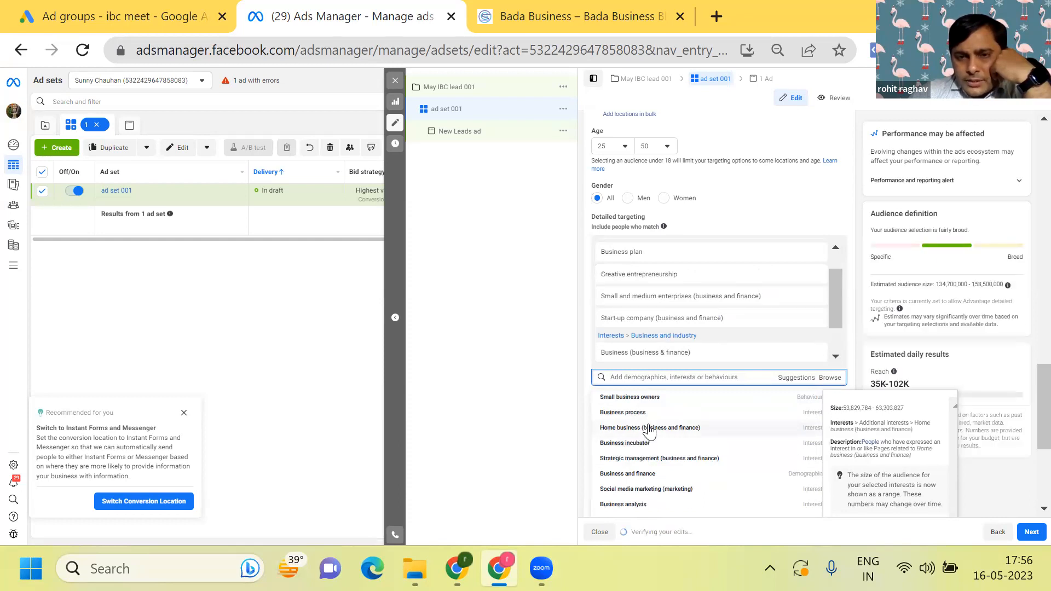
pyautogui.click(649, 429)
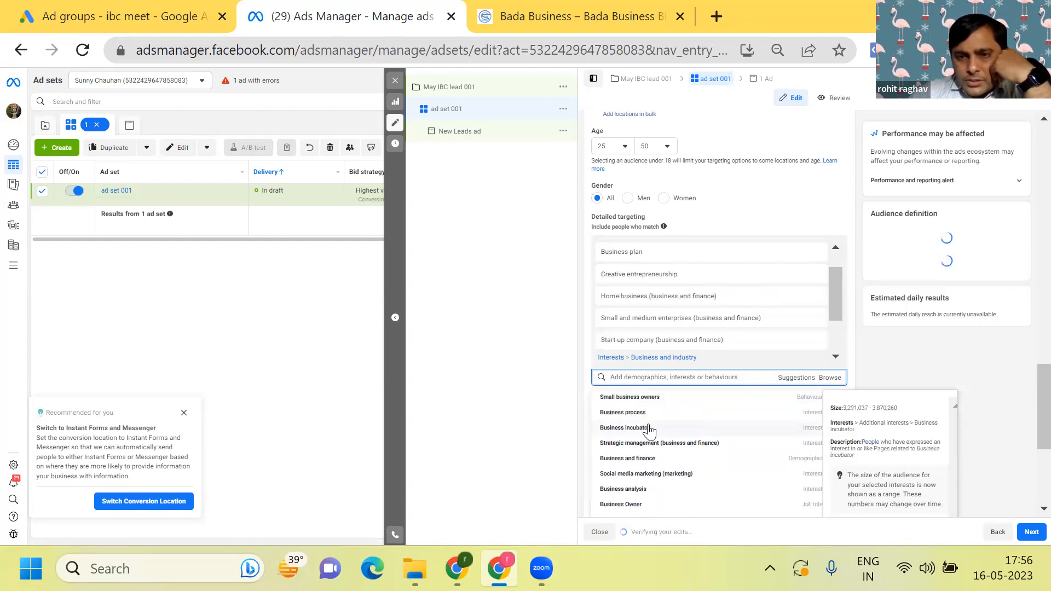
pyautogui.click(488, 412)
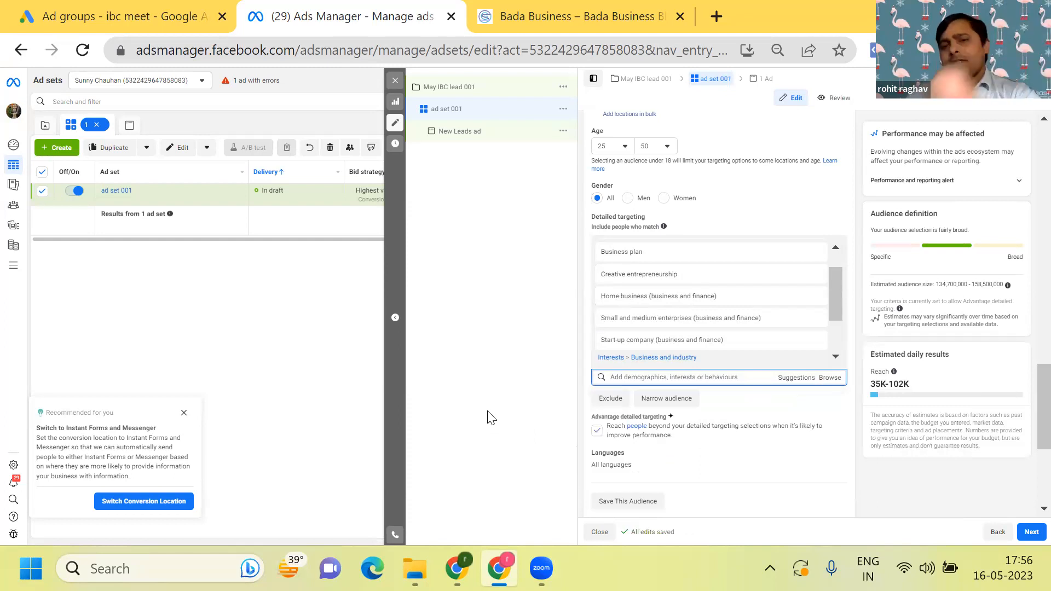
# - Narrow the audience with a must-also-match condition on education levels At university, At university (postgraduate), Doctorate degree and Foundation degree
pyautogui.scroll(-3, 488, 412)
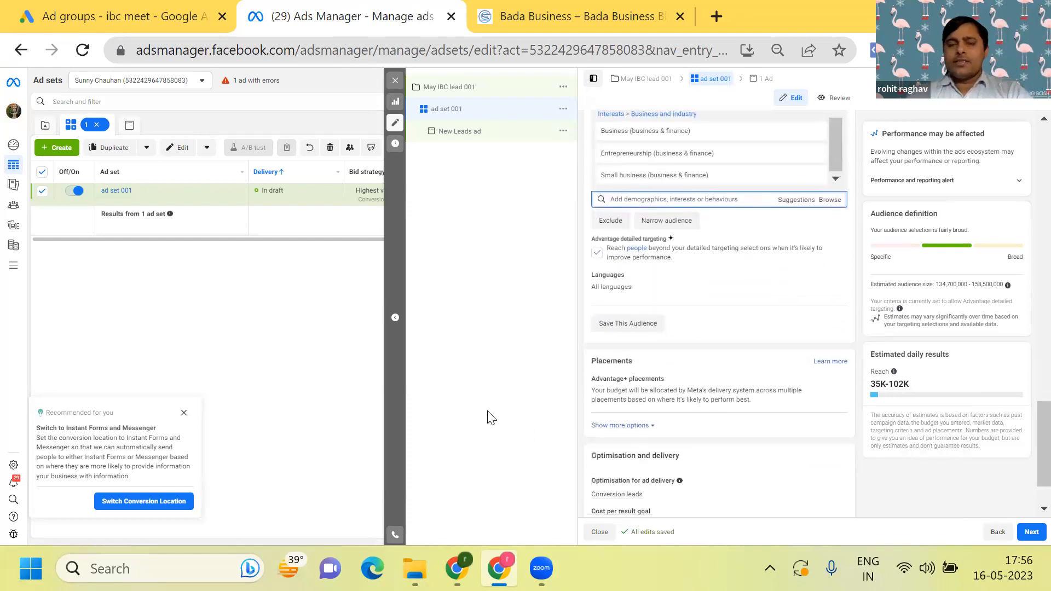
pyautogui.click(664, 215)
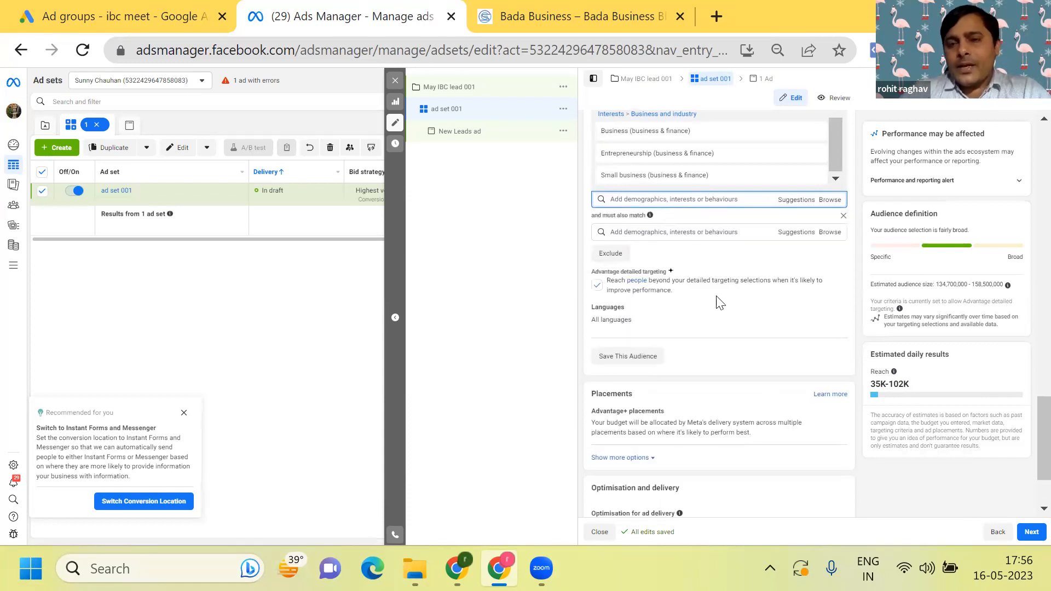
pyautogui.click(831, 236)
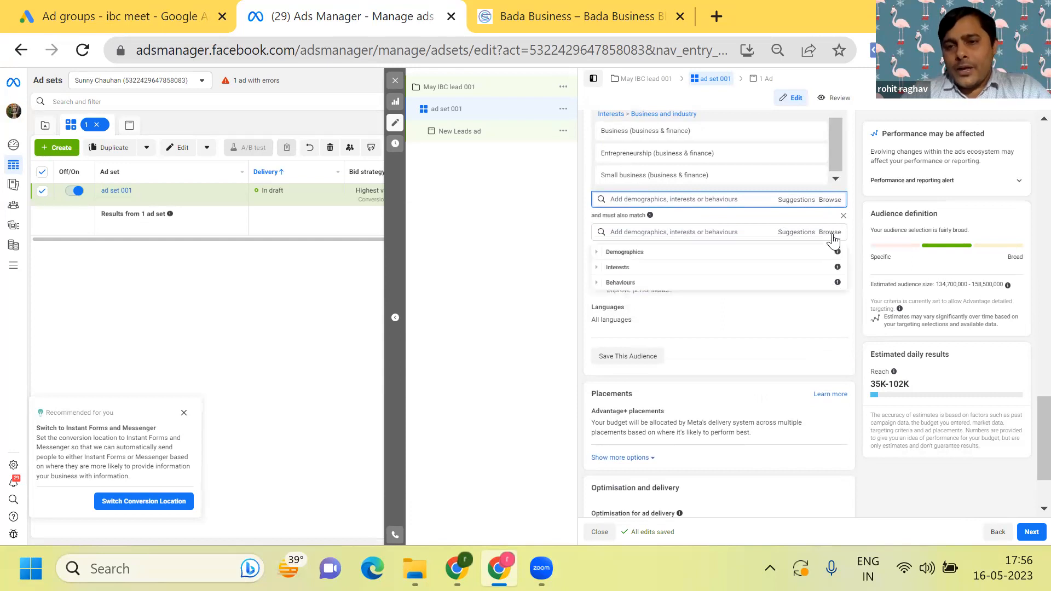
pyautogui.click(789, 254)
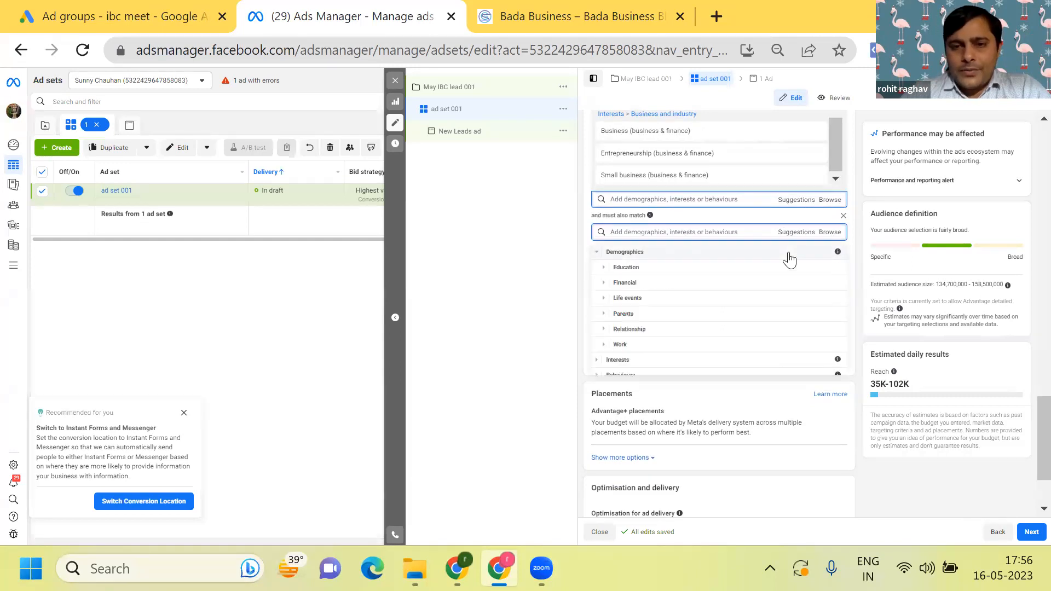
pyautogui.click(731, 273)
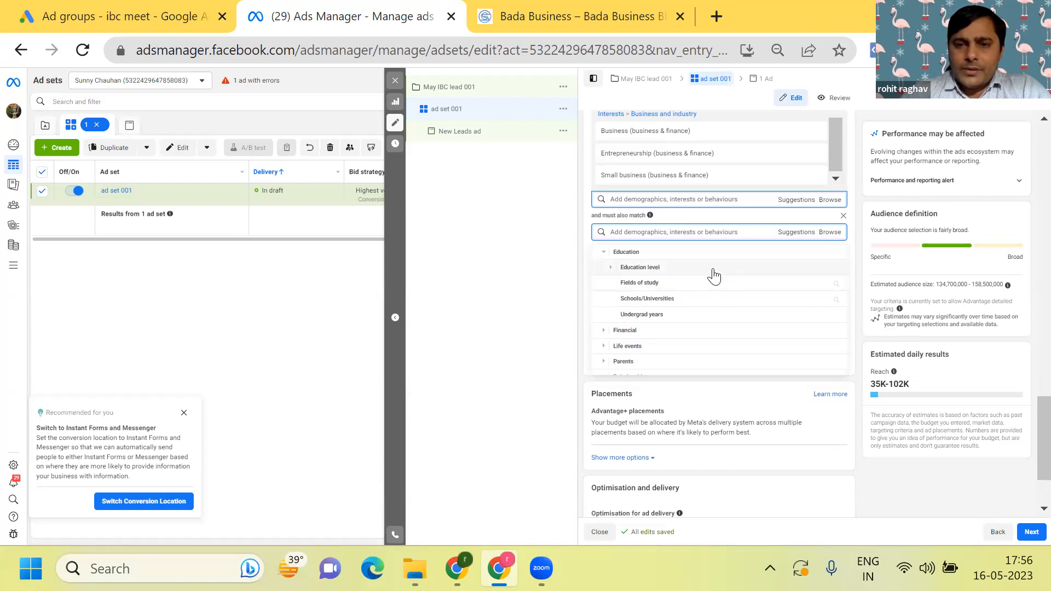
pyautogui.click(715, 276)
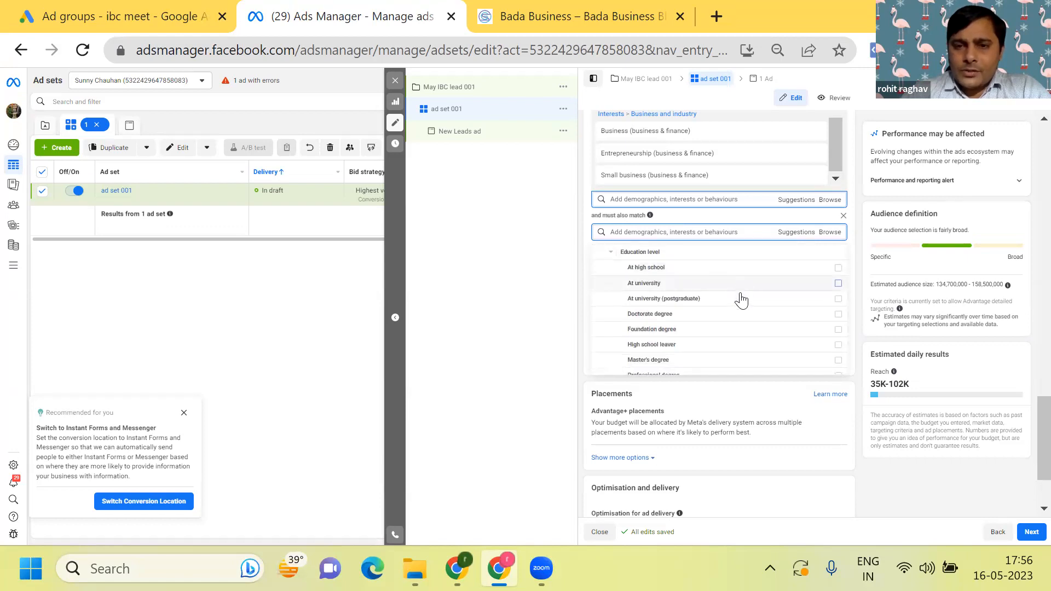
pyautogui.click(838, 283)
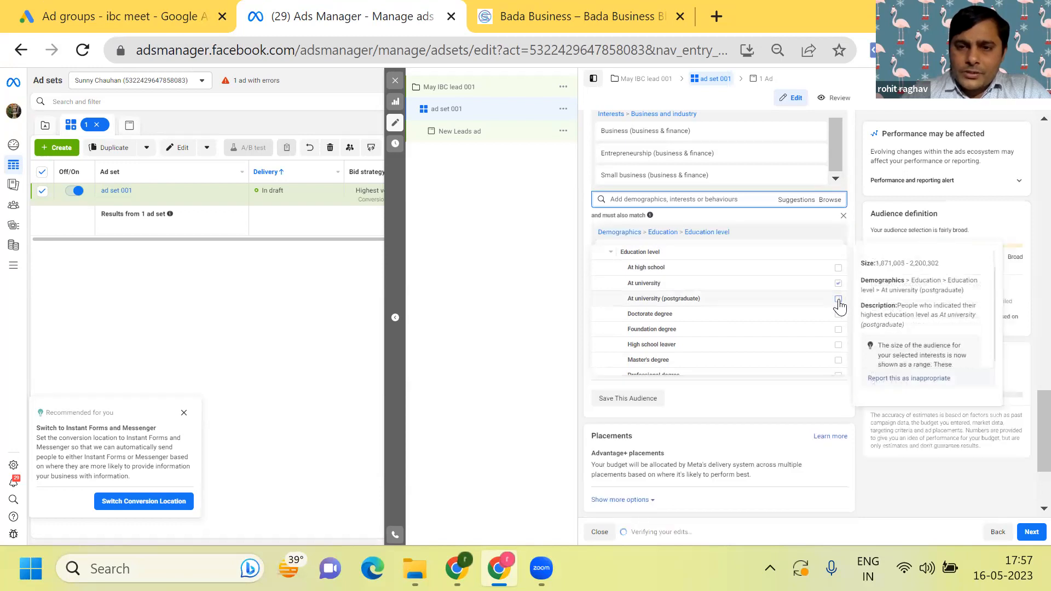
pyautogui.click(838, 300)
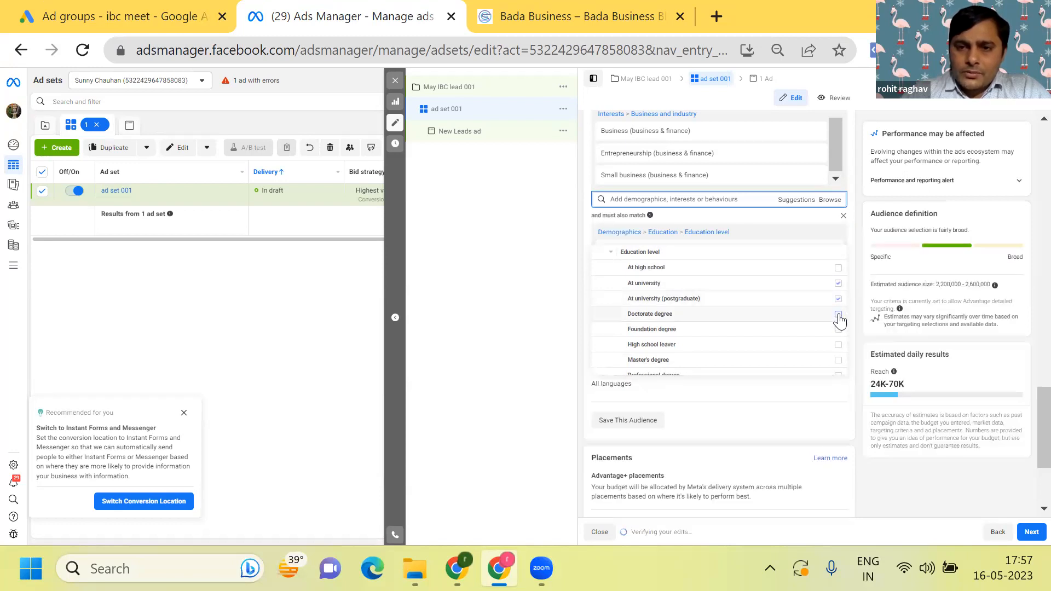
pyautogui.click(838, 315)
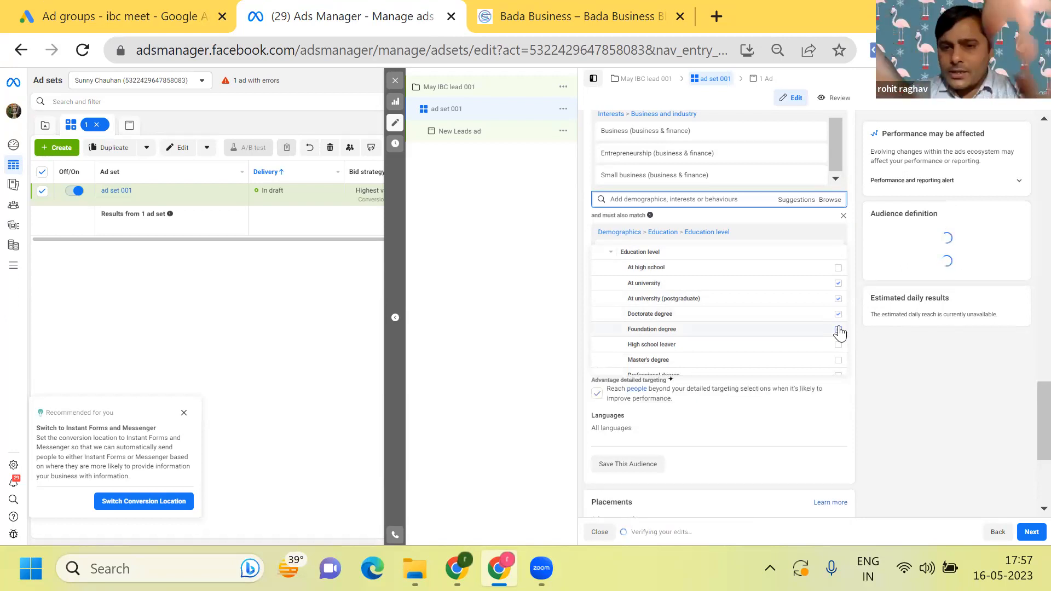
pyautogui.click(839, 331)
# - Add the education levels Master's degree, Professional degree, Some university, Some university (postgraduate) and University graduate to the narrowing condition
pyautogui.scroll(-1, 840, 333)
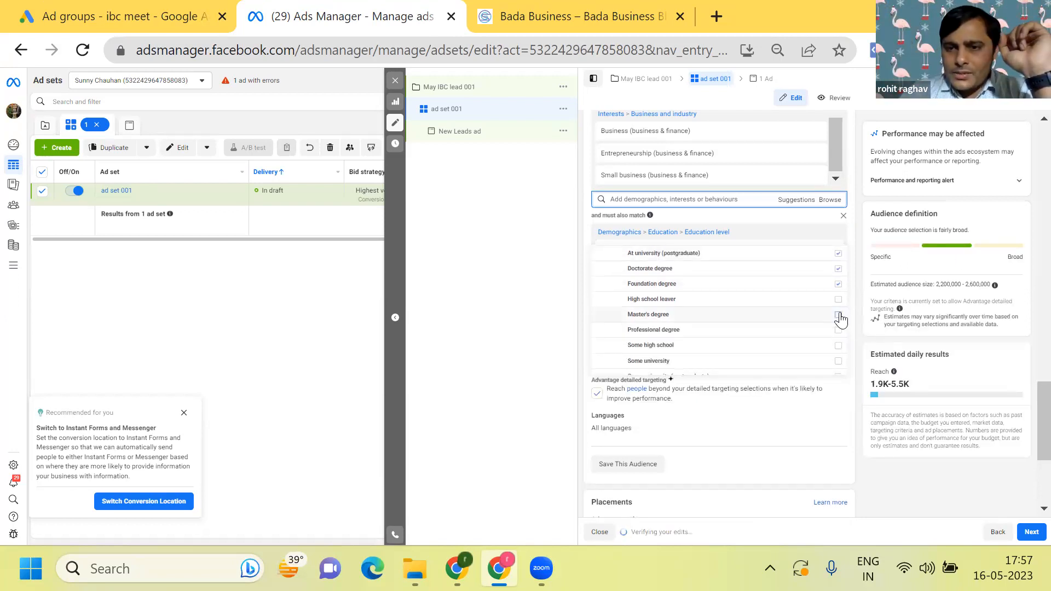
pyautogui.click(838, 316)
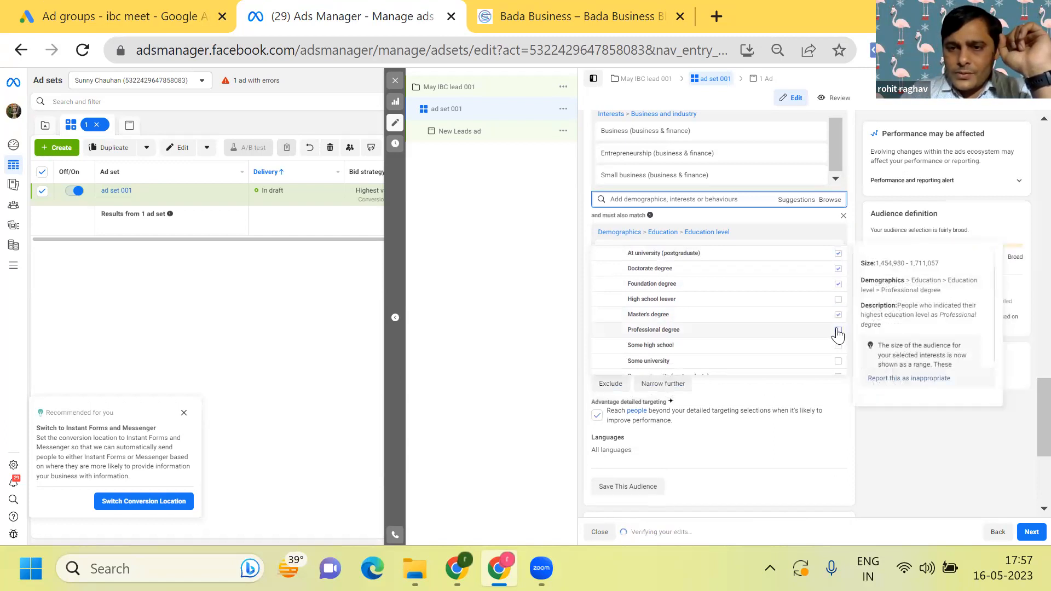
pyautogui.click(838, 330)
pyautogui.scroll(-1, 839, 330)
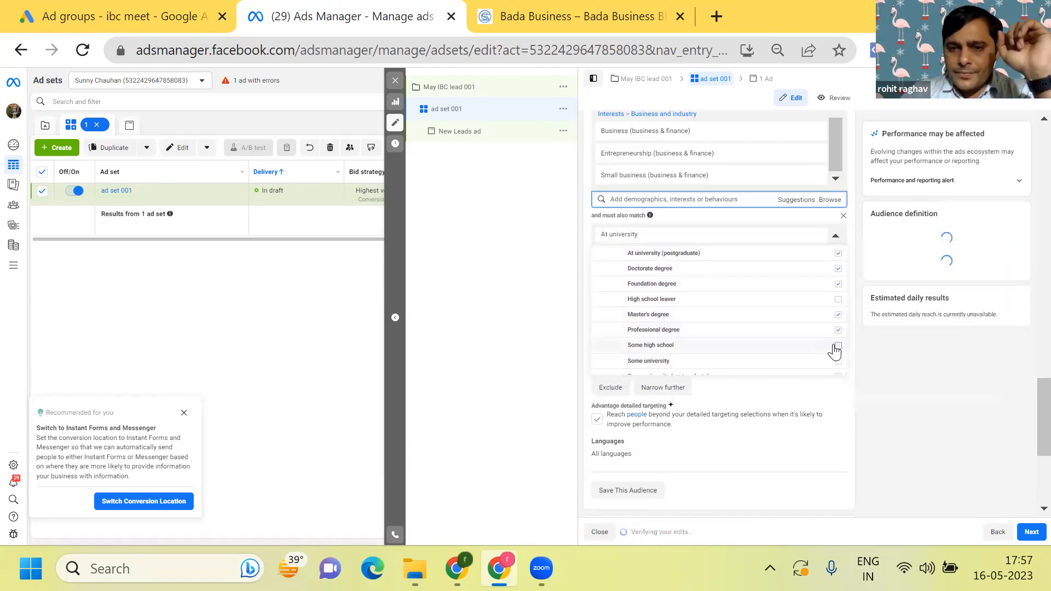
pyautogui.scroll(-1, 833, 355)
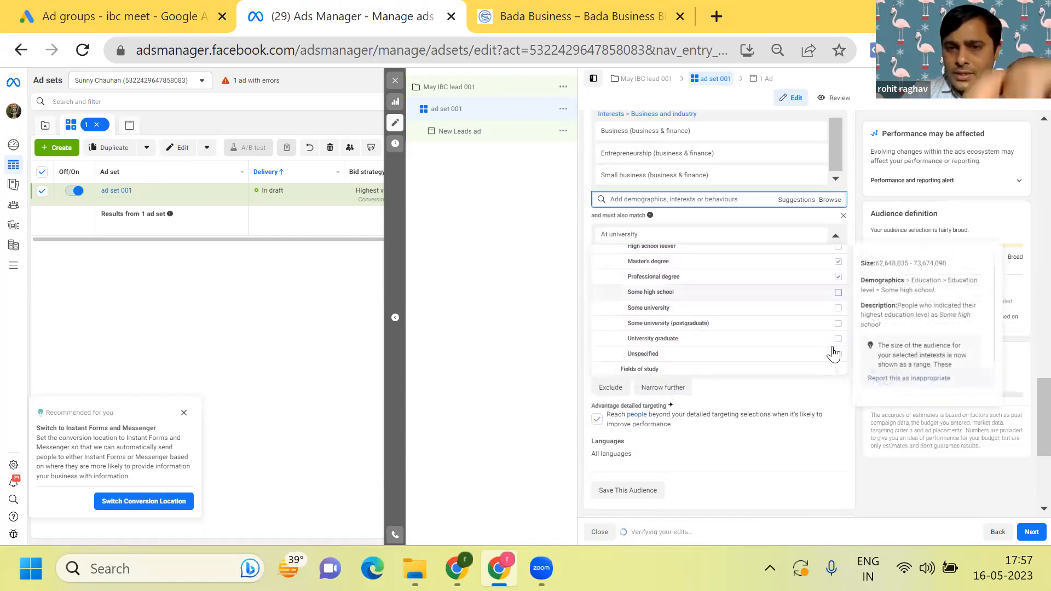
pyautogui.click(839, 310)
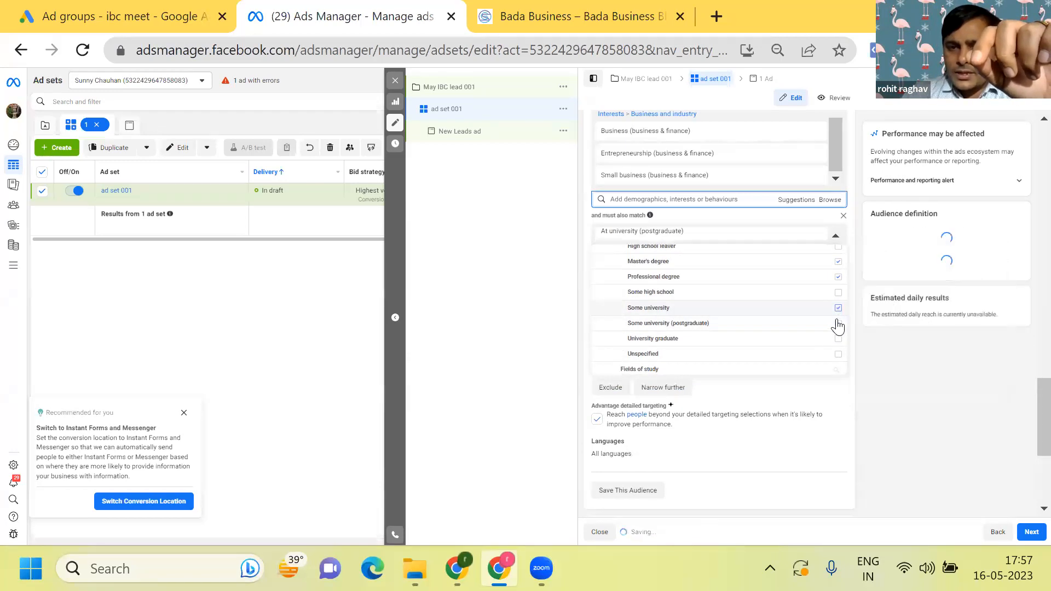
pyautogui.click(838, 325)
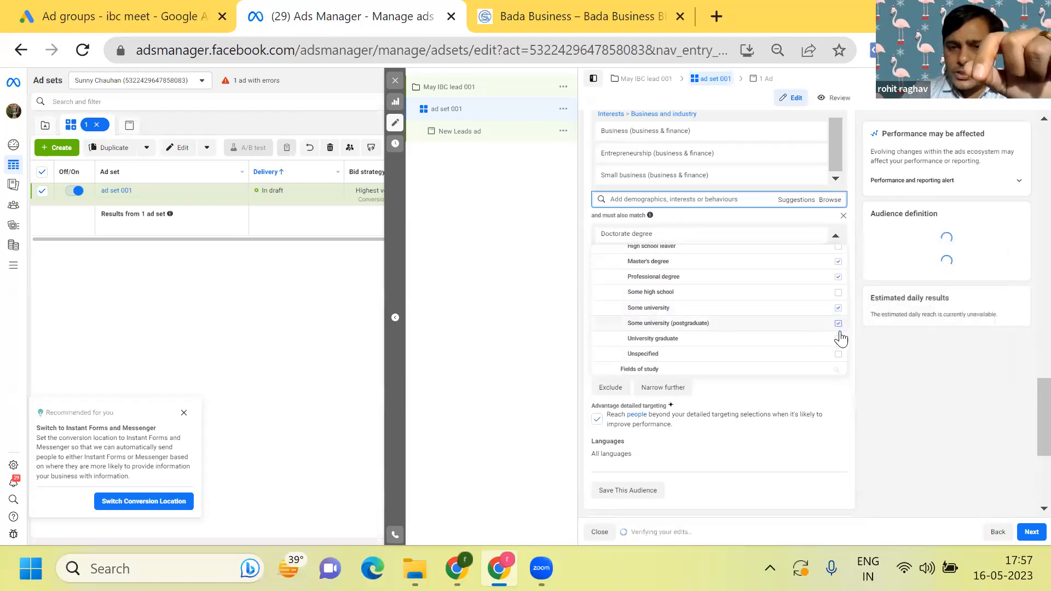
pyautogui.click(838, 341)
pyautogui.scroll(-2, 838, 342)
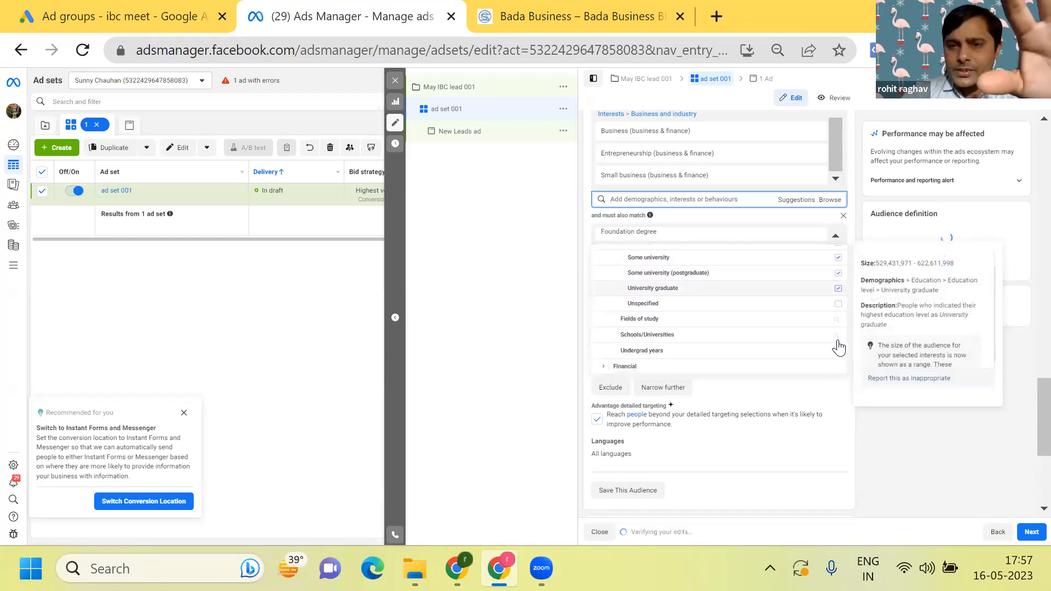
# - Remove the education-level narrowing condition and review the business interests selected in the detailed targeting
pyautogui.click(844, 217)
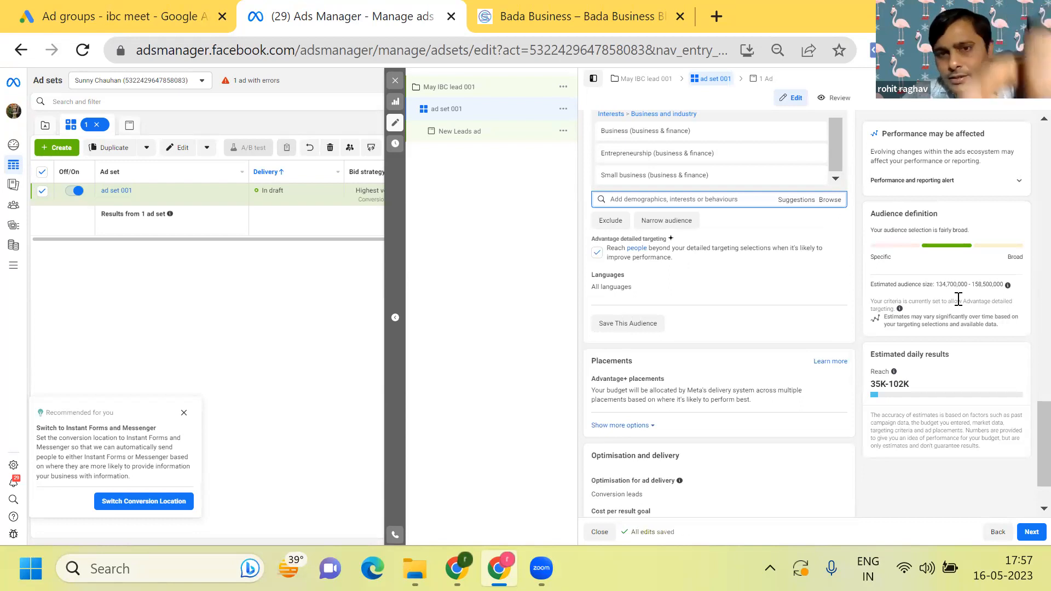
pyautogui.scroll(3, 958, 298)
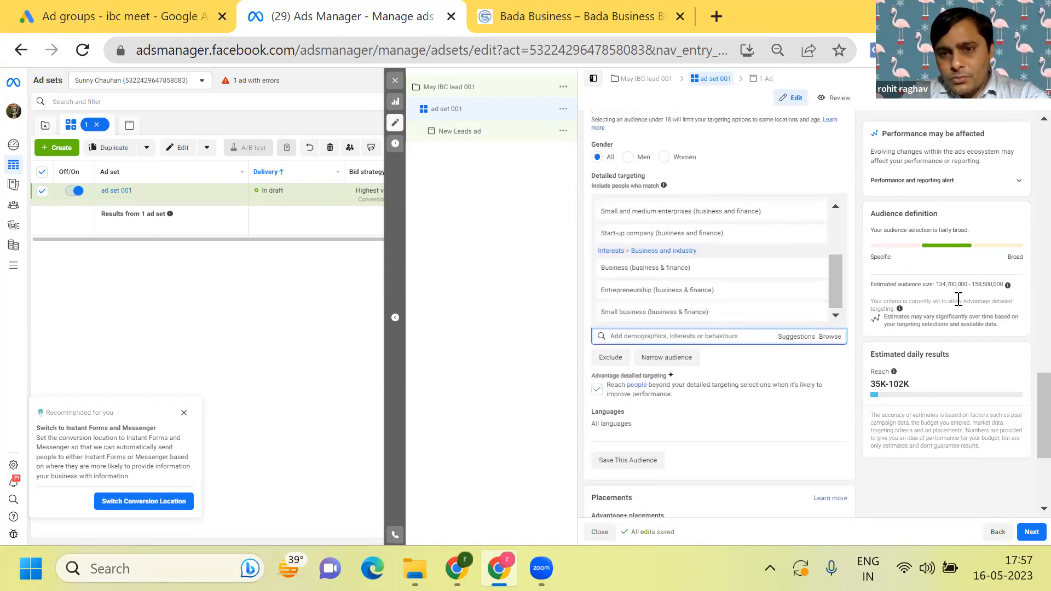
pyautogui.scroll(-3, 958, 299)
pyautogui.scroll(3, 958, 298)
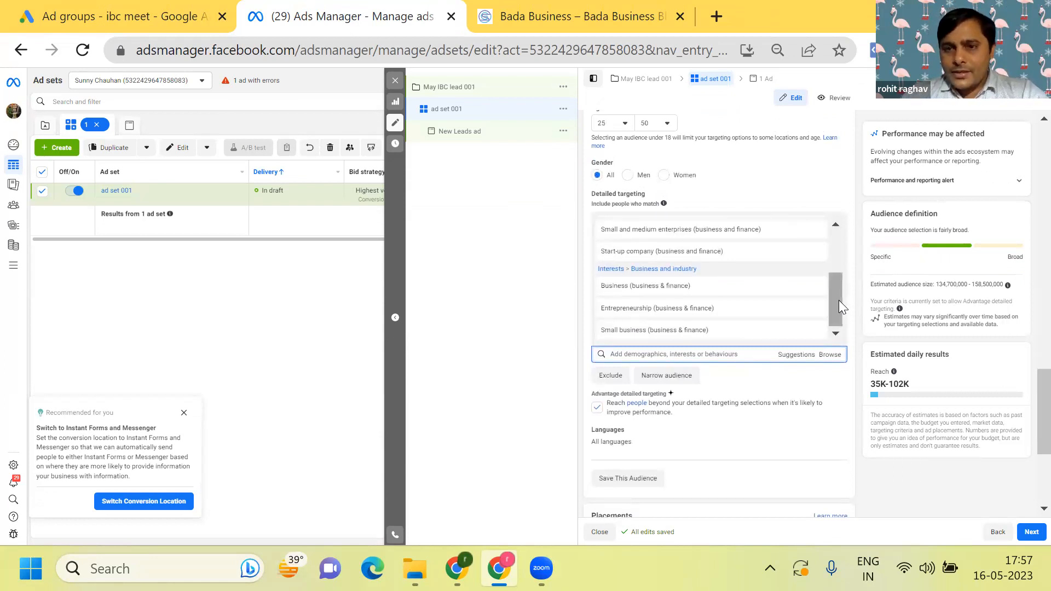
pyautogui.moveTo(839, 300); pyautogui.dragTo(828, 238)
pyautogui.moveTo(829, 280); pyautogui.dragTo(825, 346)
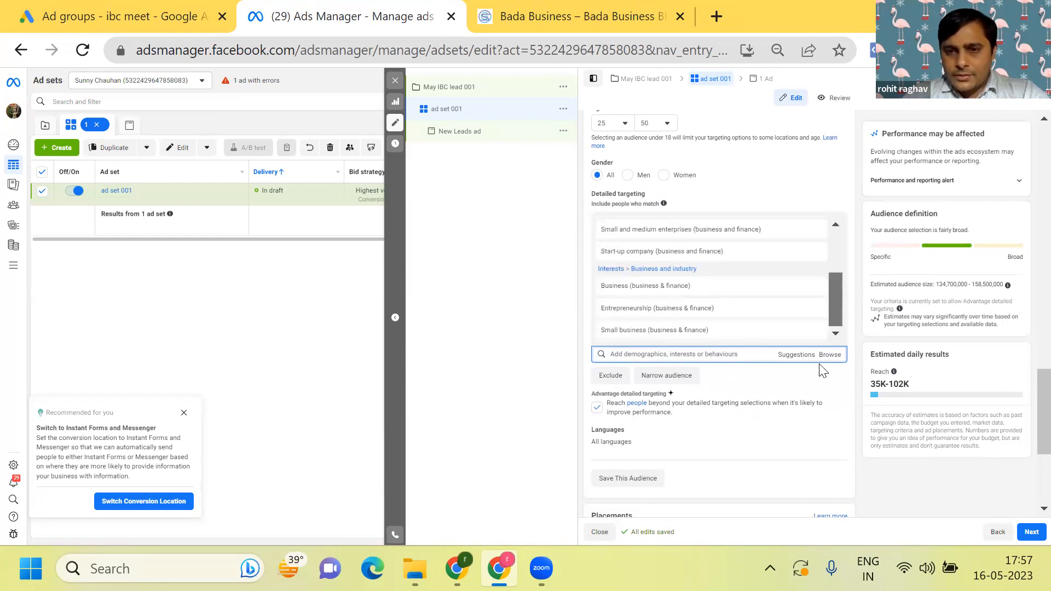
pyautogui.scroll(-2, 832, 399)
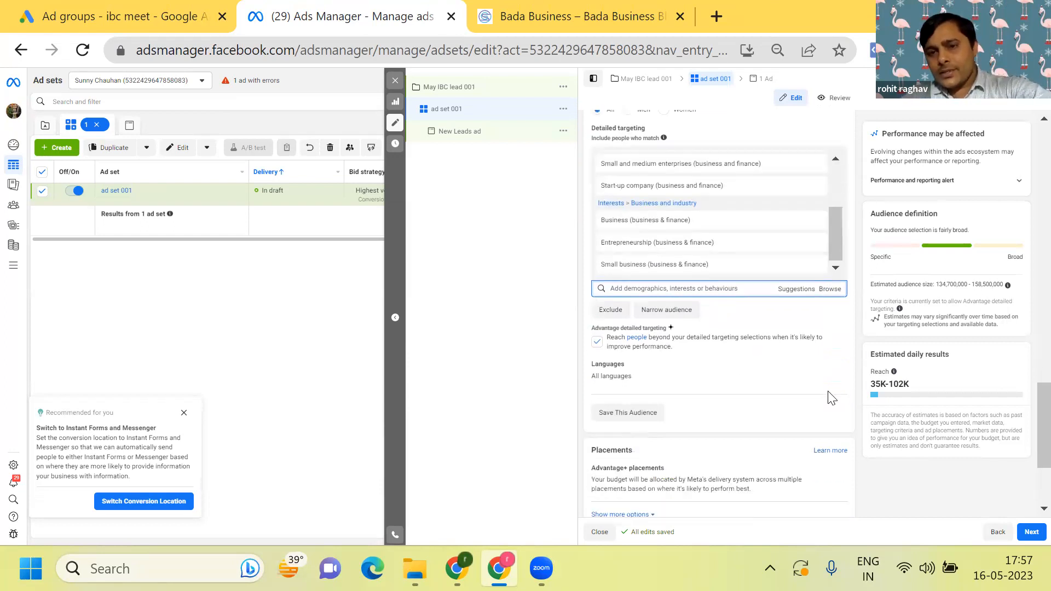
# - Add a new must-also-match condition requiring education level At university, At university (postgraduate), Doctorate degree or Foundation degree
pyautogui.click(692, 295)
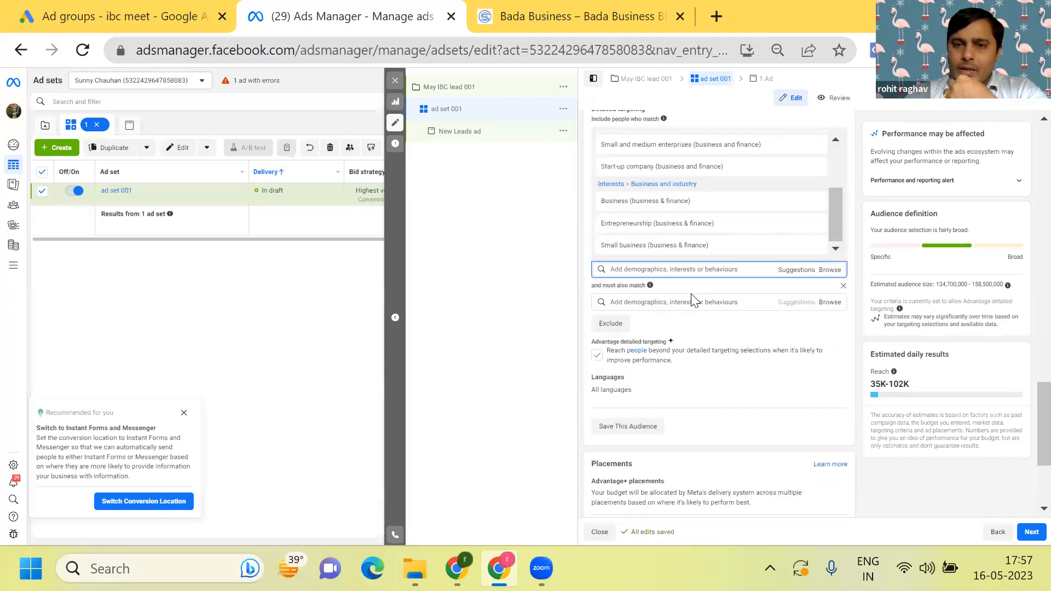
pyautogui.click(828, 304)
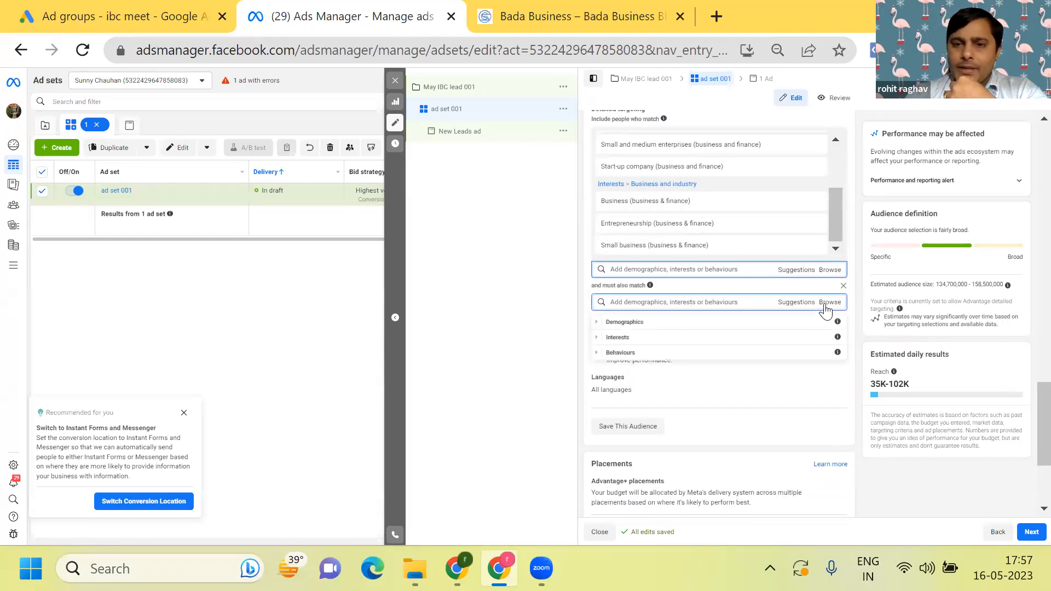
pyautogui.click(751, 322)
pyautogui.click(697, 339)
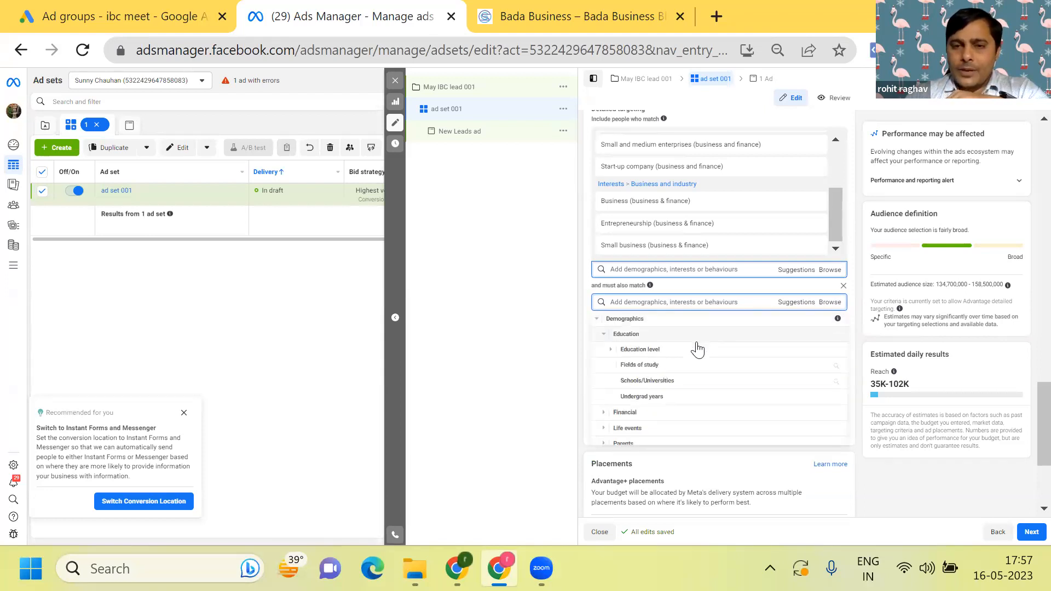
pyautogui.click(697, 343)
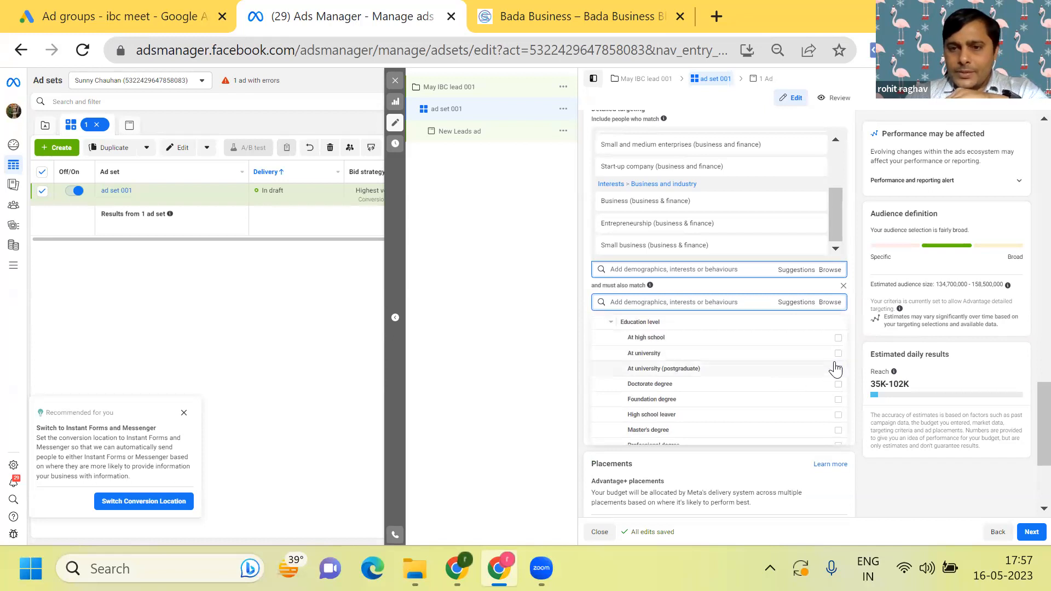
pyautogui.moveTo(836, 367)
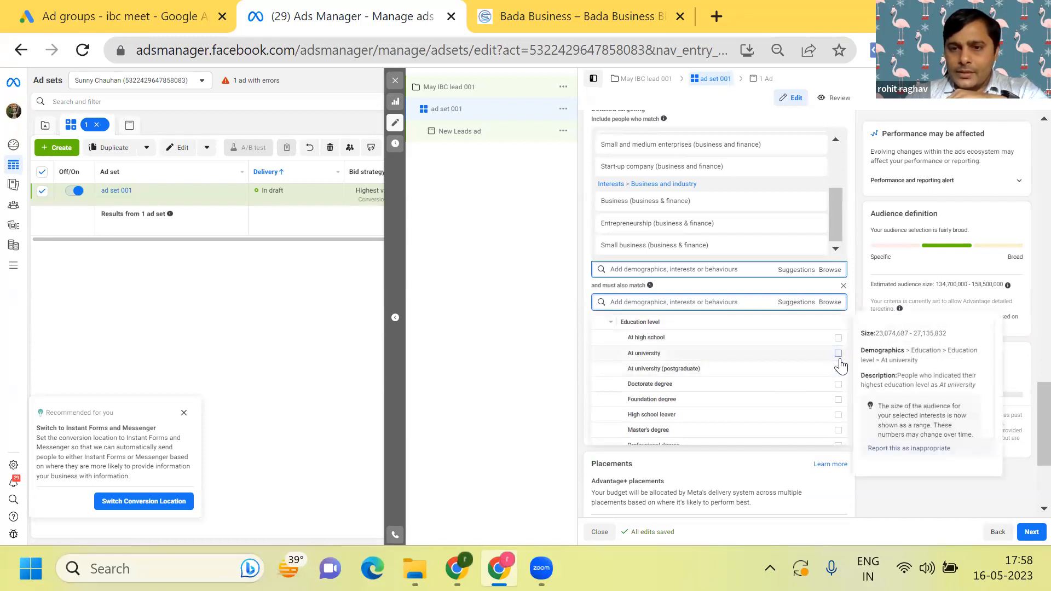
pyautogui.click(838, 355)
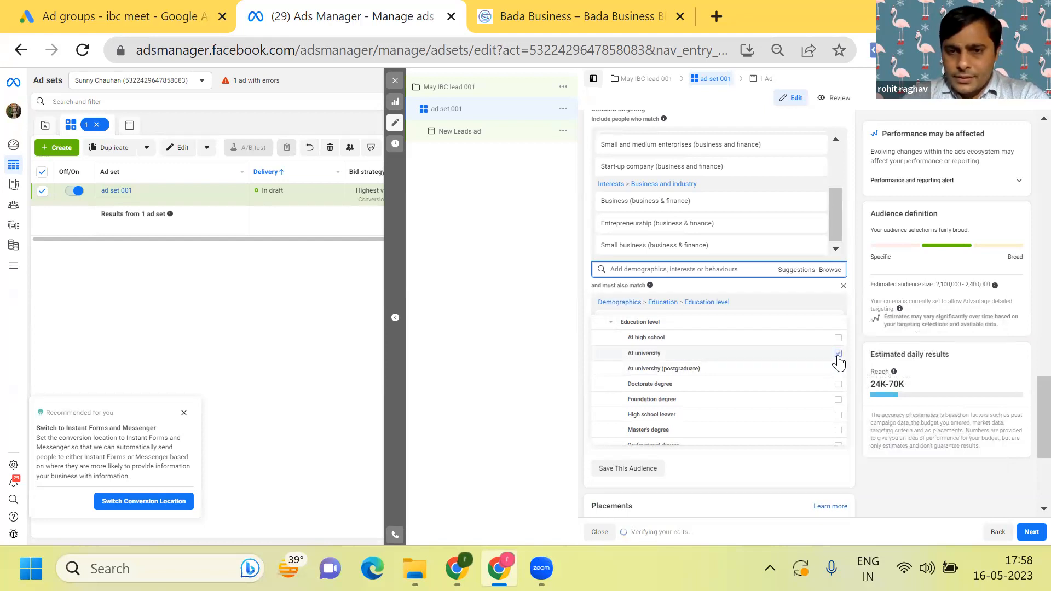
pyautogui.scroll(-1, 838, 362)
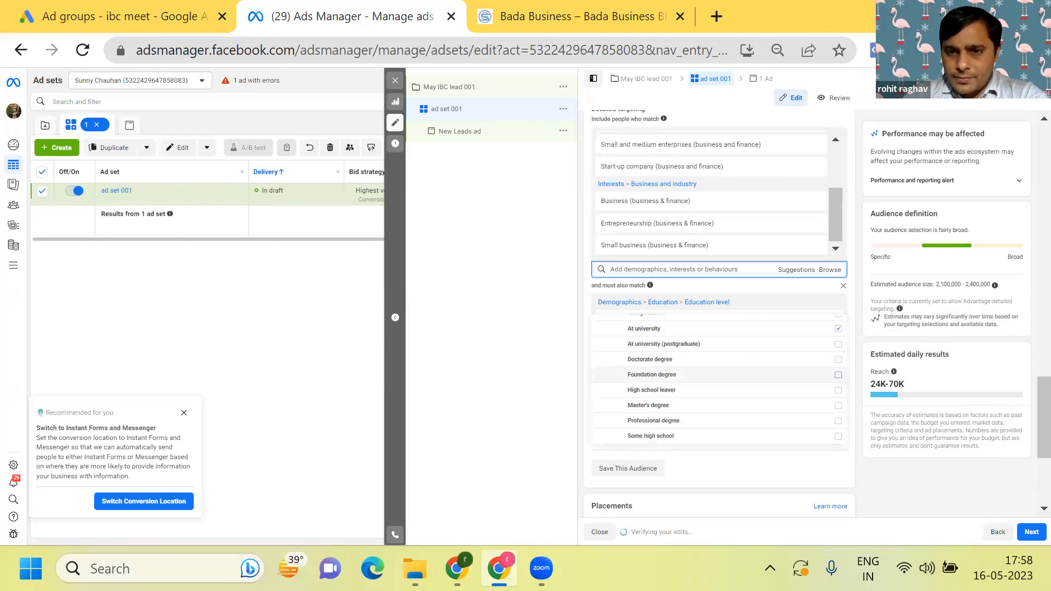
pyautogui.click(839, 346)
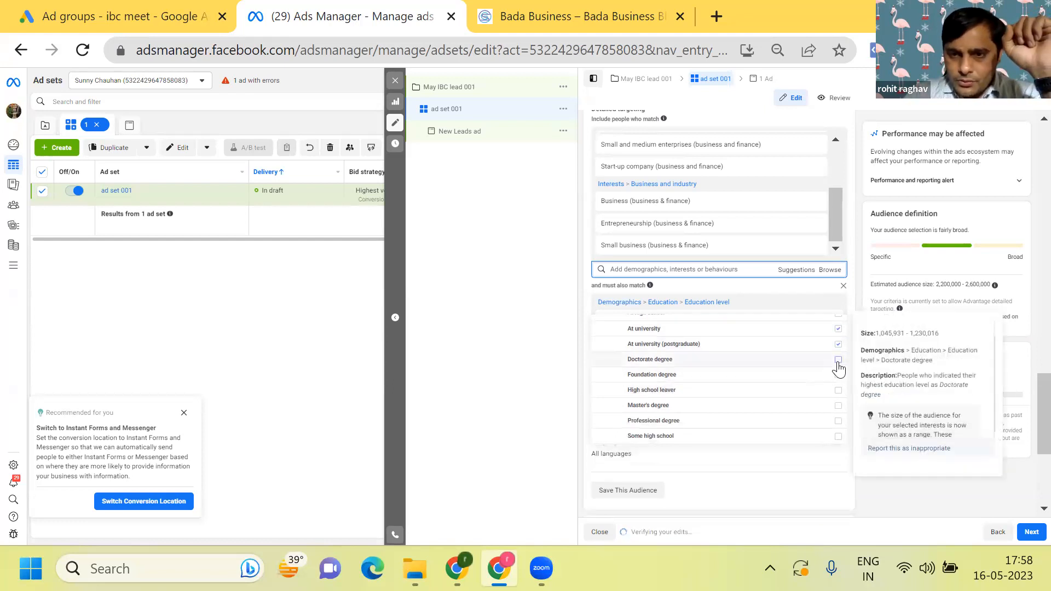
pyautogui.click(839, 361)
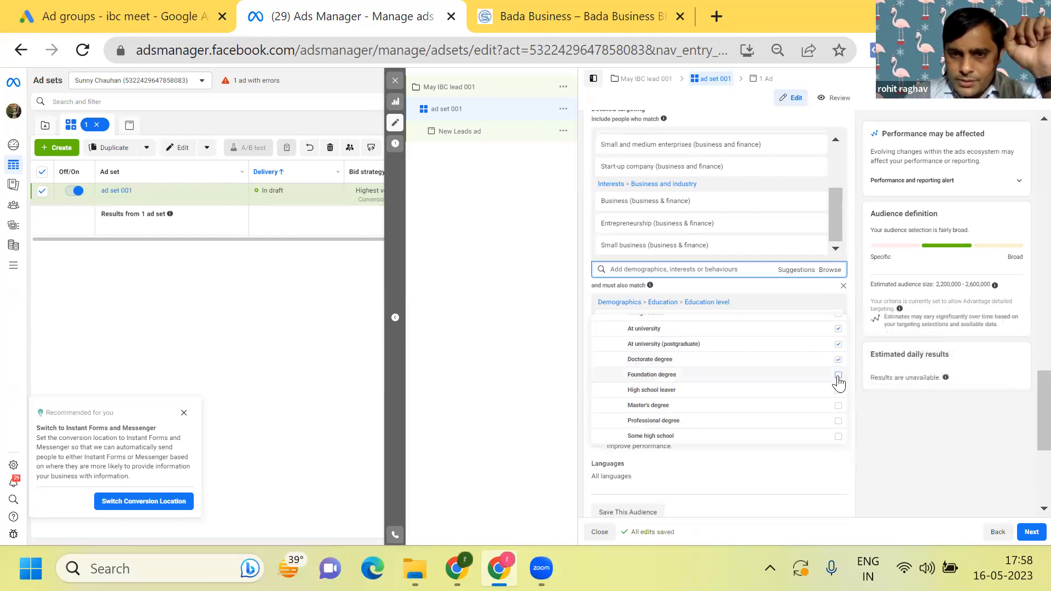
pyautogui.click(838, 376)
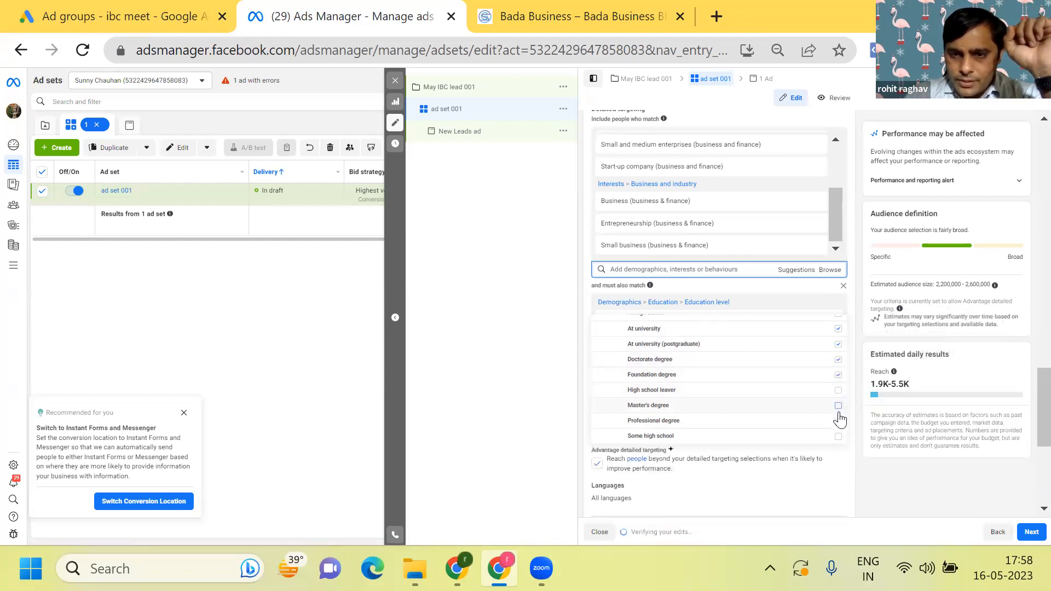
# - Add the education levels Master's degree, Professional degree, Some university, Some university (postgraduate) and University graduate to the must-also-match condition
pyautogui.click(838, 408)
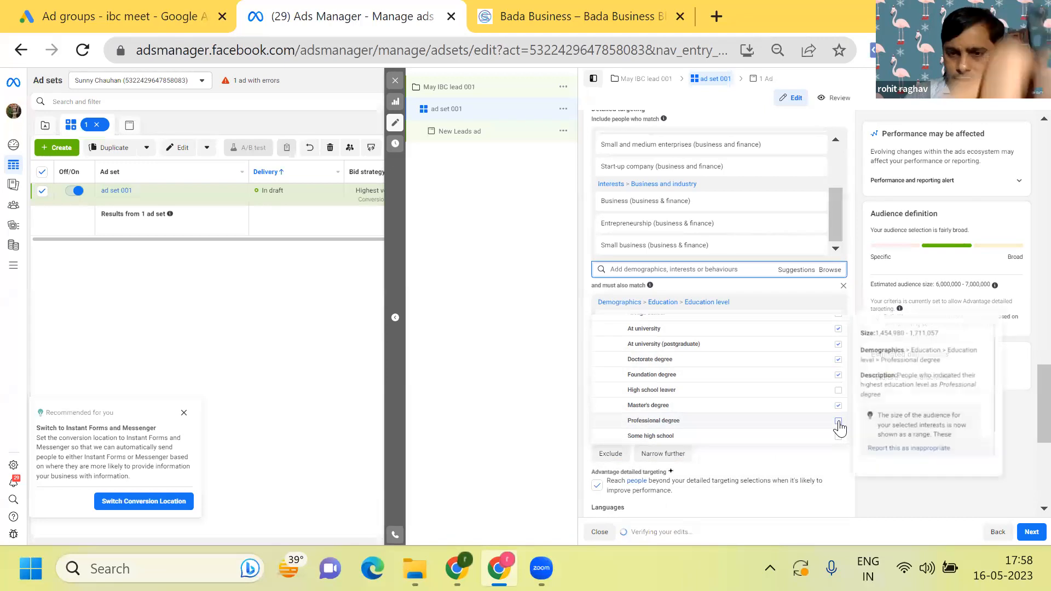
pyautogui.click(838, 421)
pyautogui.scroll(-1, 839, 428)
pyautogui.scroll(-1, 840, 428)
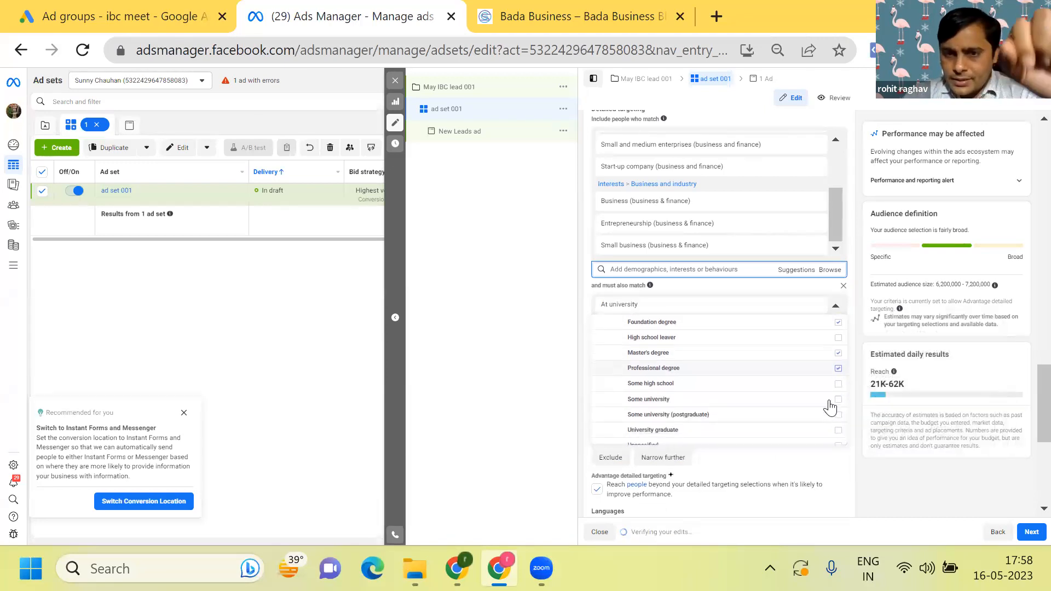
pyautogui.click(838, 400)
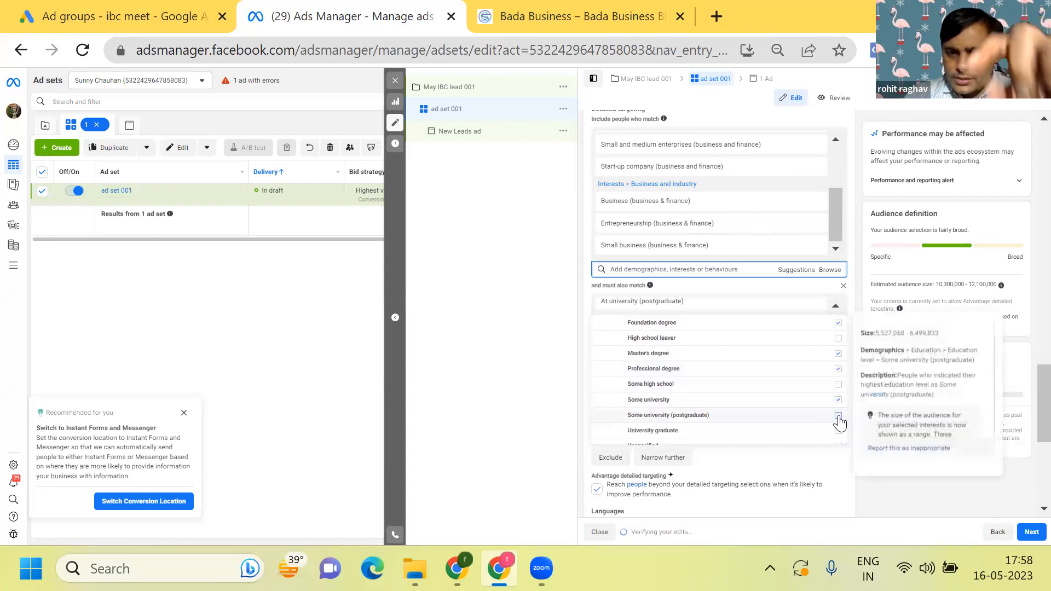
pyautogui.click(838, 415)
pyautogui.scroll(-2, 839, 422)
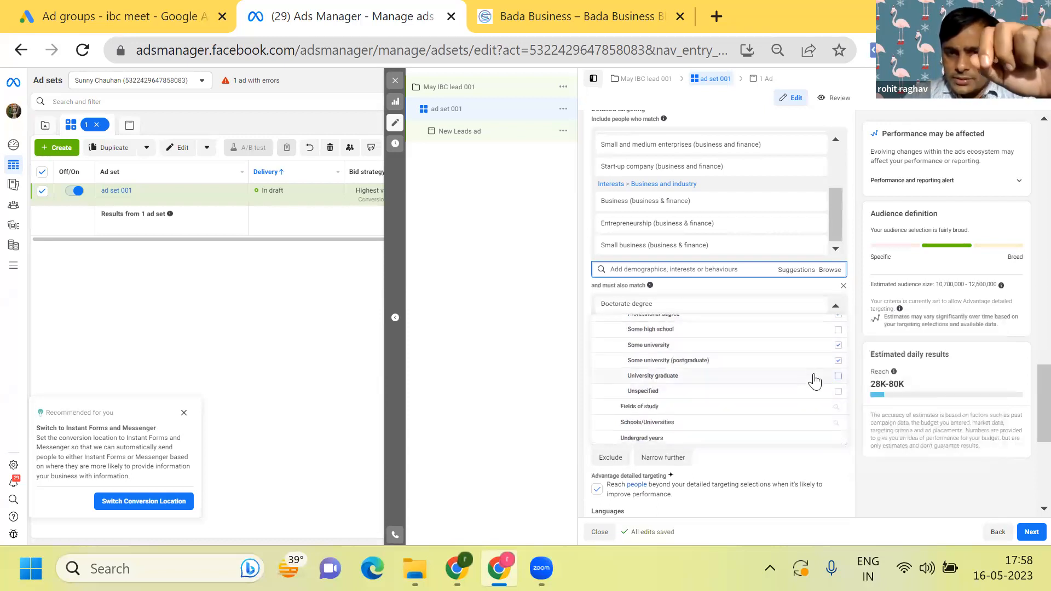
pyautogui.click(839, 377)
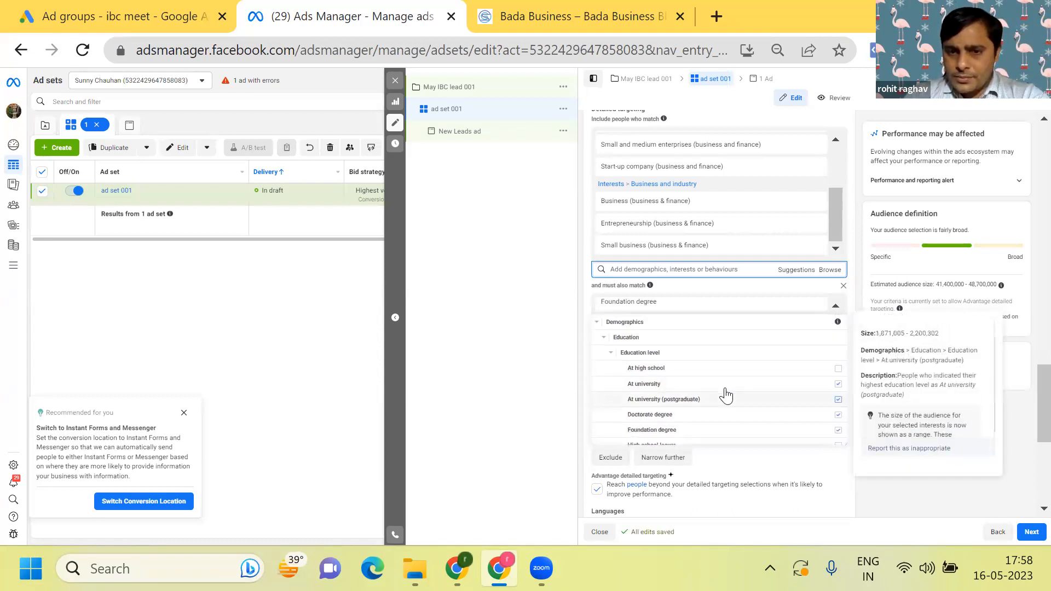
pyautogui.scroll(-4, 742, 392)
pyautogui.scroll(-1, 735, 389)
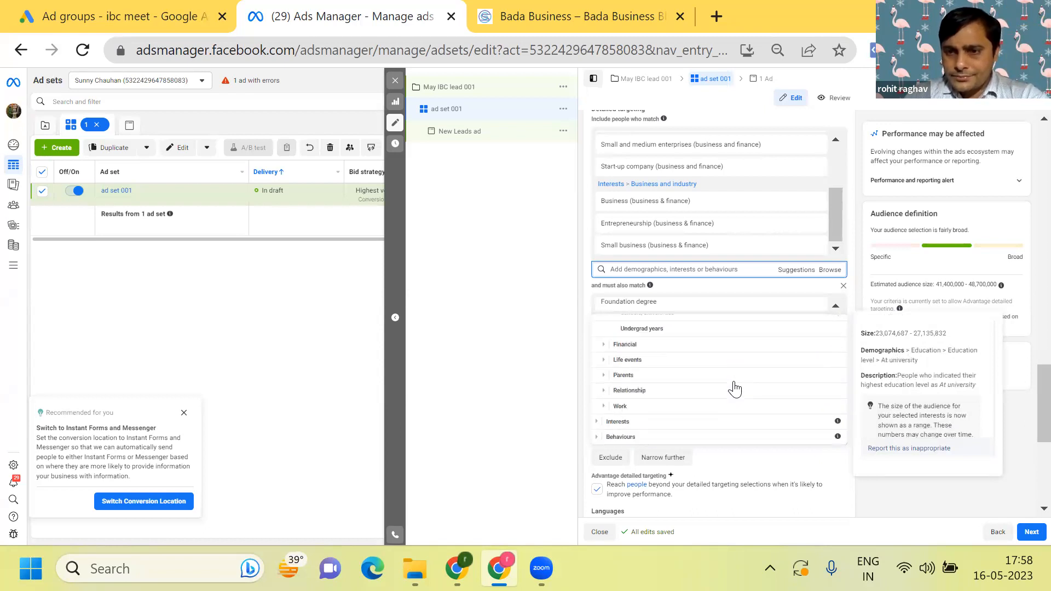
pyautogui.click(545, 391)
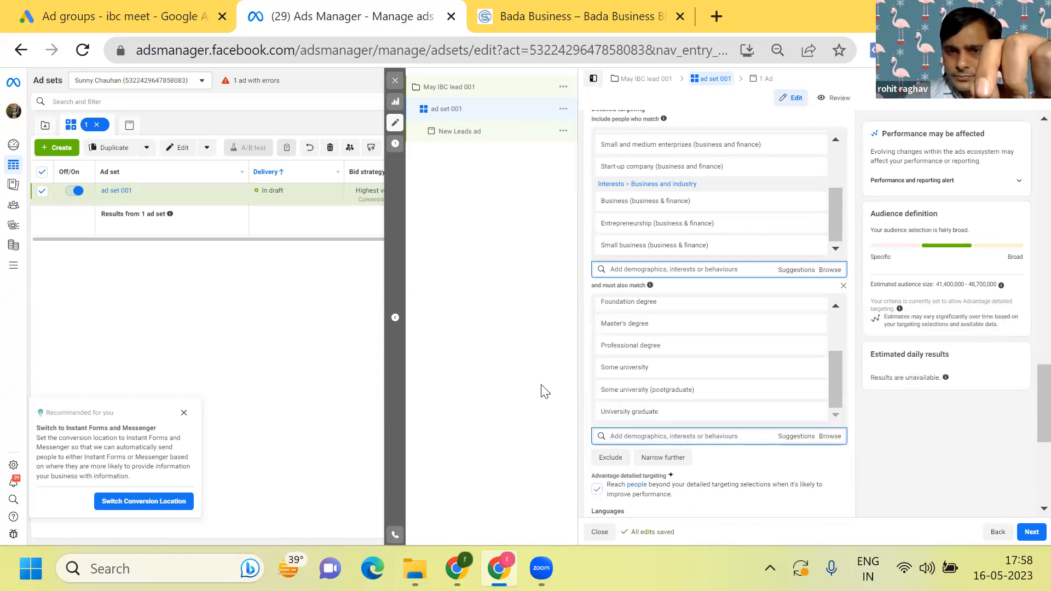
# - Narrow the audience further with a second must-also-match condition and browse the Behaviours categories for it
pyautogui.scroll(-1, 541, 385)
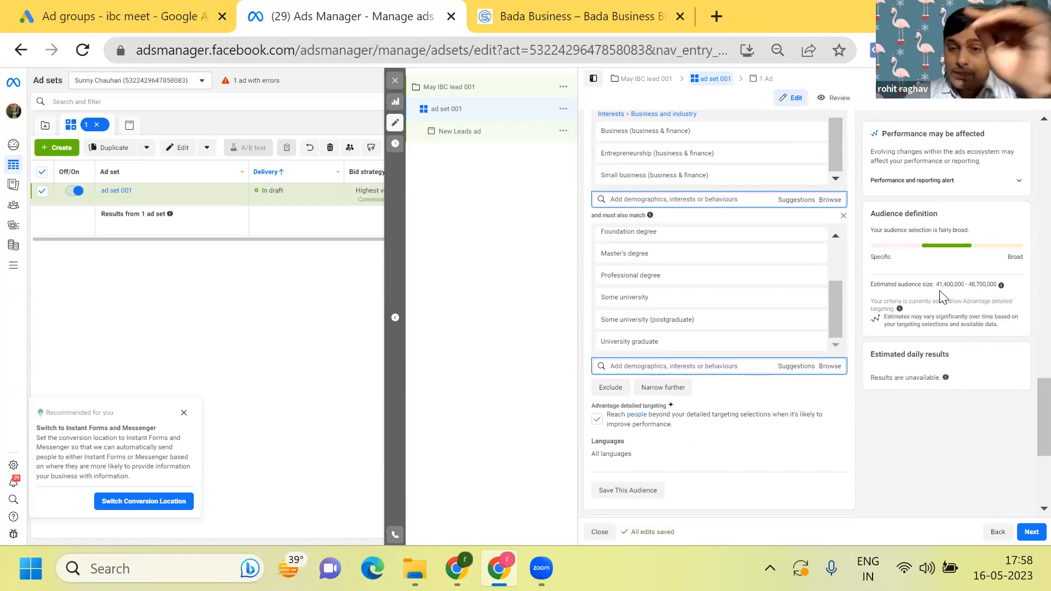
pyautogui.scroll(-2, 942, 295)
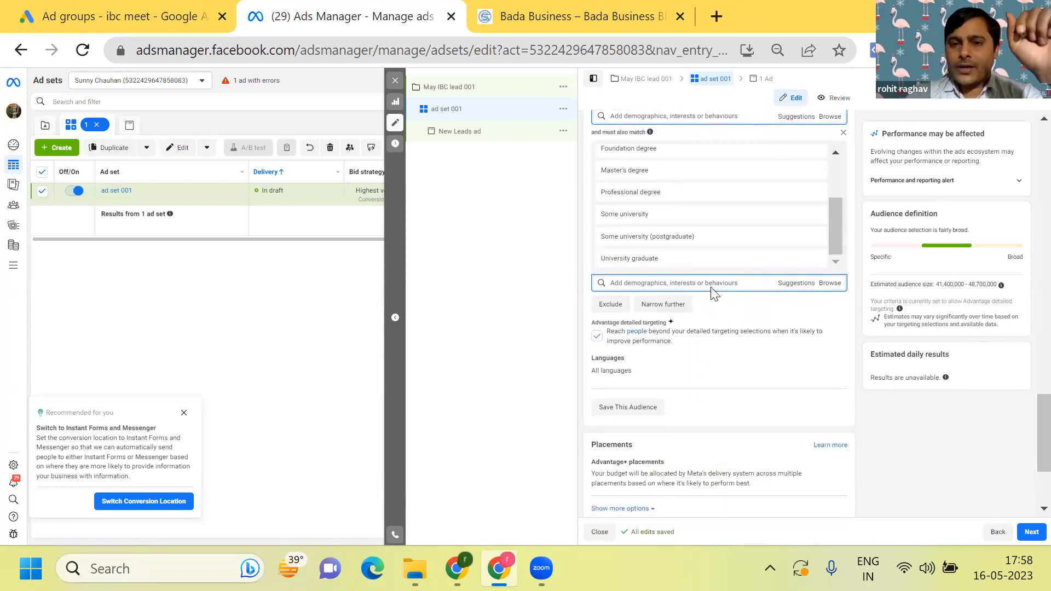
pyautogui.click(661, 307)
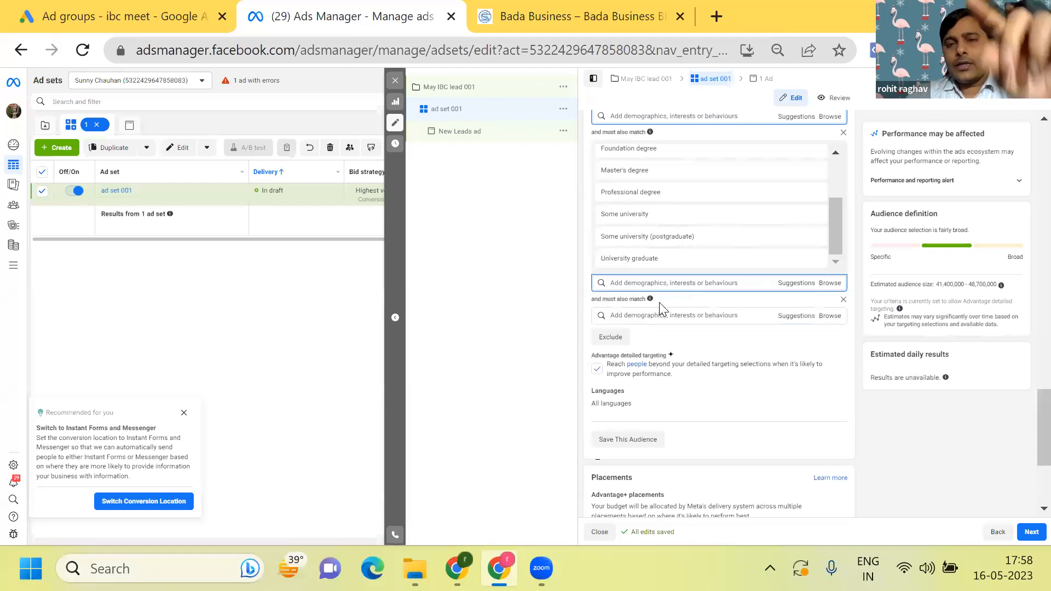
pyautogui.scroll(5, 659, 302)
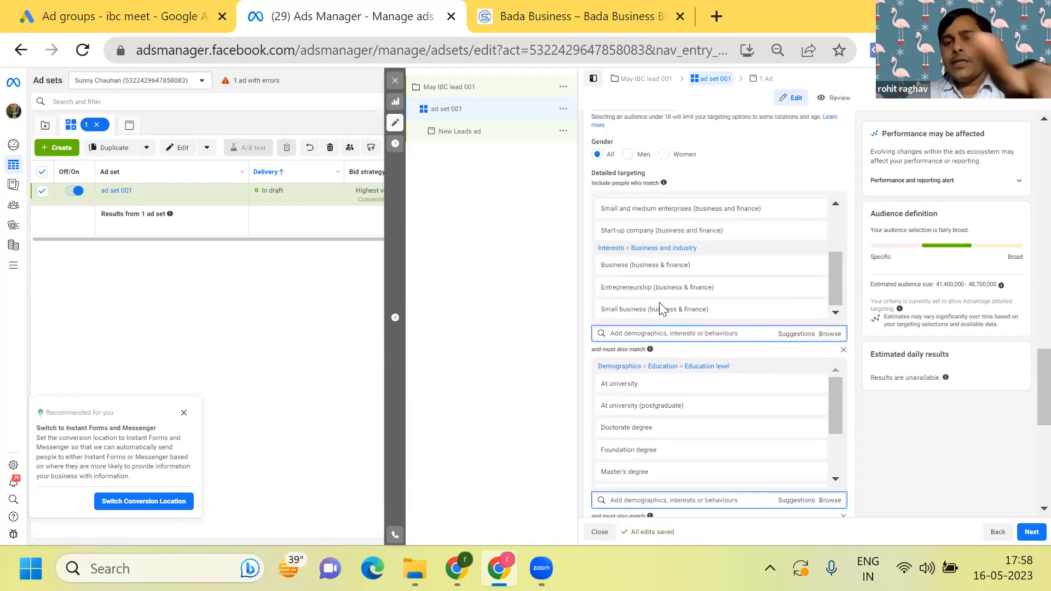
pyautogui.scroll(-4, 659, 302)
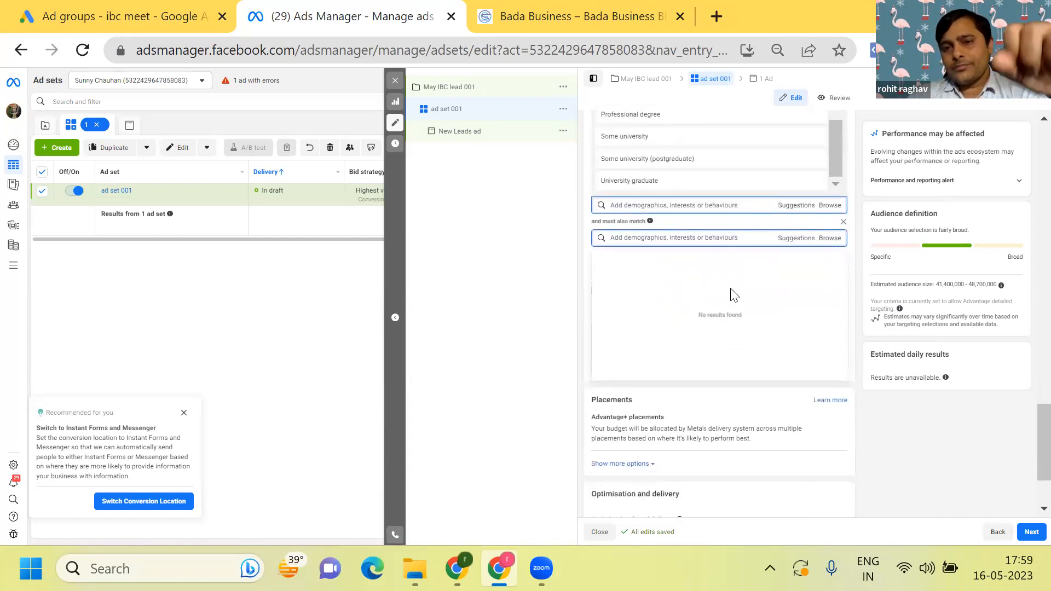
pyautogui.click(515, 340)
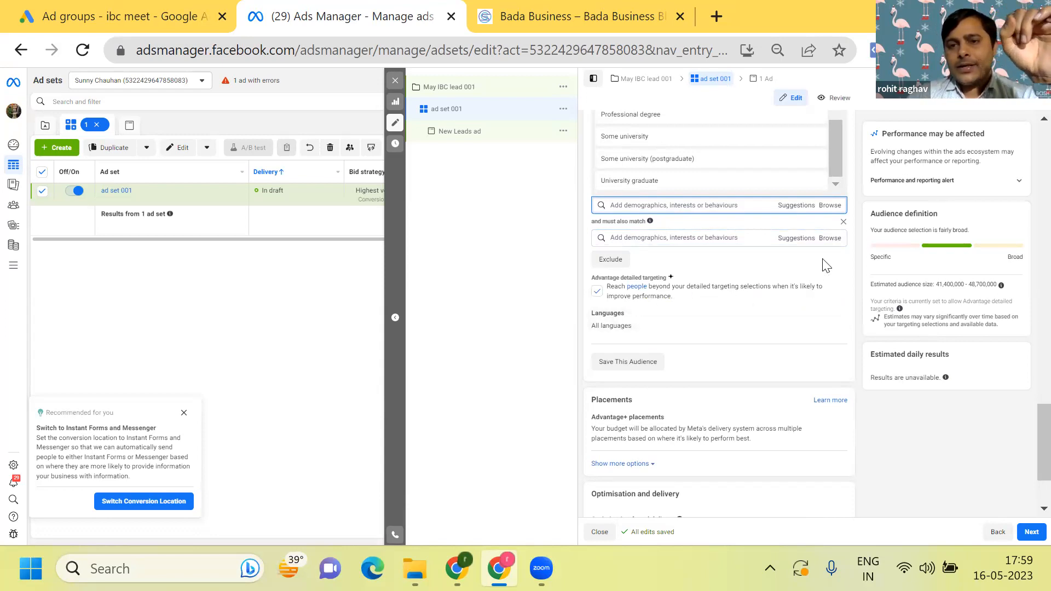
pyautogui.click(831, 240)
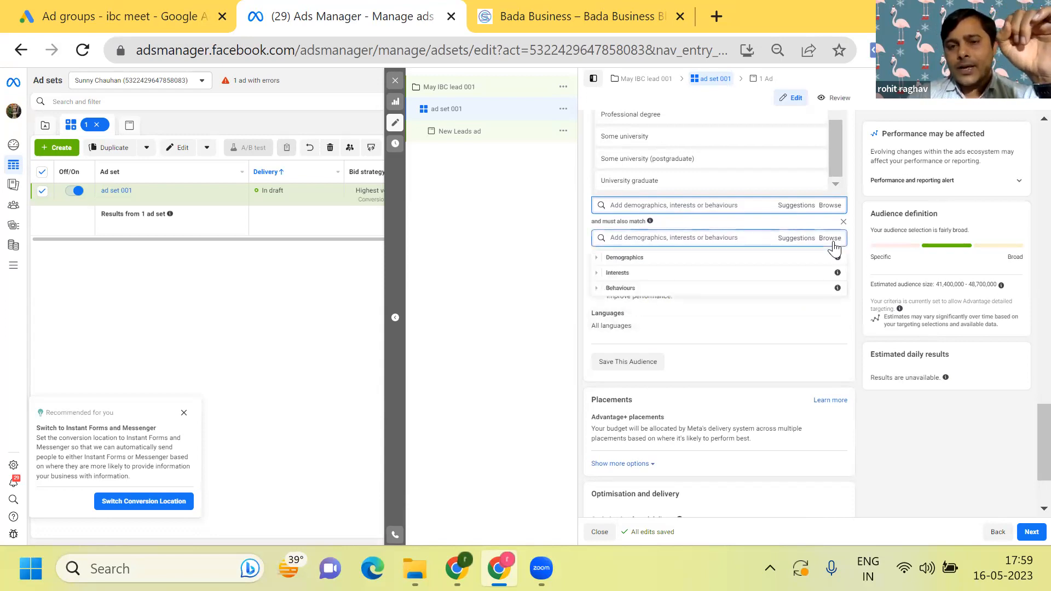
pyautogui.click(777, 287)
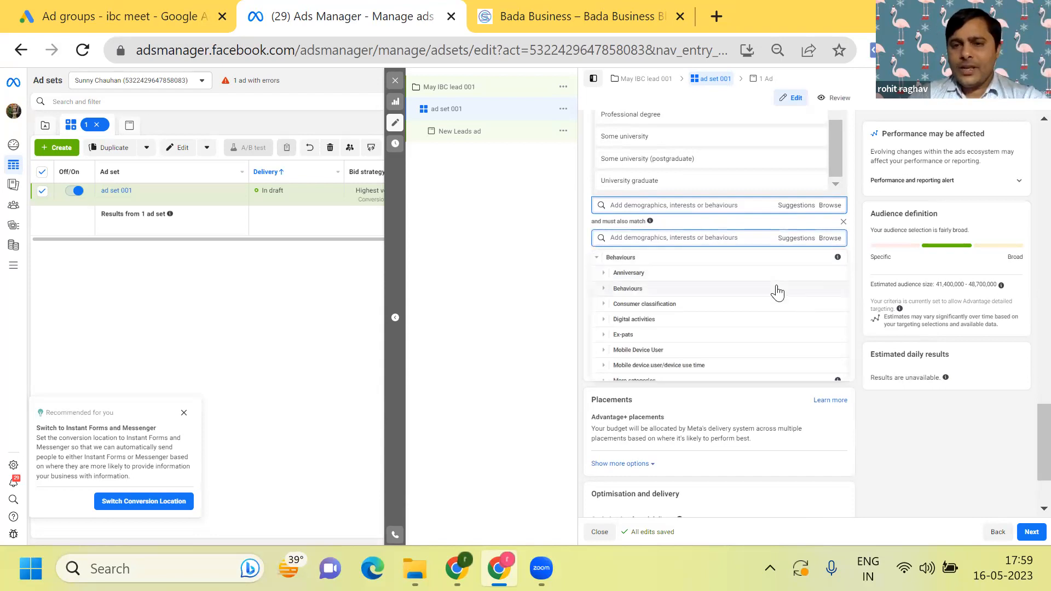
pyautogui.scroll(-1, 777, 293)
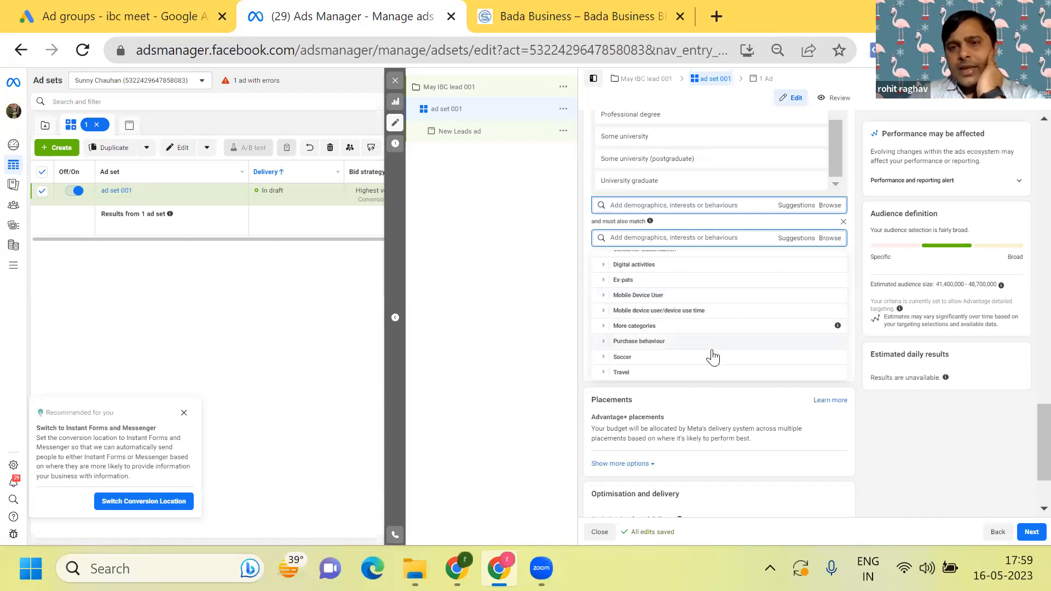
# - Add the interests Mukesh Ambani, Bill Gates, Warren Buffett, Steve Jobs and Elon Musk to the second must-also-match condition
pyautogui.click(666, 239)
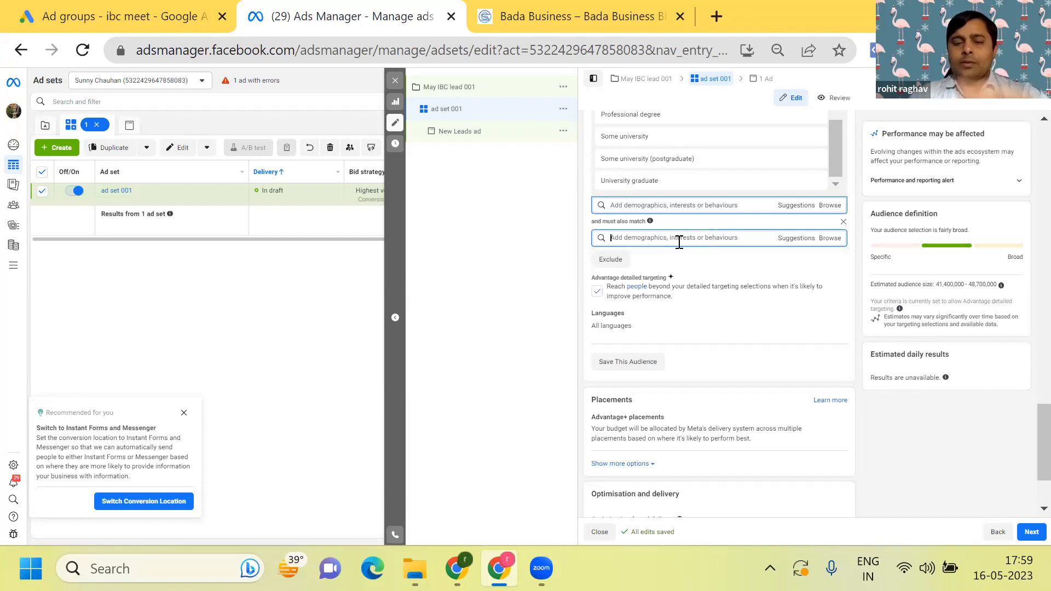
pyautogui.write('n')
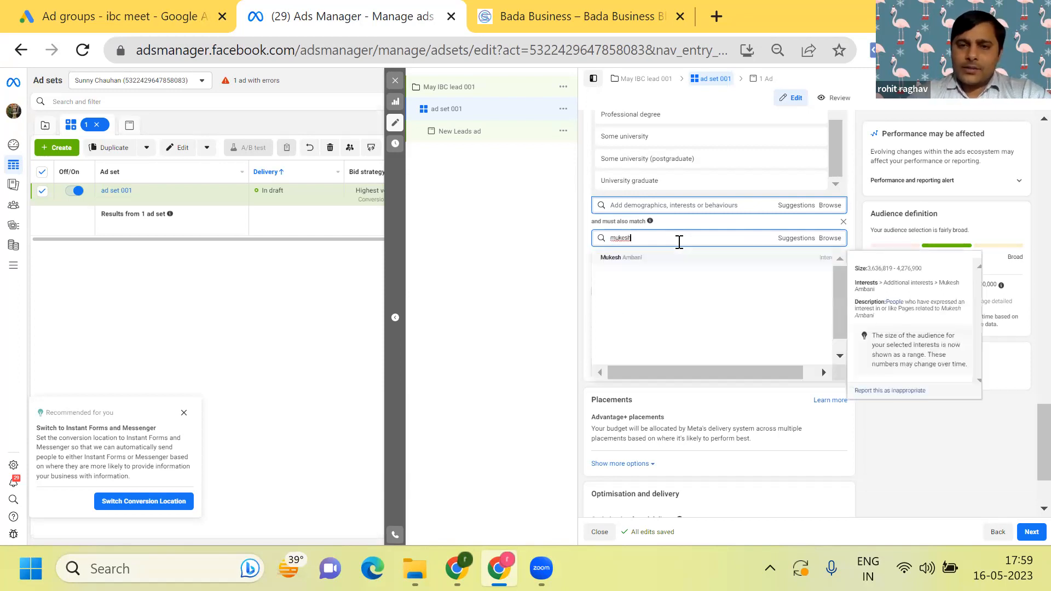
pyautogui.click(677, 255)
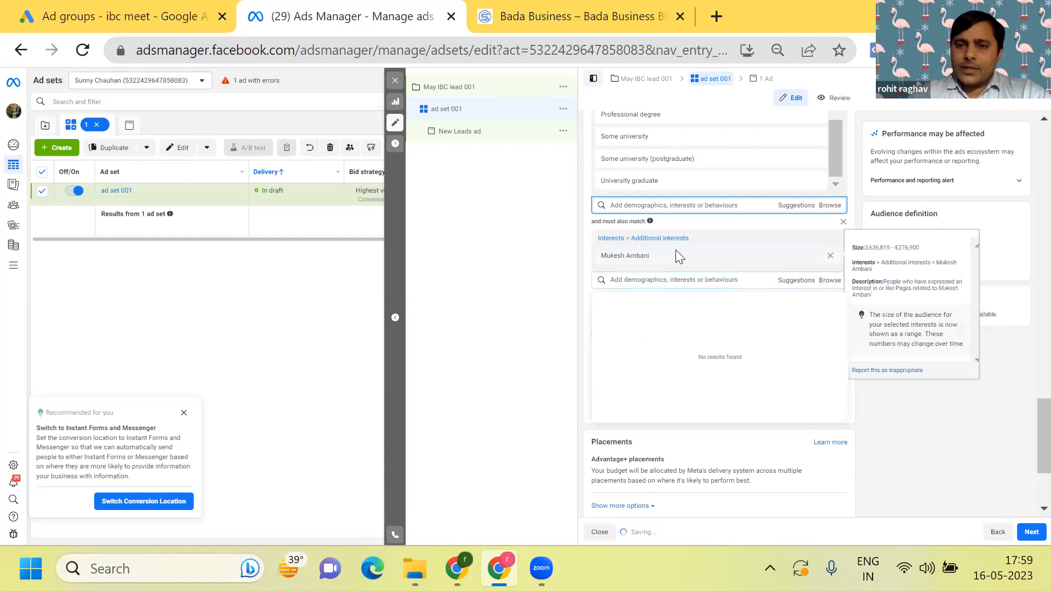
pyautogui.click(787, 282)
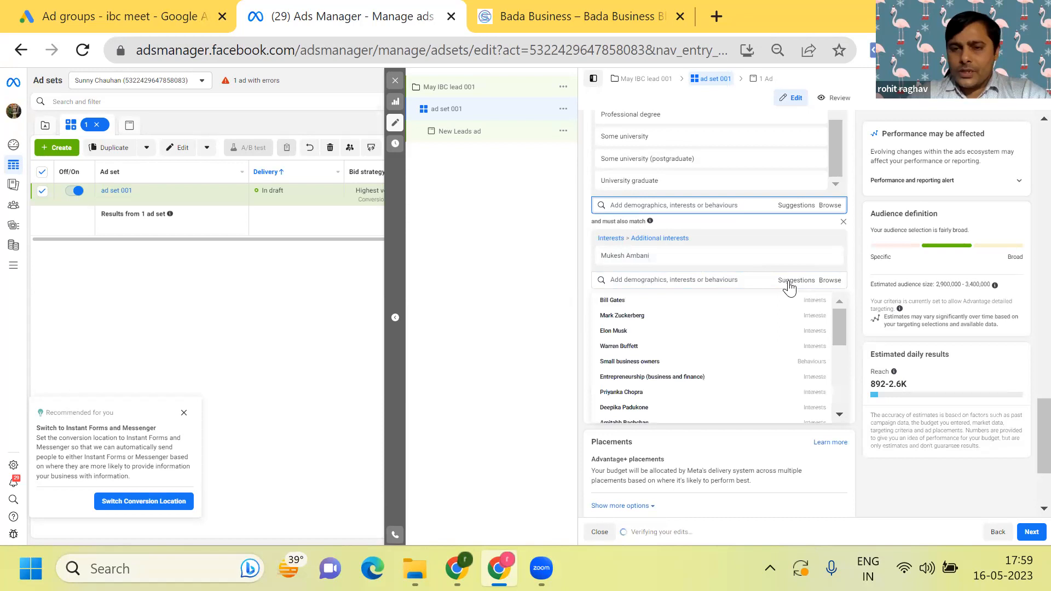
pyautogui.click(761, 301)
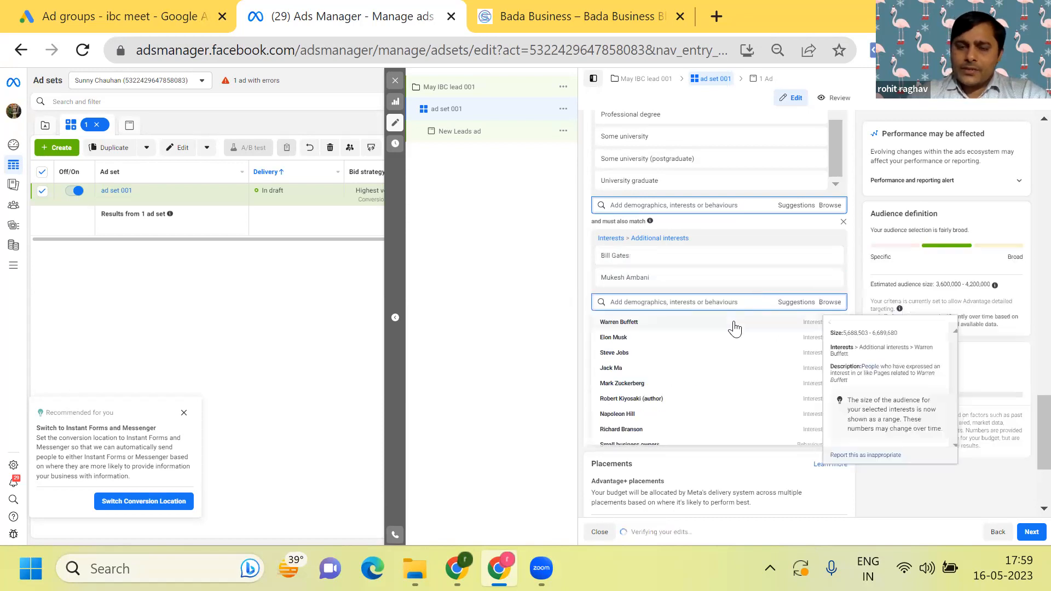
pyautogui.click(738, 323)
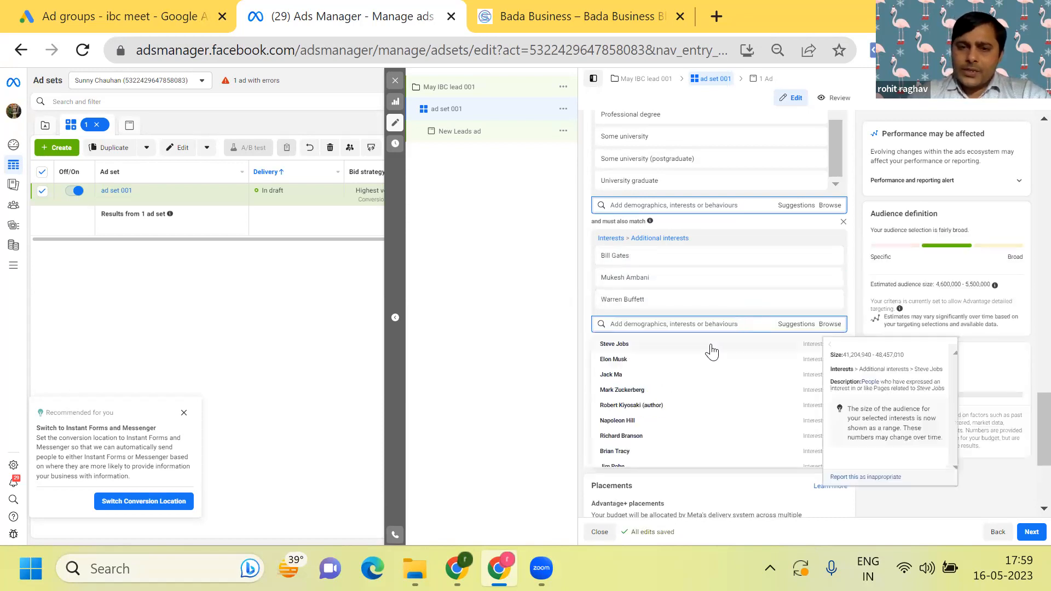
pyautogui.click(712, 346)
pyautogui.click(691, 371)
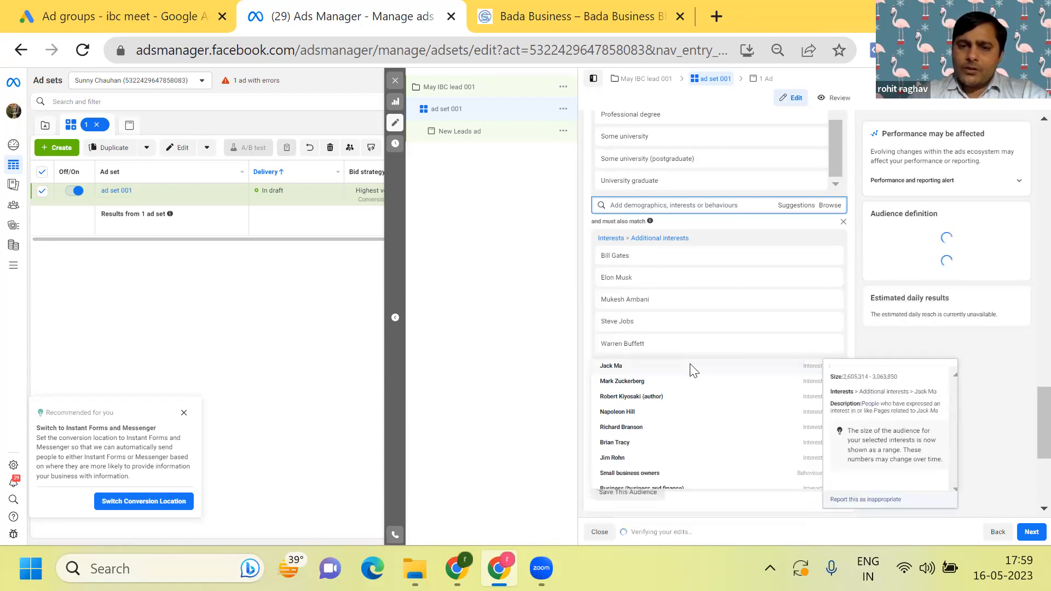
# - Add the interests Jack Ma, Mark Zuckerberg, Robert Kiyosaki (author), Napoleon Hill, John C. Maxwell, Brian Tracy, Jim Rohn and Zig Ziglar to the same condition
pyautogui.click(669, 396)
pyautogui.click(670, 395)
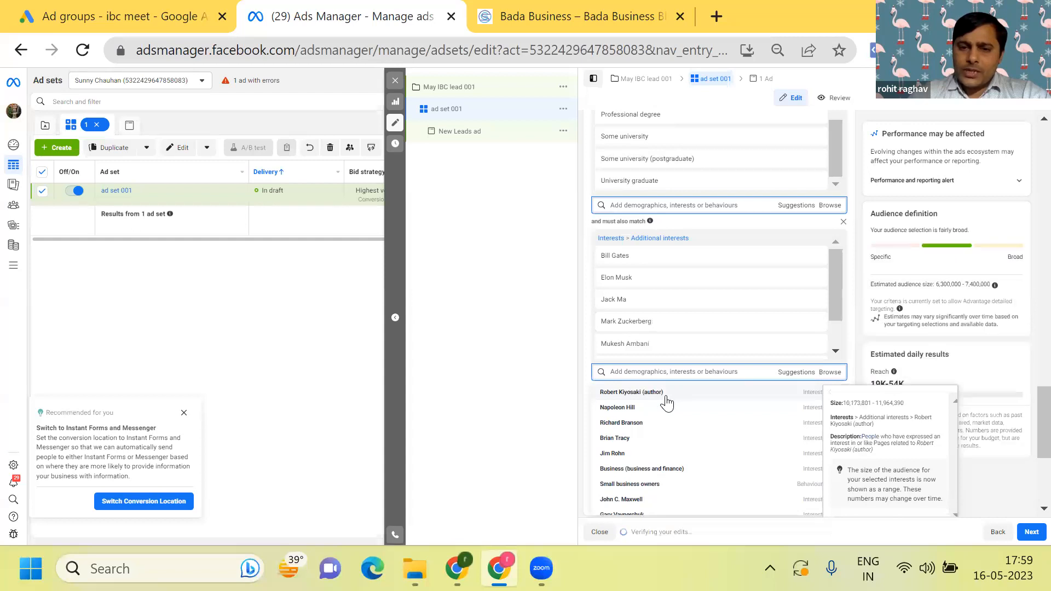
pyautogui.click(667, 399)
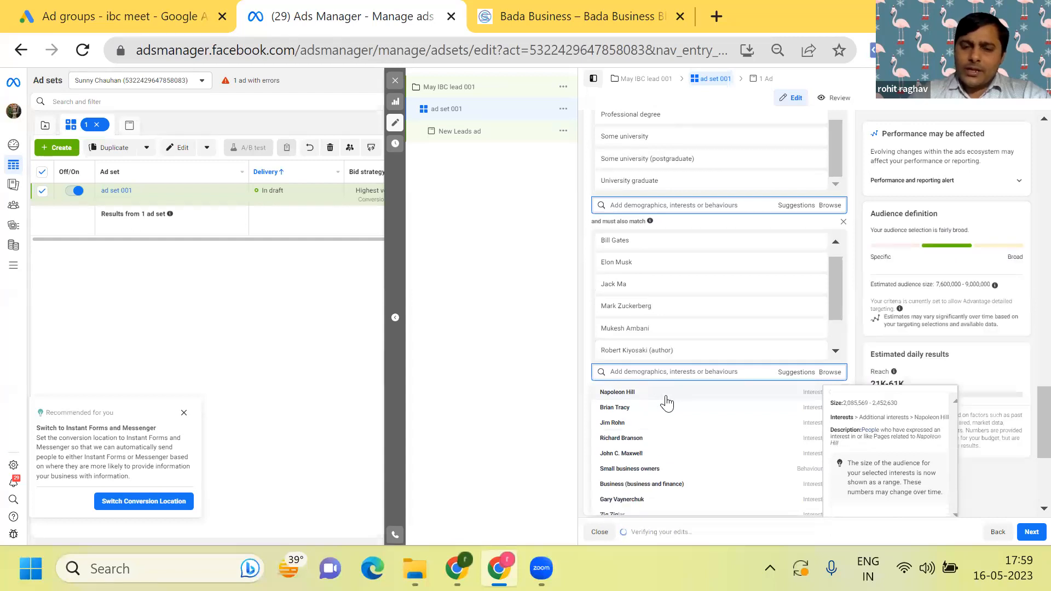
pyautogui.click(666, 399)
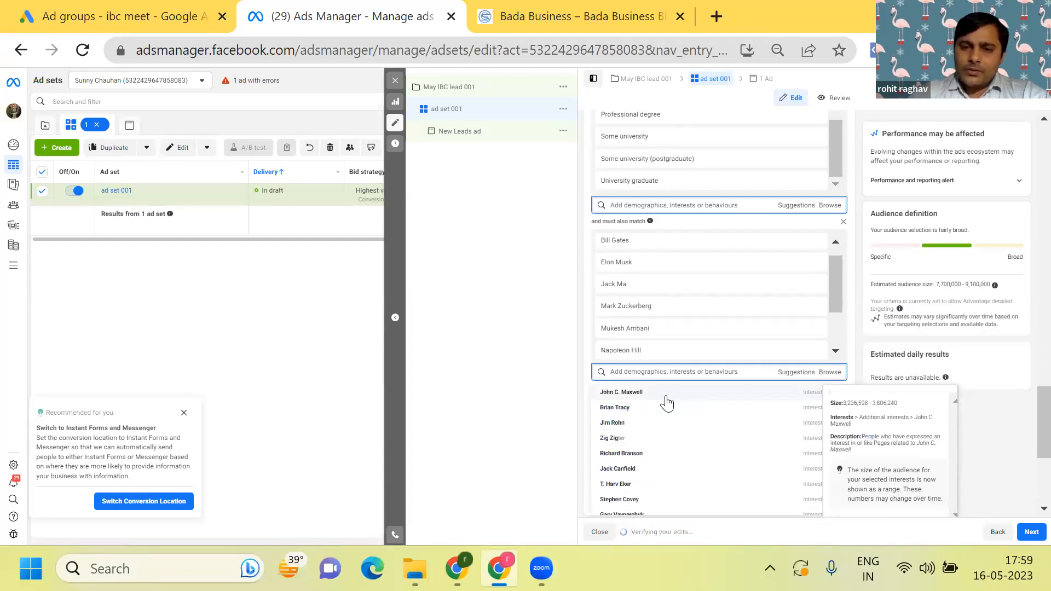
pyautogui.click(666, 399)
pyautogui.click(666, 399)
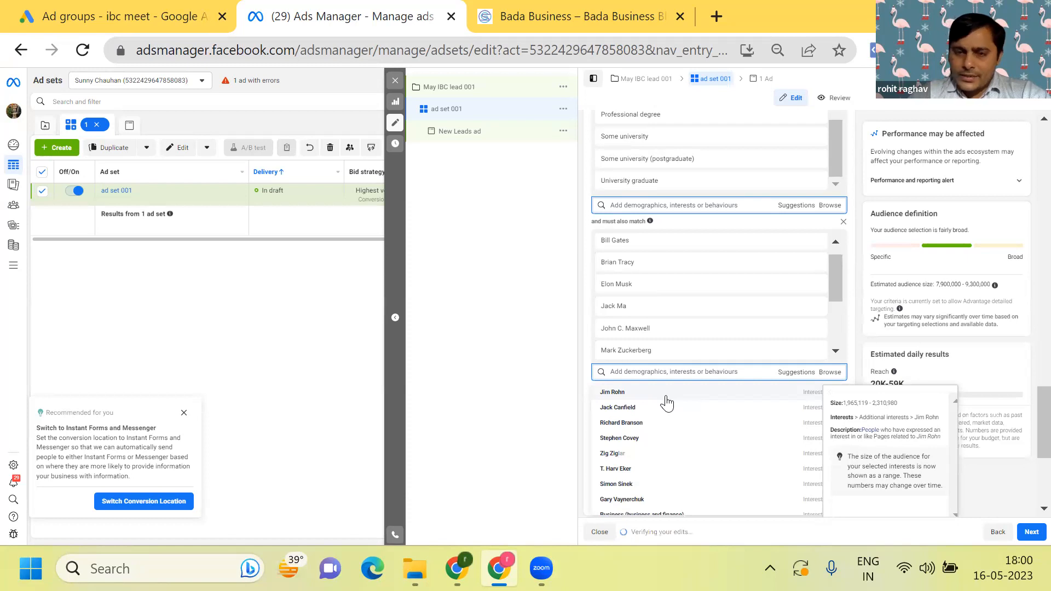
pyautogui.click(666, 398)
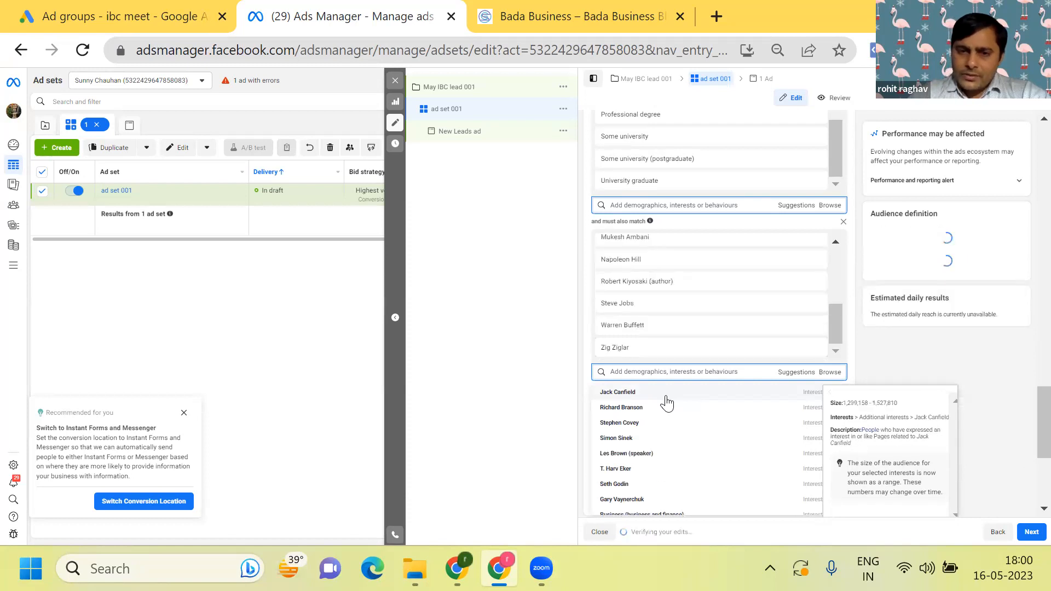
# - Add the interests Jack Canfield, Stephen Covey, Simon Sinek, Seth Godin, Gary Vaynerchuk, Brendon Burchard, Lewis Howes and Marie Forleo to the same condition
pyautogui.click(666, 397)
pyautogui.click(666, 398)
pyautogui.click(665, 398)
pyautogui.click(666, 397)
pyautogui.click(666, 398)
pyautogui.click(666, 398)
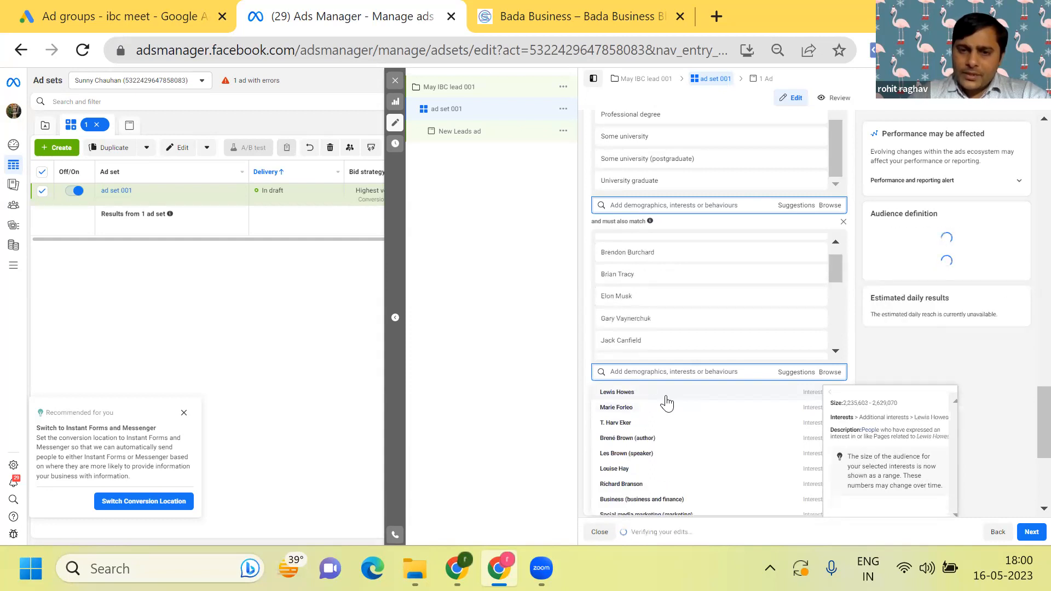
pyautogui.click(666, 397)
pyautogui.click(666, 398)
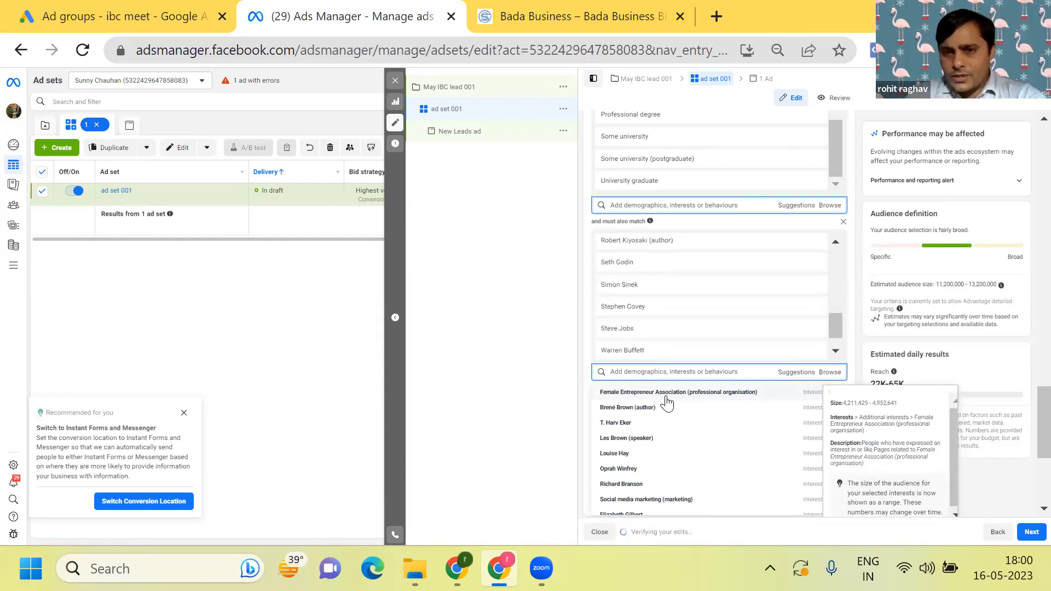
pyautogui.scroll(-1, 667, 404)
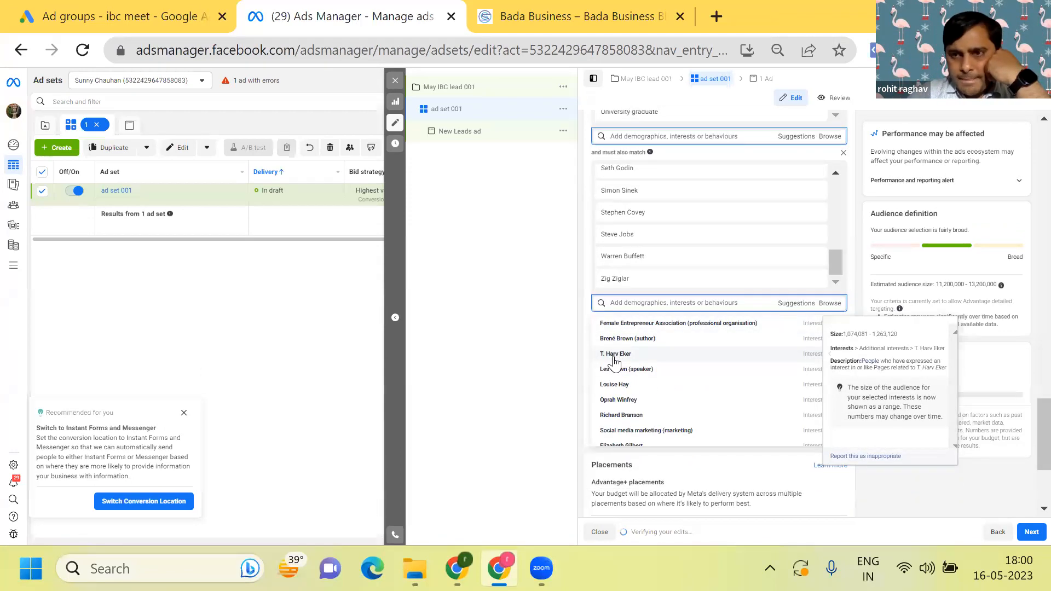
pyautogui.click(527, 375)
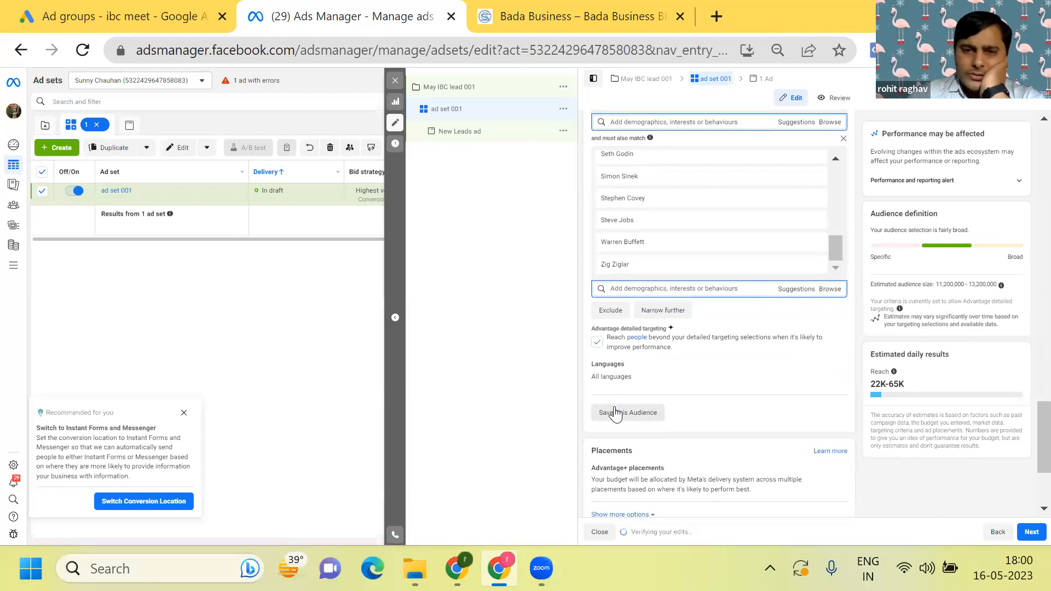
# - Save the targeting as a reusable audience, appending "Rich Goal" to the suggested audience name
pyautogui.click(615, 410)
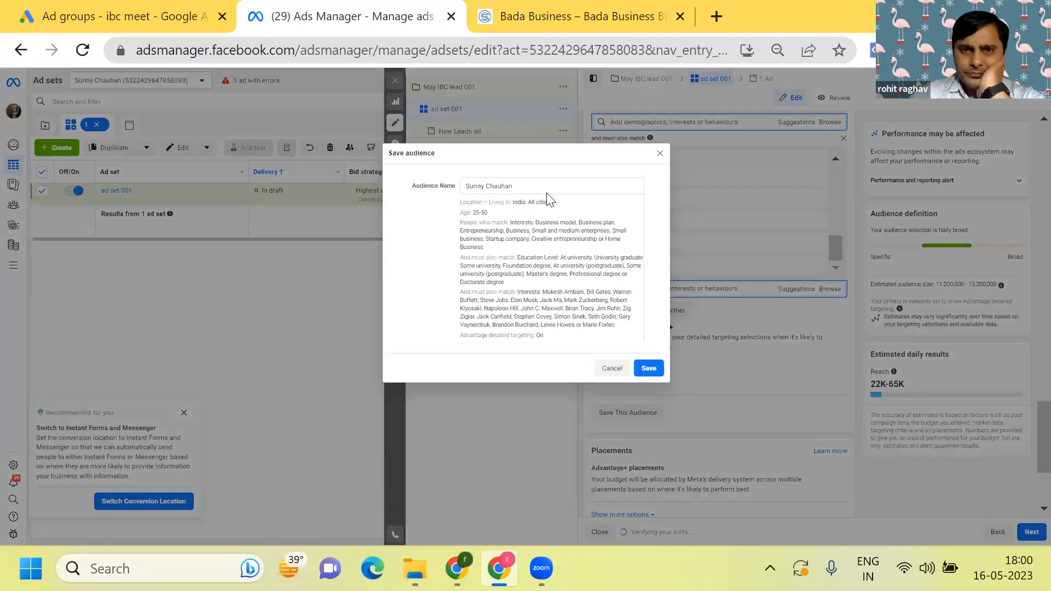
pyautogui.click(521, 188)
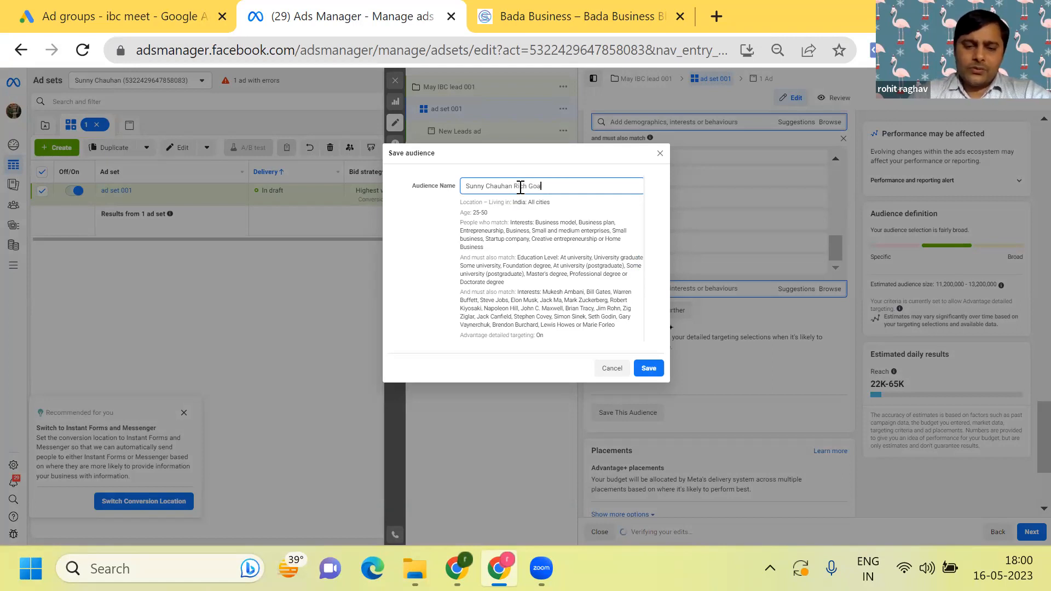
pyautogui.click(649, 370)
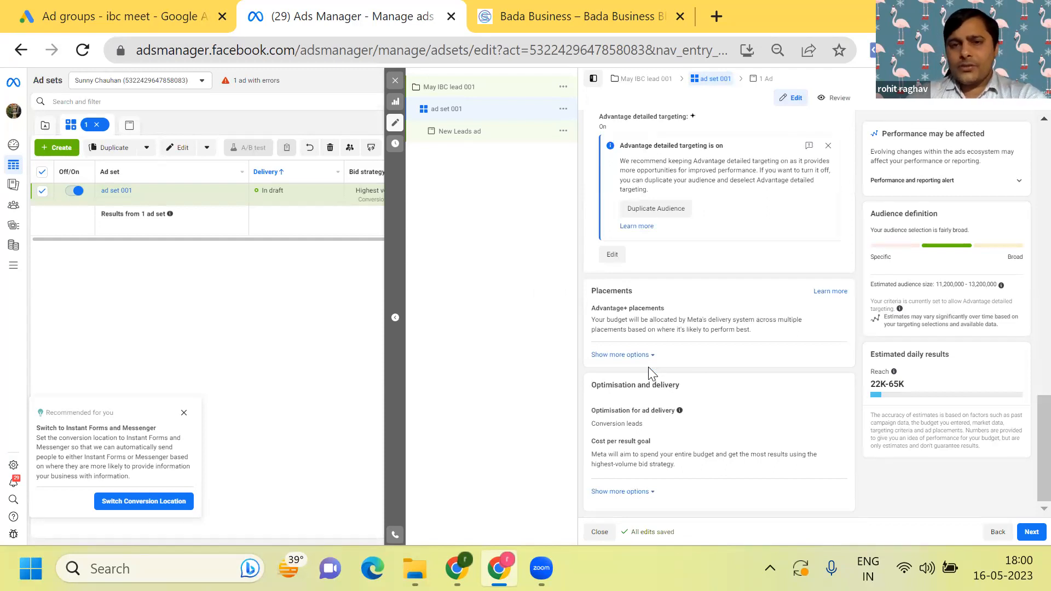
# - Check the list of saved audiences and review the selected audience's targeting summary
pyautogui.scroll(10, 648, 368)
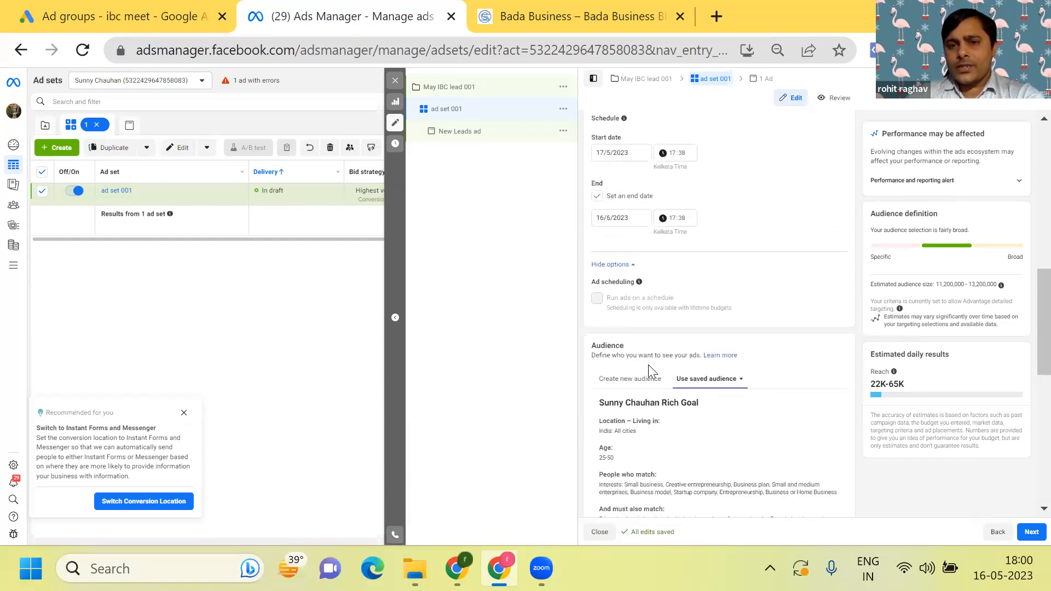
pyautogui.click(741, 385)
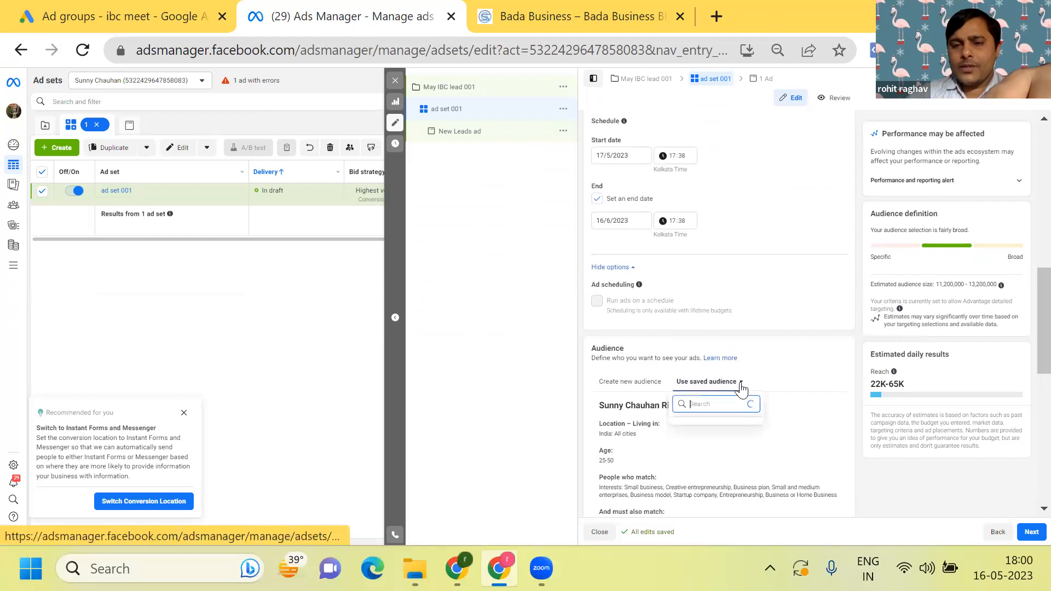
pyautogui.scroll(-3, 742, 387)
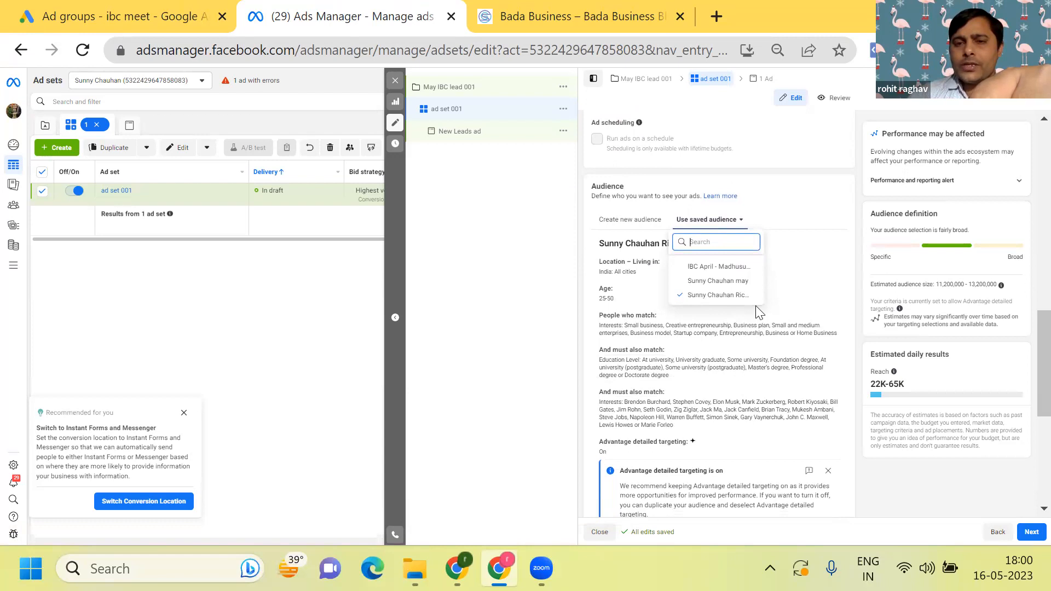
pyautogui.click(793, 292)
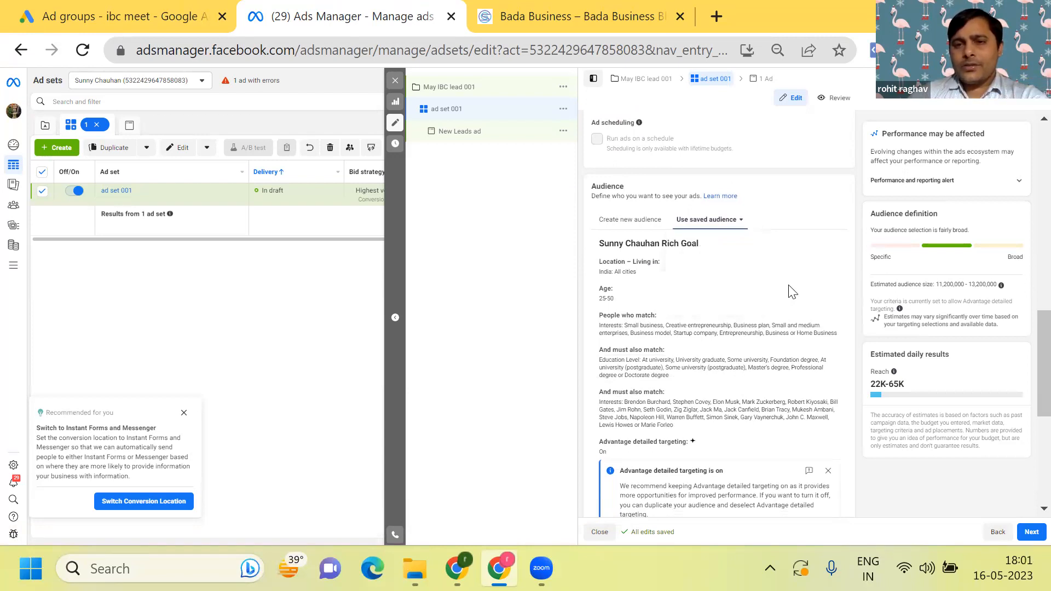
# - Expand the additional placement options and review the brand safety and suitability settings
pyautogui.scroll(-6, 792, 292)
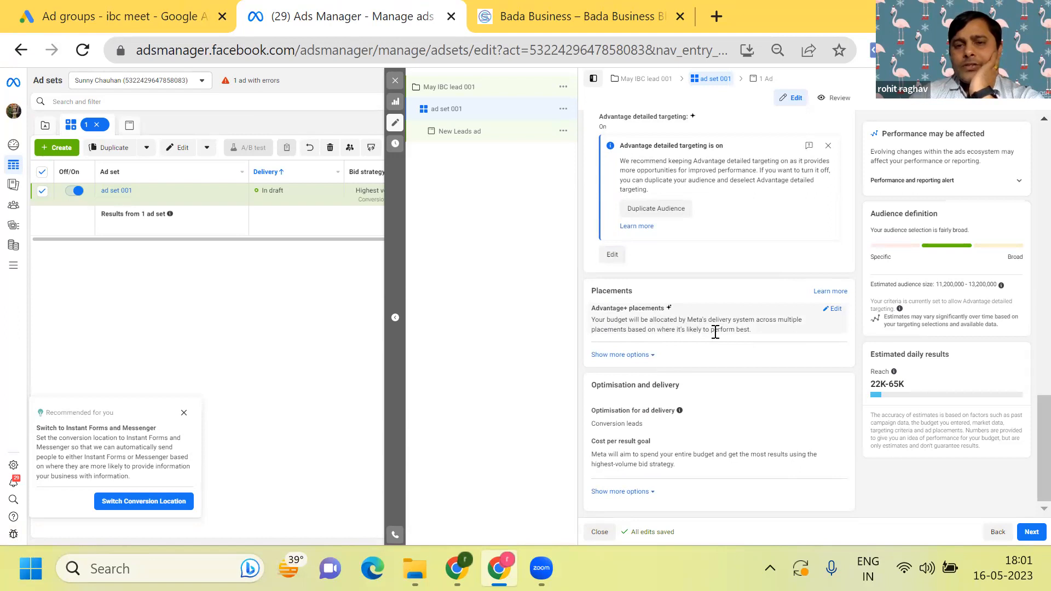
pyautogui.click(629, 362)
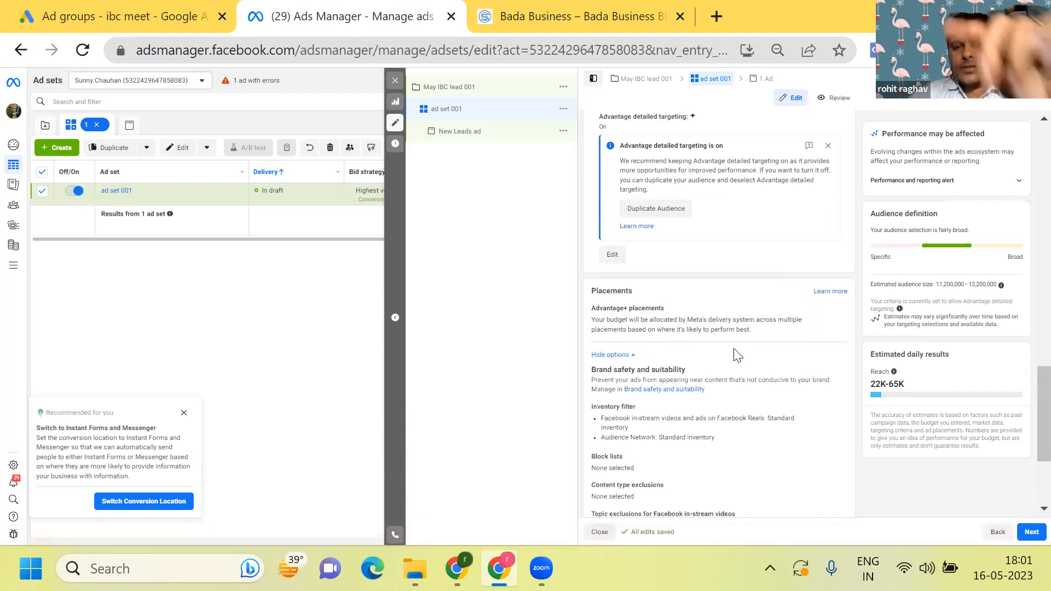
pyautogui.scroll(-1, 737, 356)
pyautogui.scroll(-1, 736, 356)
pyautogui.scroll(1, 733, 354)
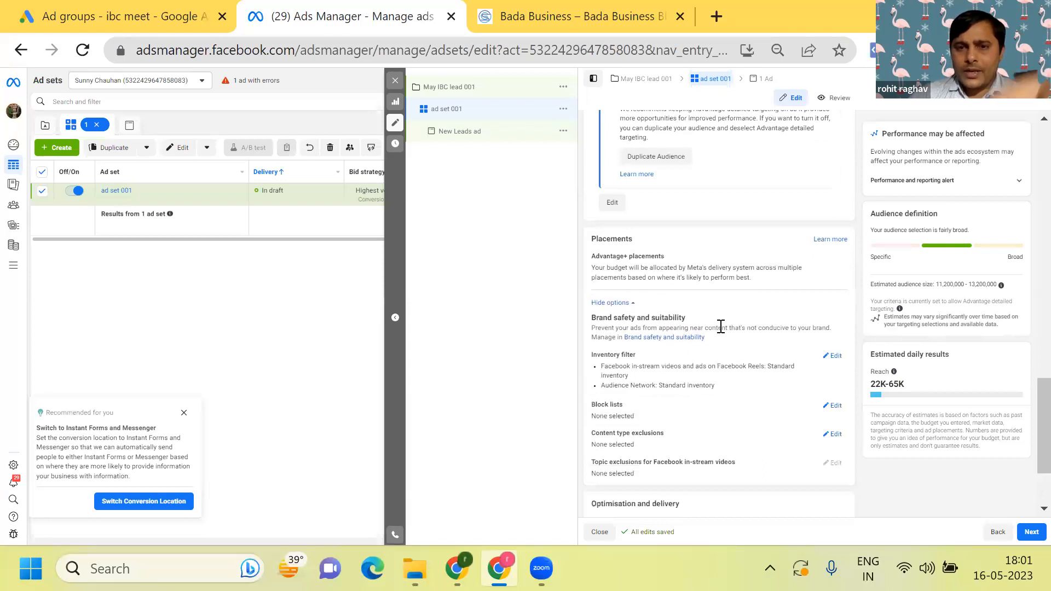
pyautogui.scroll(1, 729, 321)
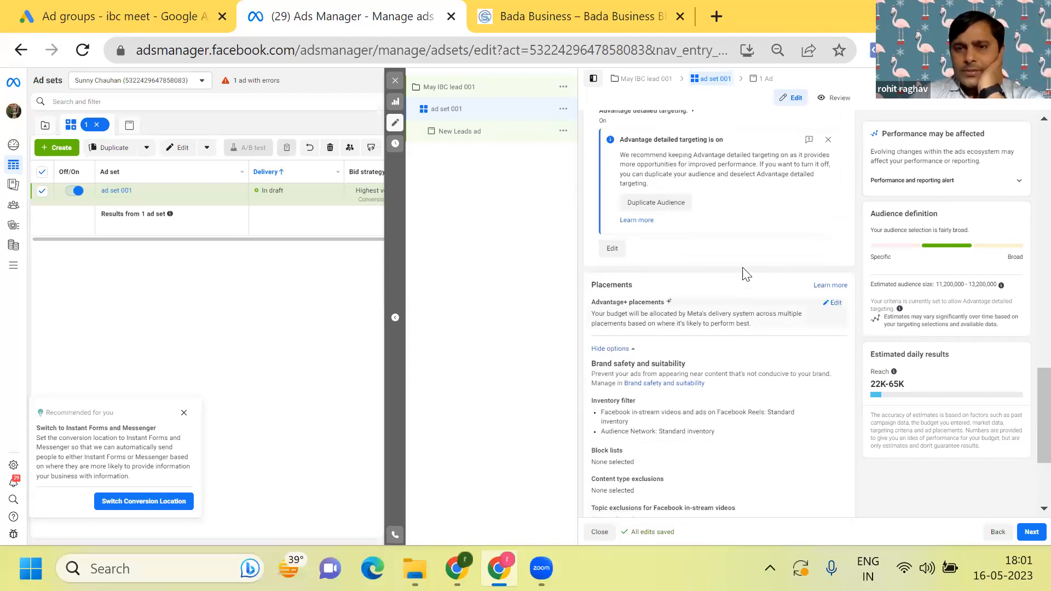
# - Try manual placements to examine the available platforms and placements, and return to Advantage+ placements
pyautogui.click(827, 305)
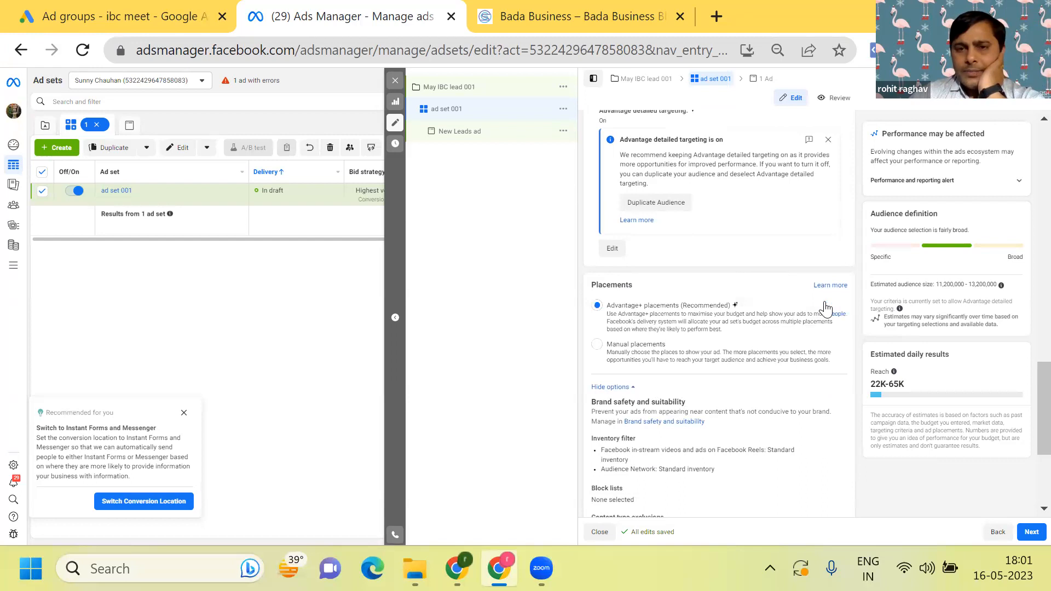
pyautogui.click(597, 345)
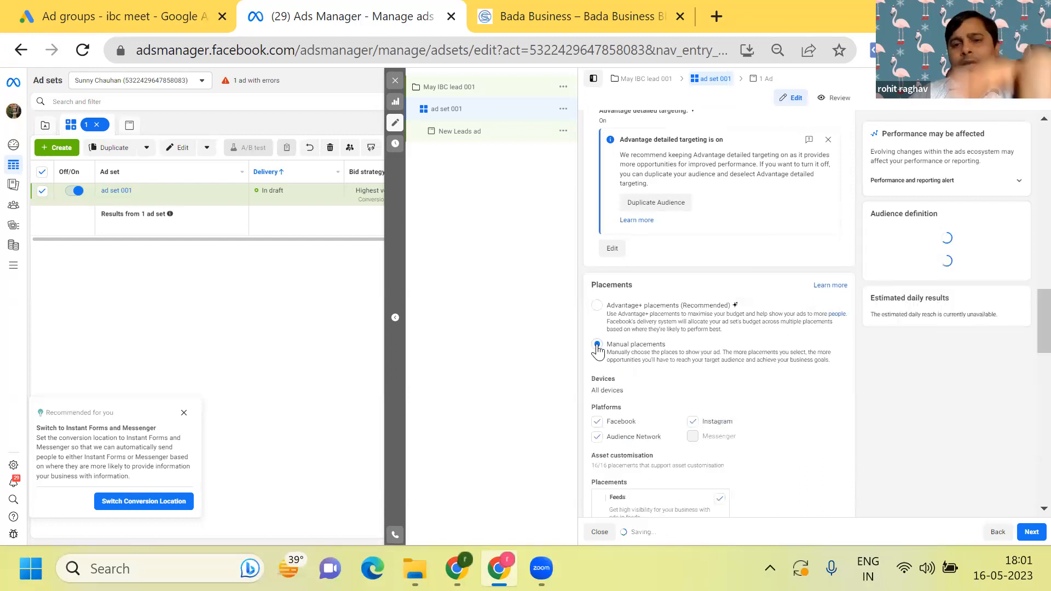
pyautogui.scroll(-2, 629, 328)
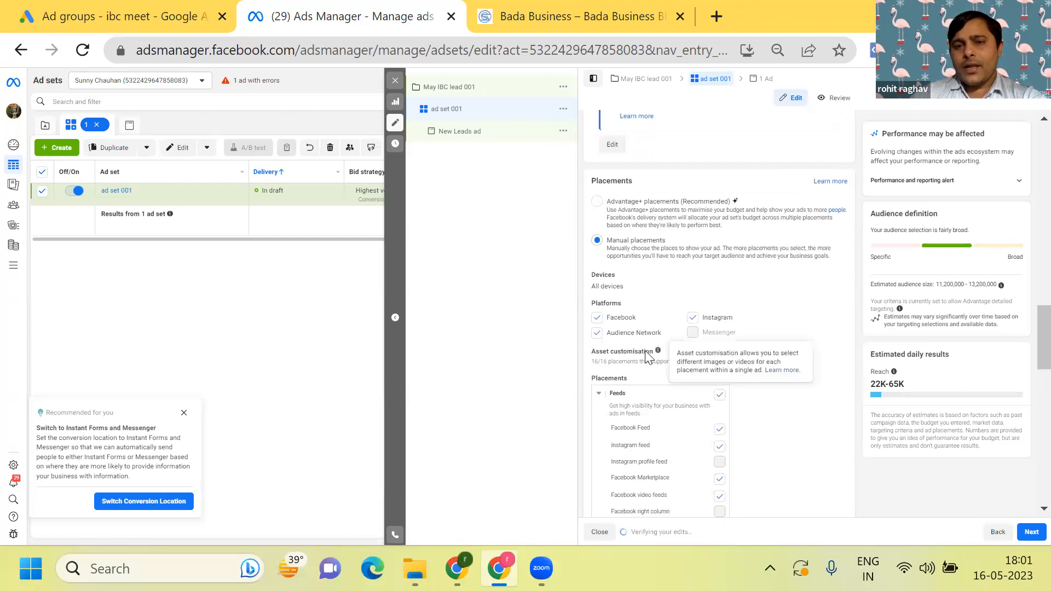
pyautogui.scroll(-3, 823, 346)
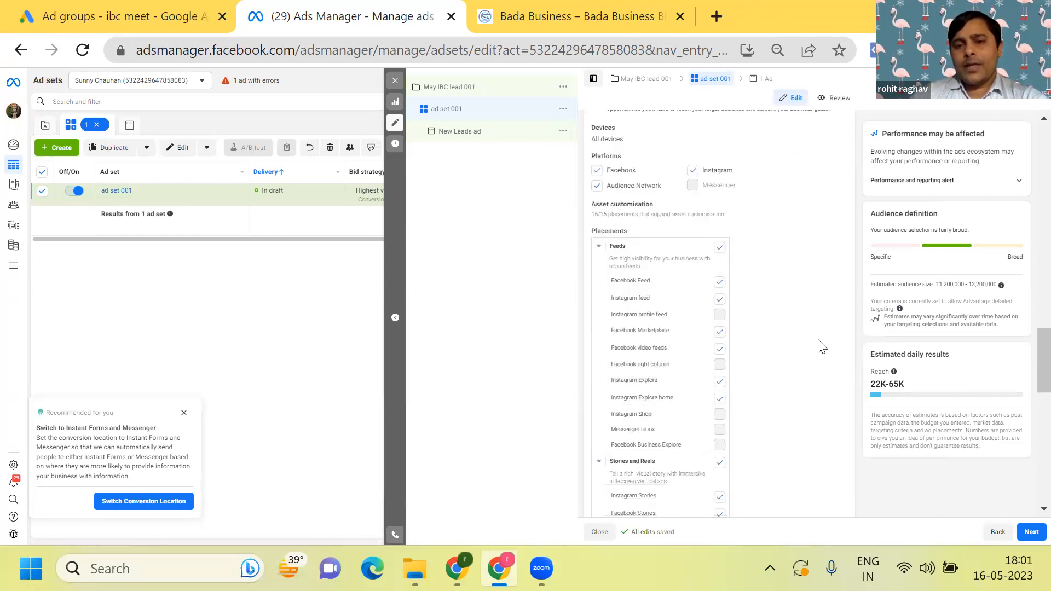
pyautogui.scroll(-7, 822, 346)
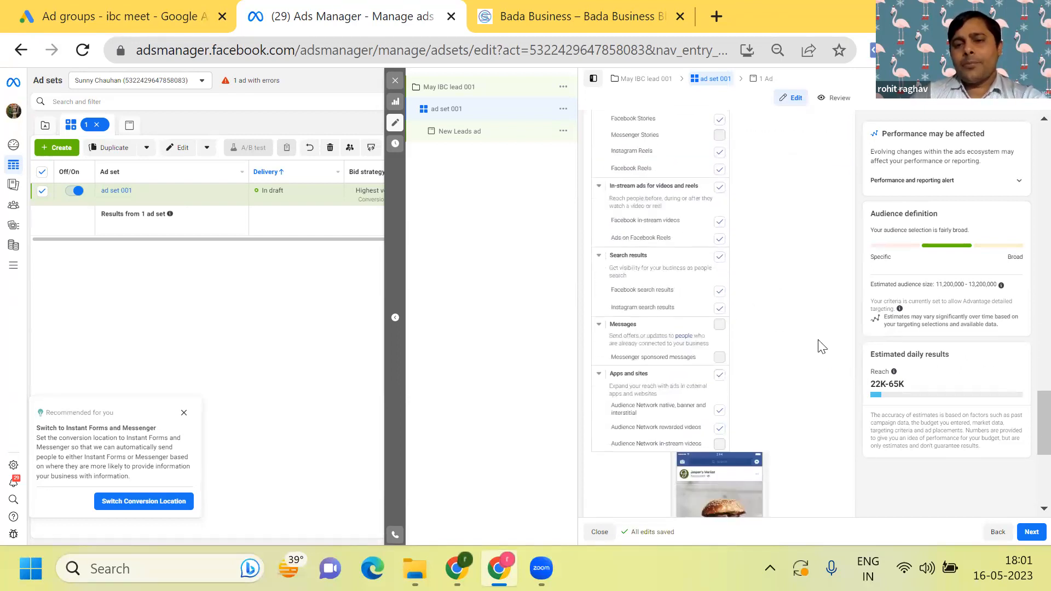
pyautogui.scroll(8, 823, 346)
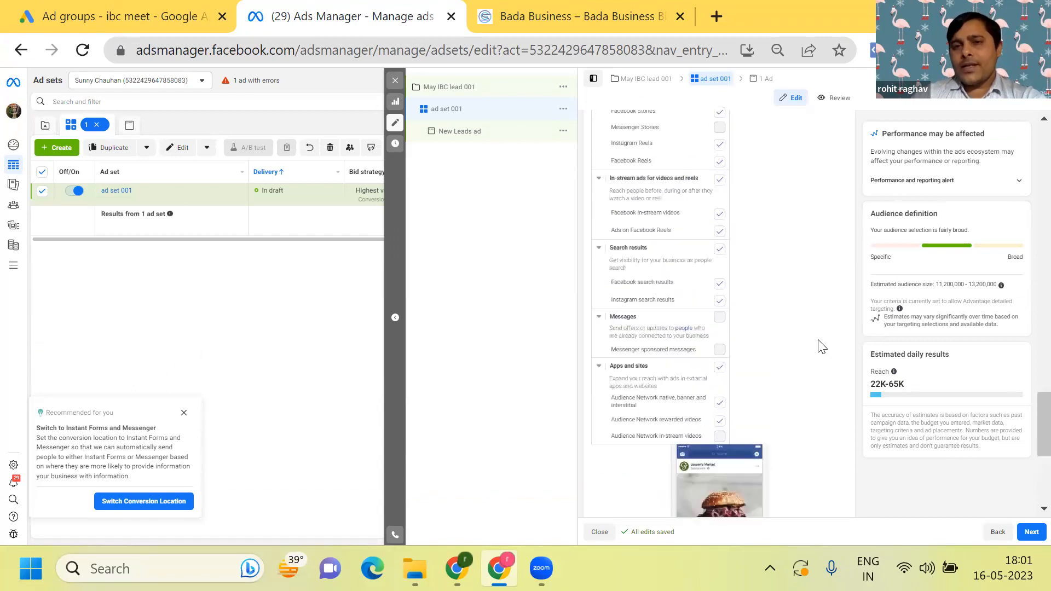
pyautogui.scroll(4, 822, 346)
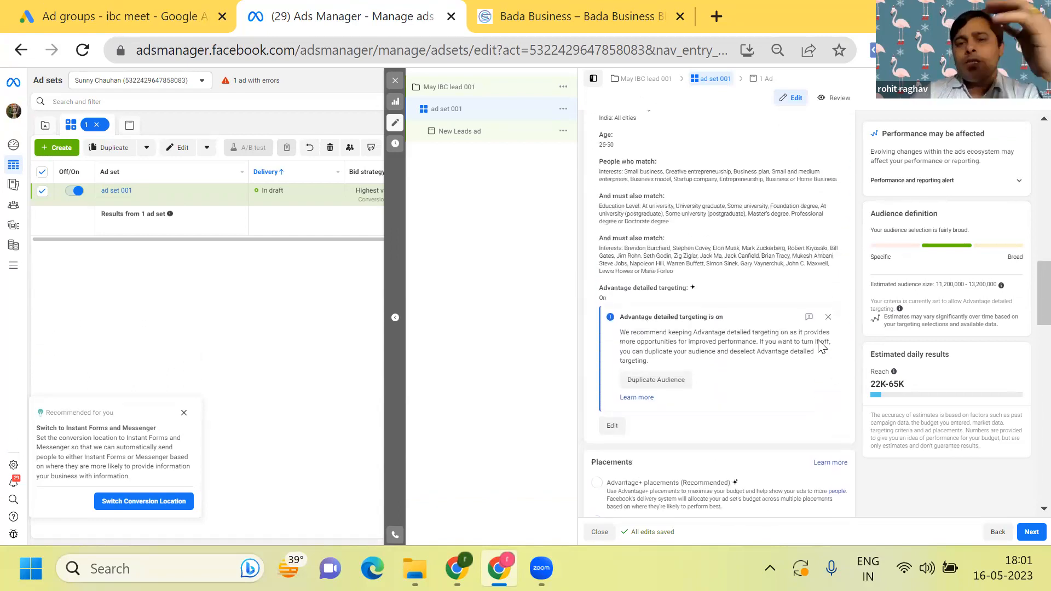
pyautogui.scroll(-4, 823, 346)
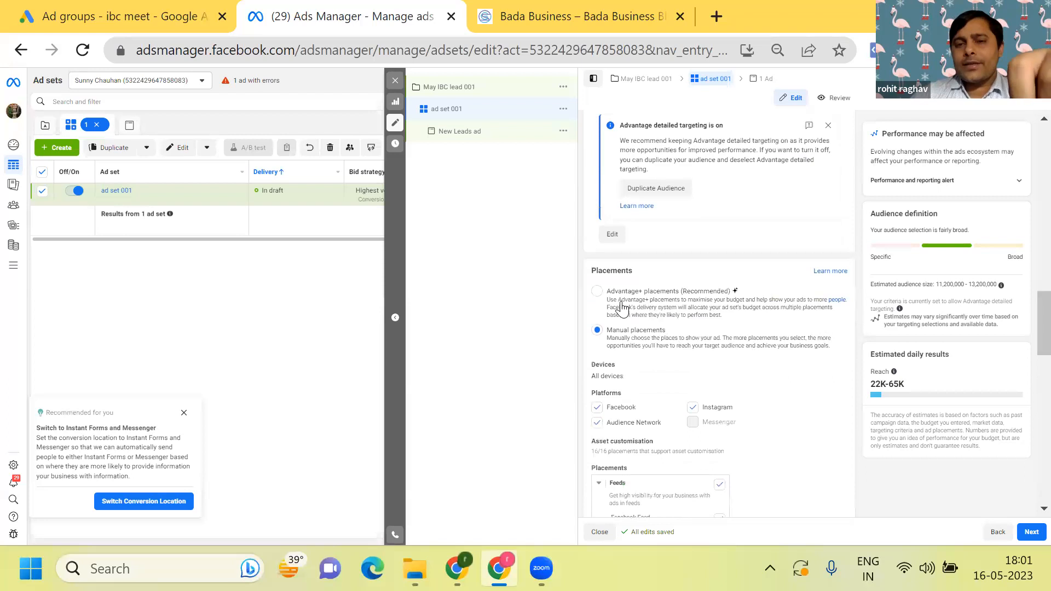
pyautogui.click(597, 292)
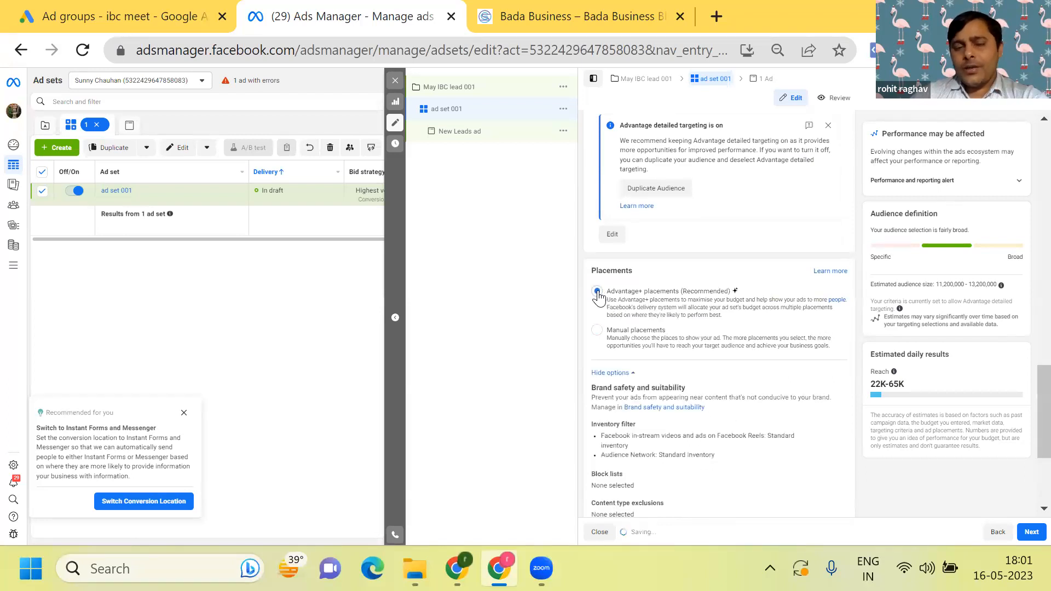
# - Expand the additional Optimisation and delivery options to review the charging and delivery type settings
pyautogui.scroll(-3, 599, 296)
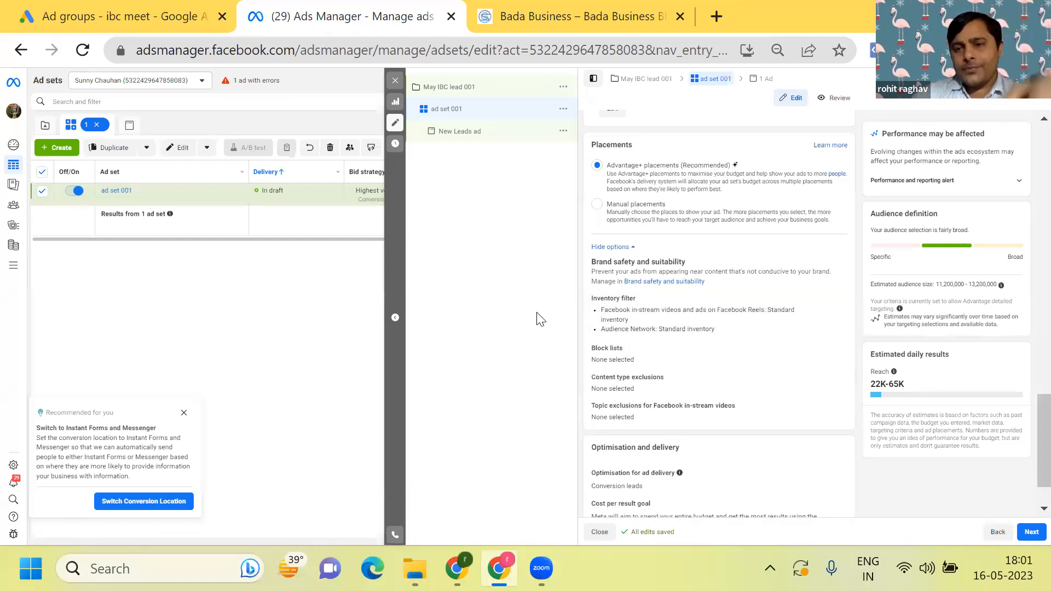
pyautogui.scroll(-1, 541, 319)
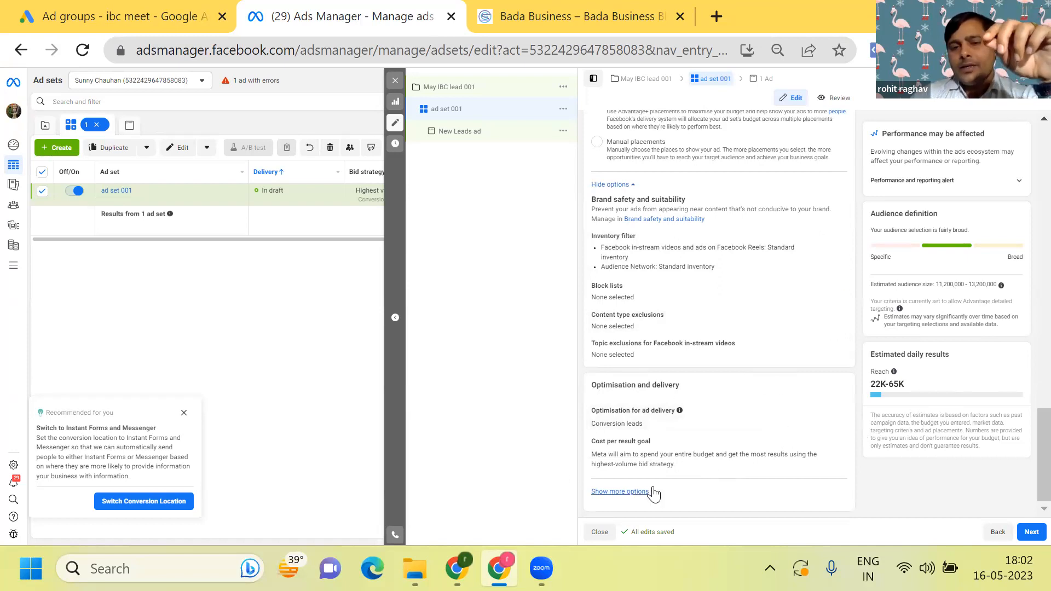
pyautogui.click(621, 492)
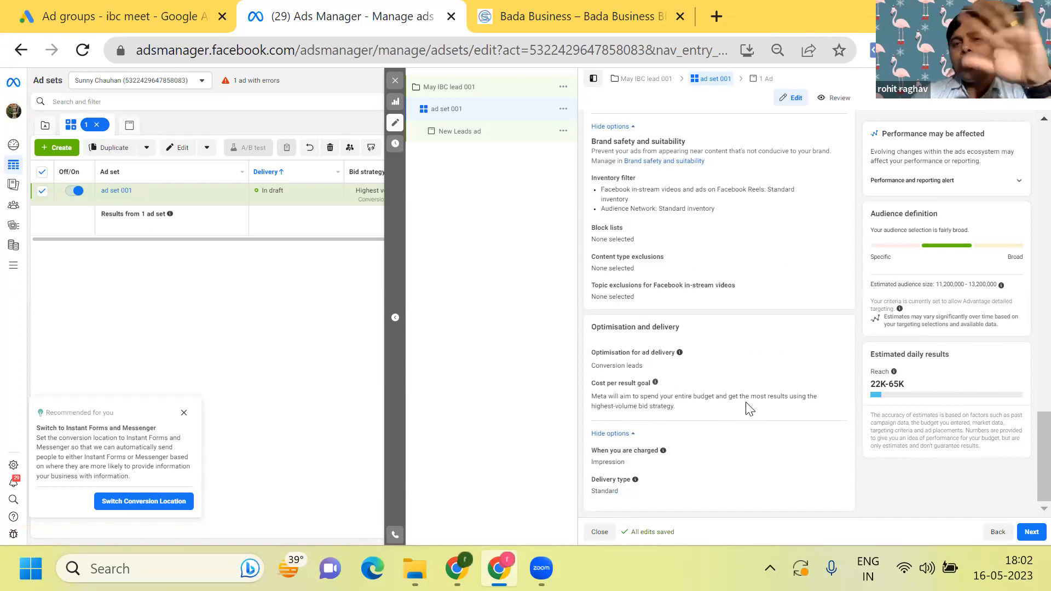
# - Proceed to the ad level and rename the ad as "ad 001"
pyautogui.click(1027, 527)
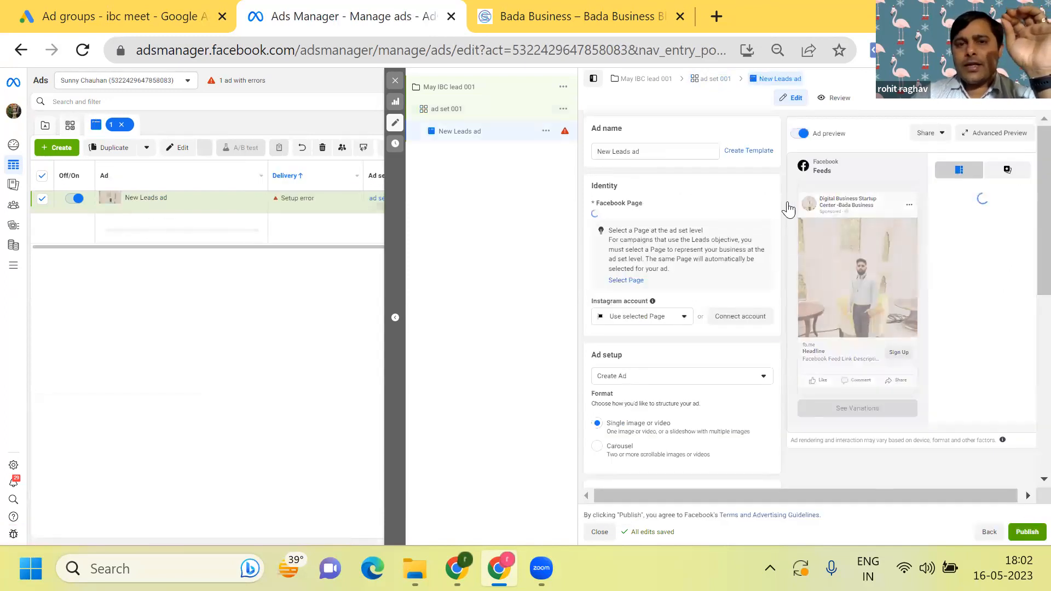
pyautogui.click(635, 151)
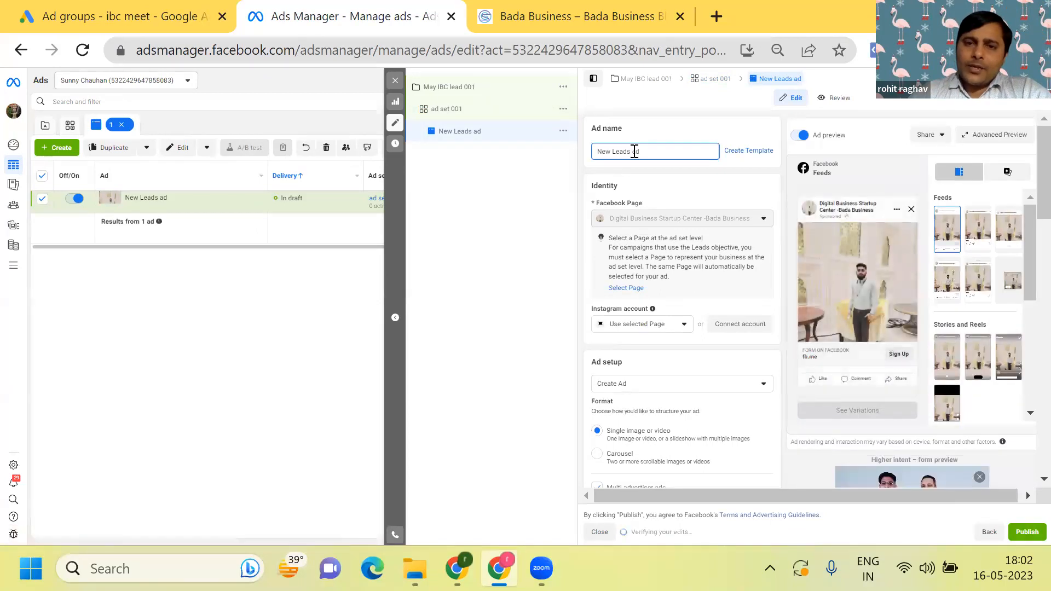
pyautogui.press('BackSpace')
pyautogui.press('BackSpace')
pyautogui.press('BackSpace')
pyautogui.press('BackSpace')
pyautogui.press('BackSpace')
pyautogui.press('BackSpace')
pyautogui.press('BackSpace')
pyautogui.press('BackSpace')
pyautogui.press('BackSpace')
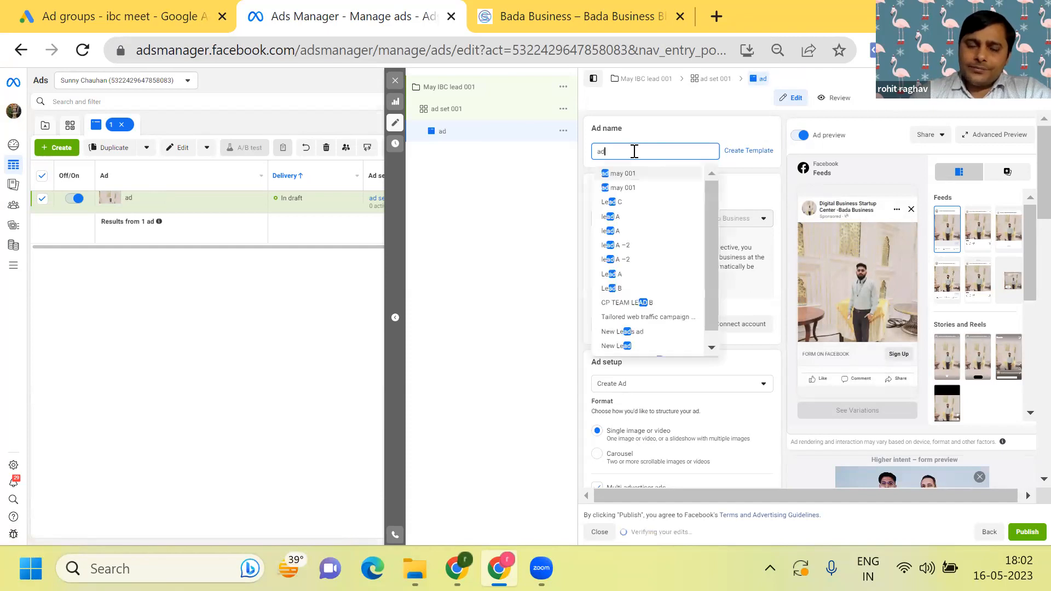
pyautogui.write('001')
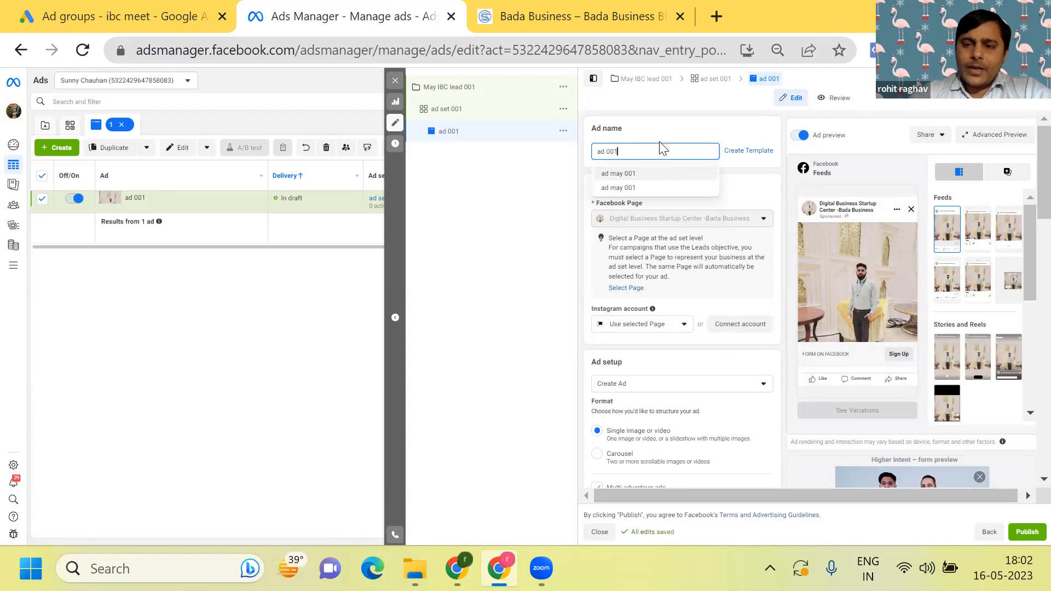
pyautogui.click(562, 198)
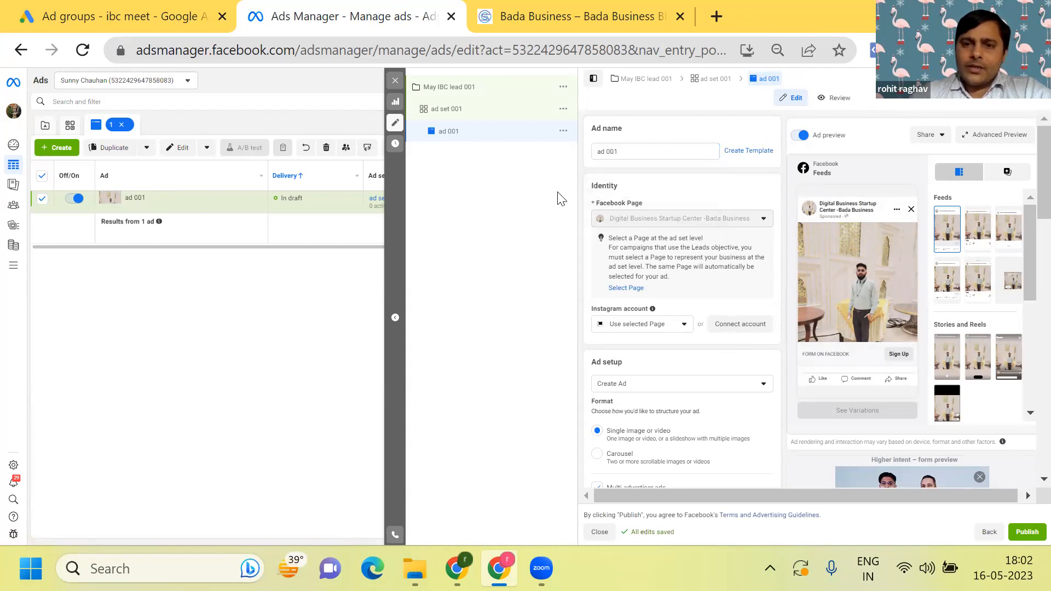
# - Check the ad's available Instagram account choices and review the ad setup format options
pyautogui.scroll(-2, 561, 198)
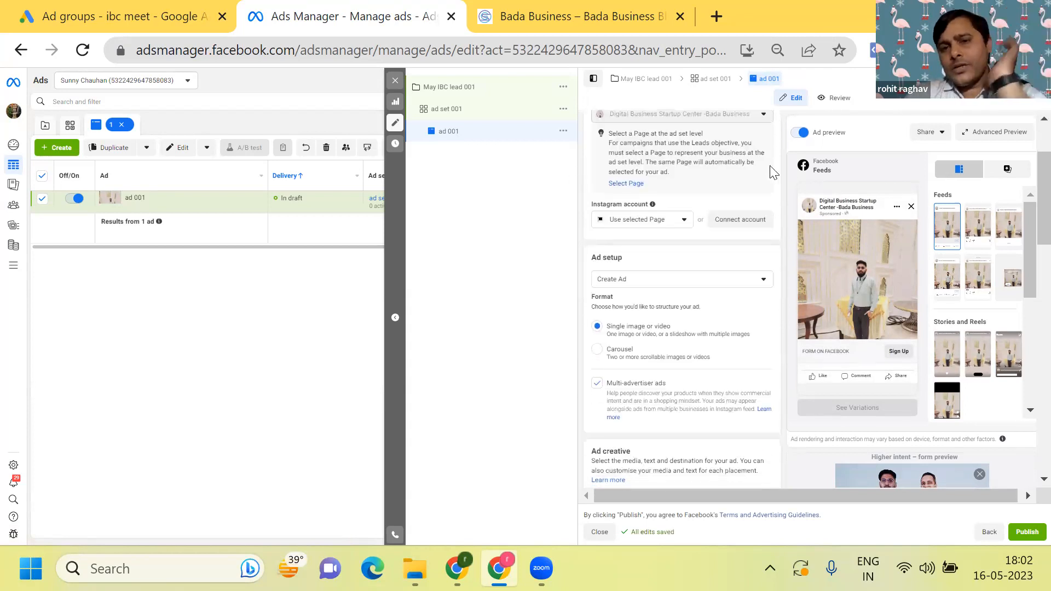
pyautogui.click(684, 221)
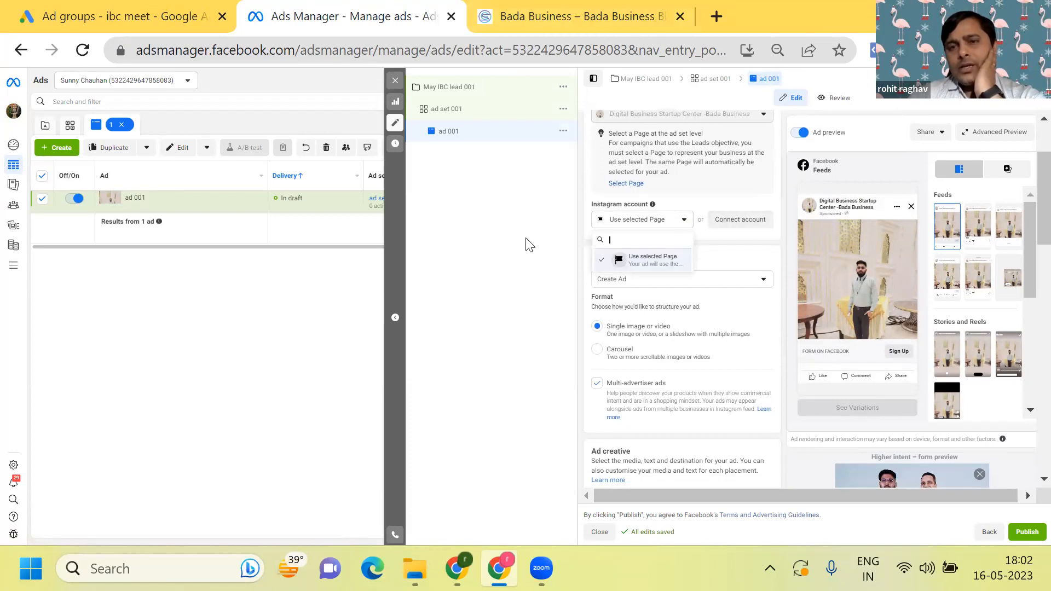
pyautogui.click(519, 275)
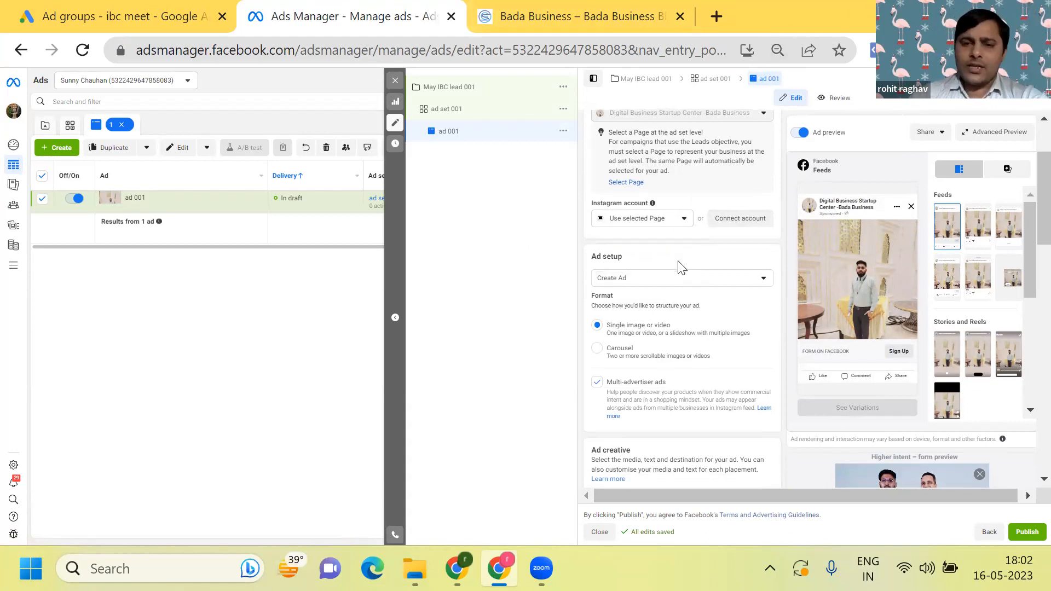
pyautogui.scroll(-2, 684, 260)
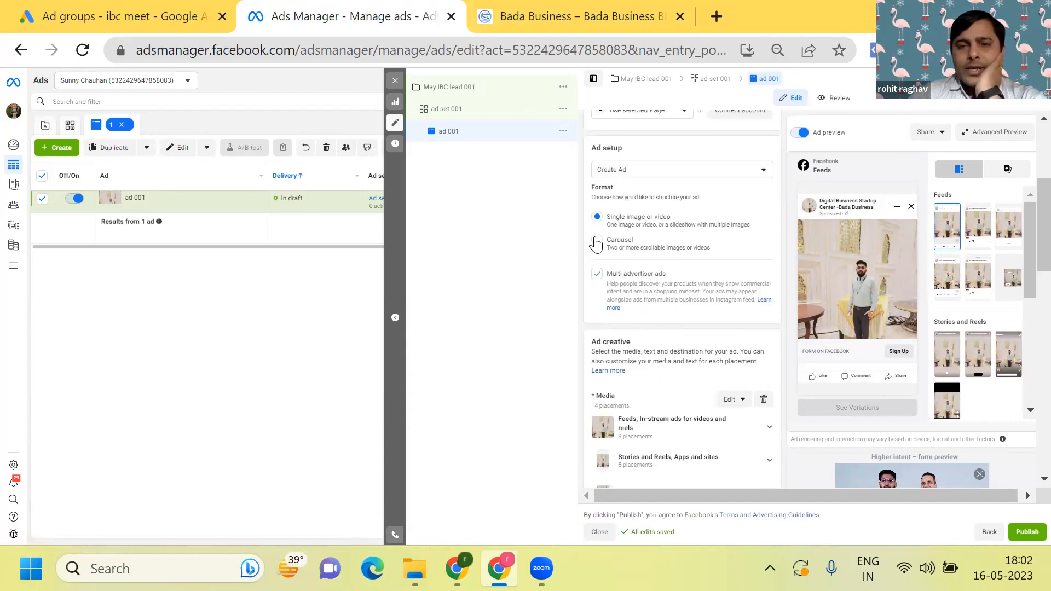
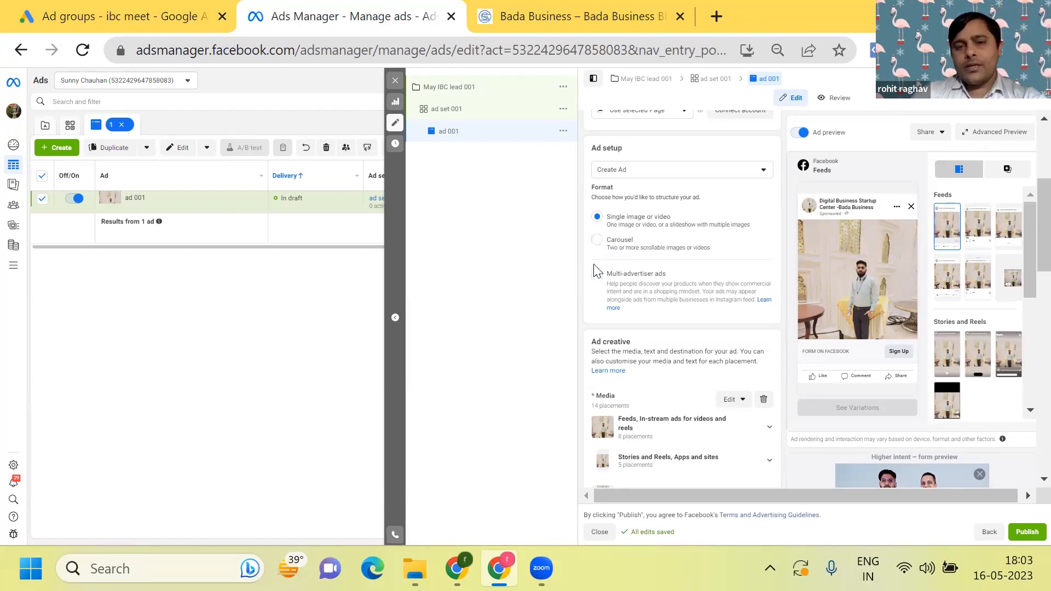
# - Remove the ad's current media and check the account videos available as a replacement
pyautogui.scroll(-3, 597, 271)
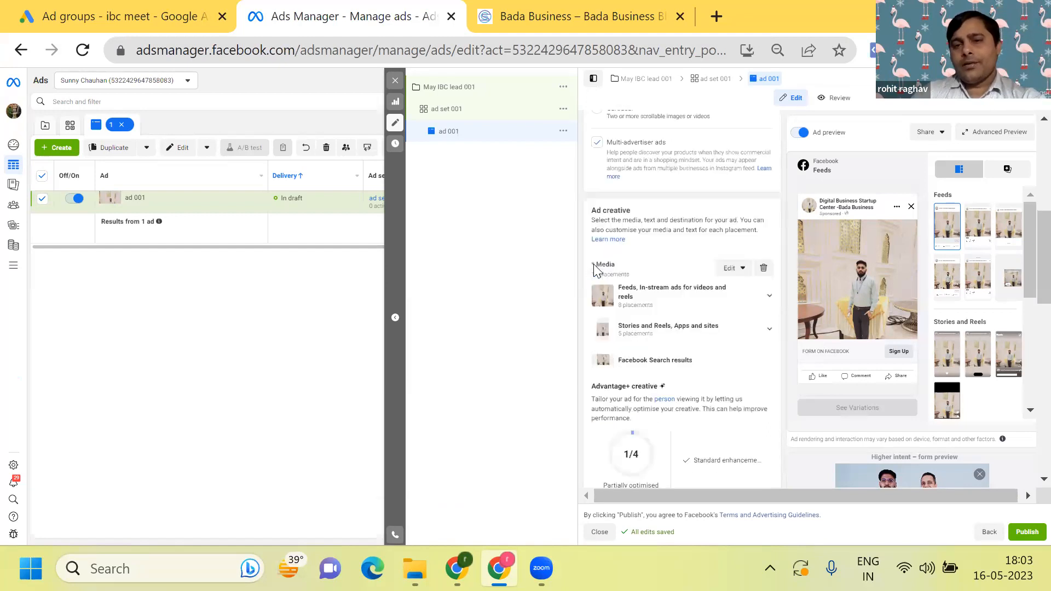
pyautogui.click(764, 237)
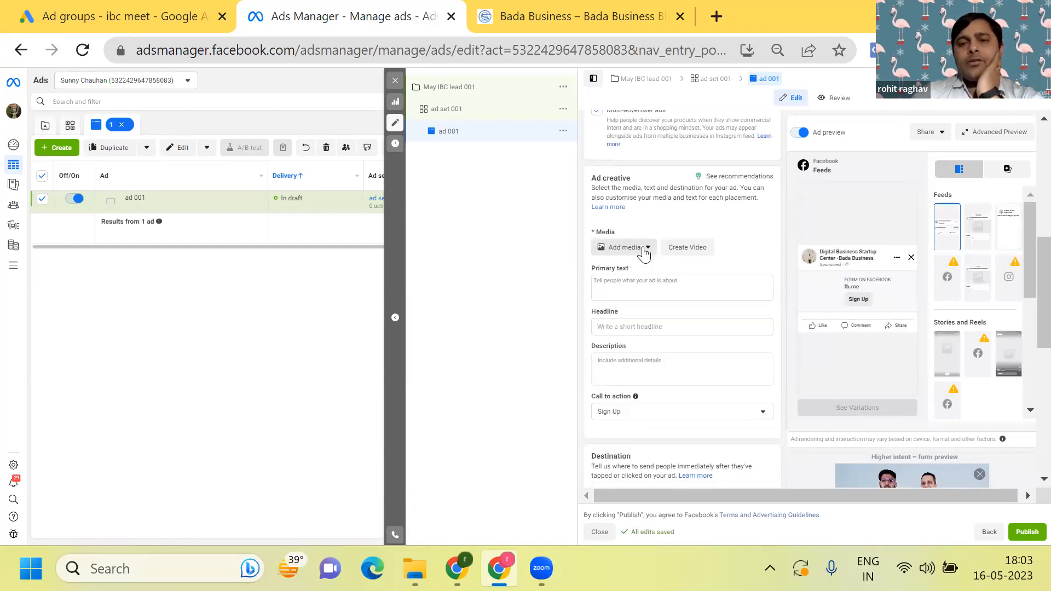
pyautogui.click(645, 249)
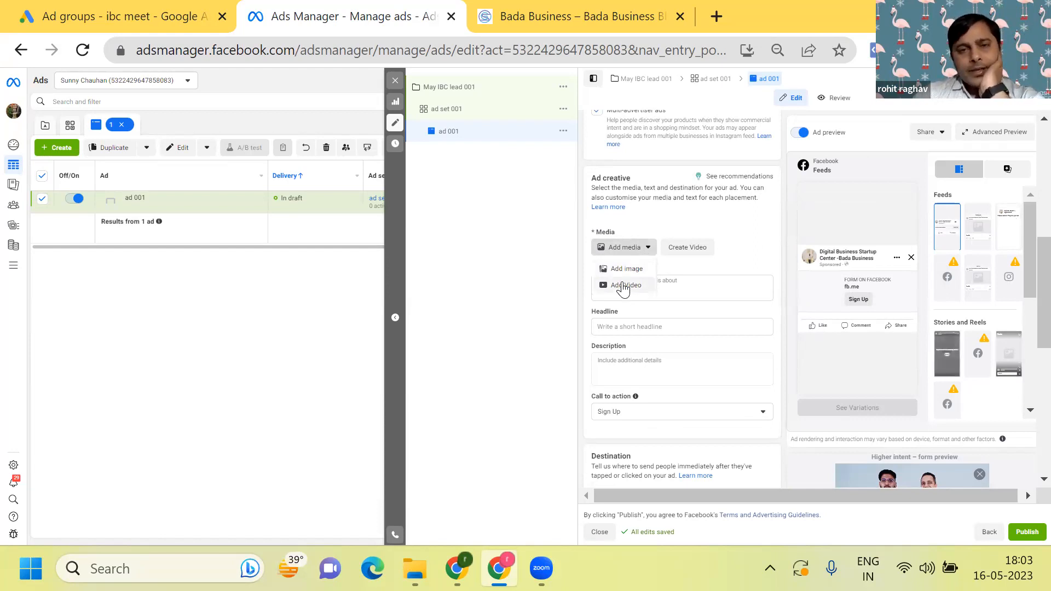
pyautogui.click(623, 286)
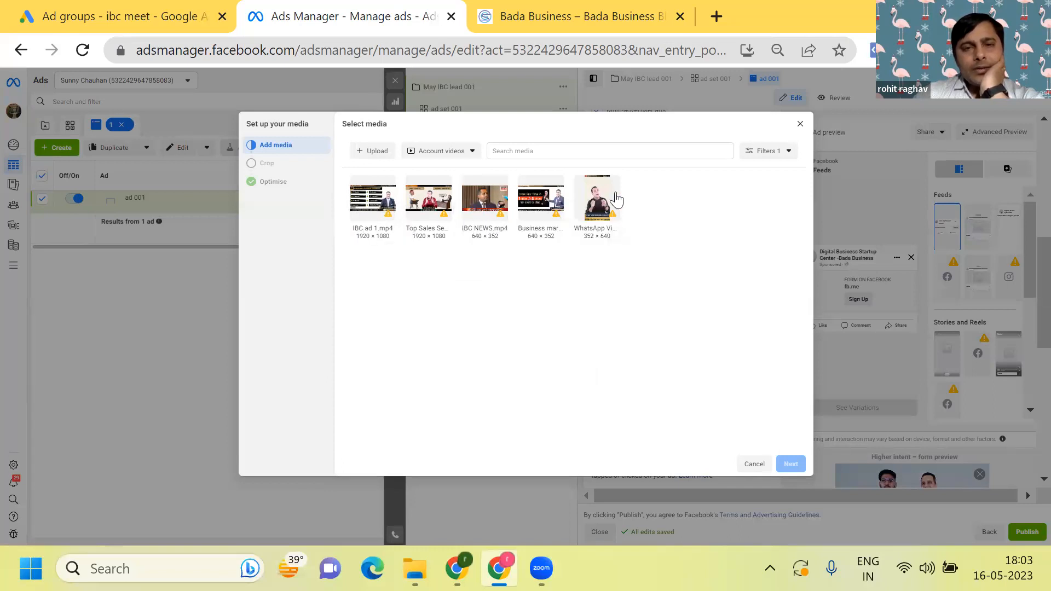
pyautogui.click(801, 125)
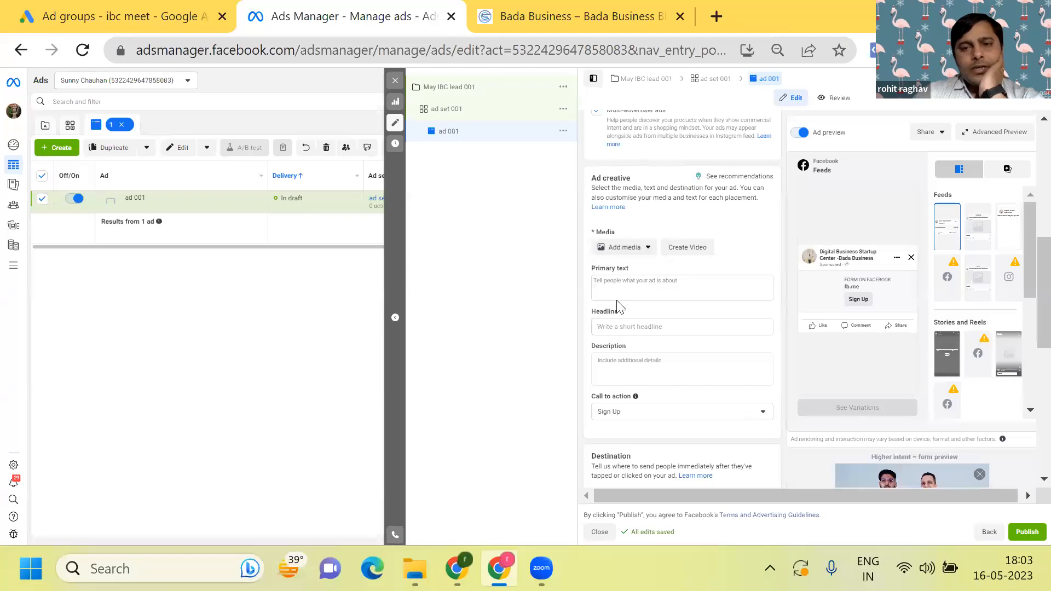
# - Choose the 1070 × 1038 "JOIN IBC PRO" account image as the ad's media
pyautogui.click(645, 251)
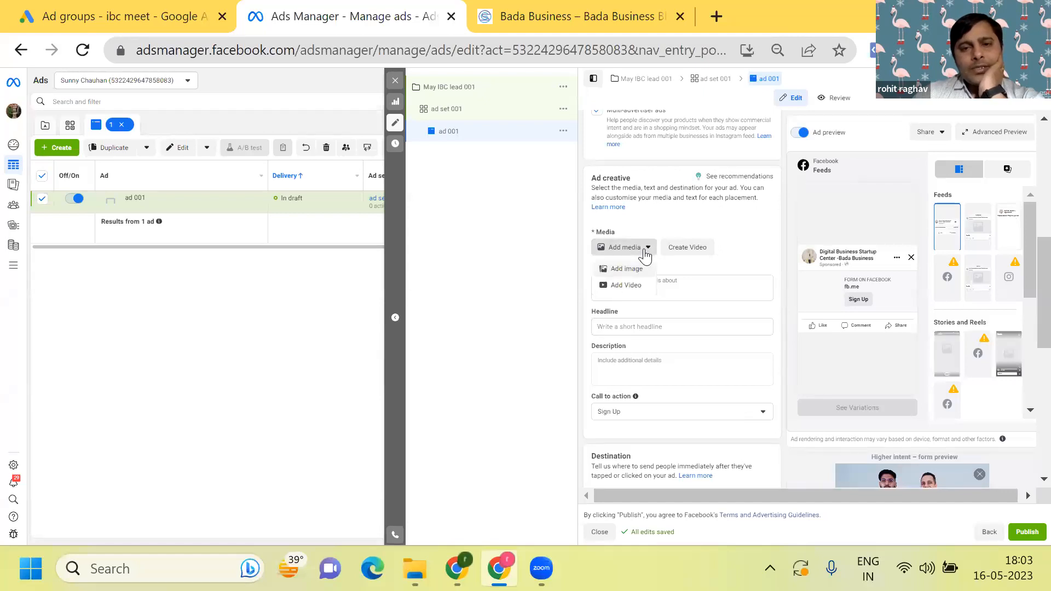
pyautogui.click(633, 271)
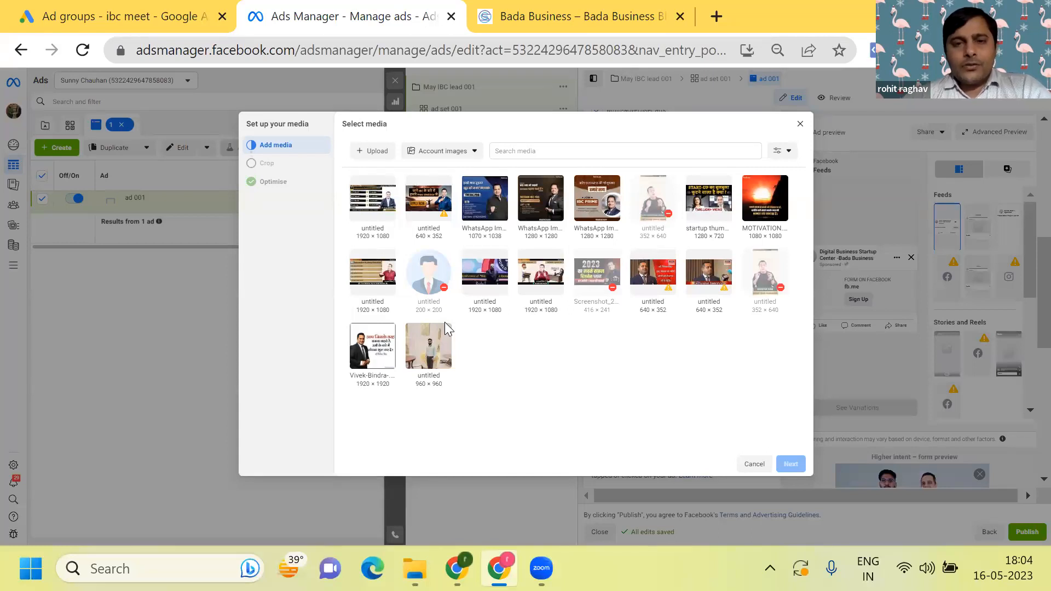
pyautogui.click(478, 188)
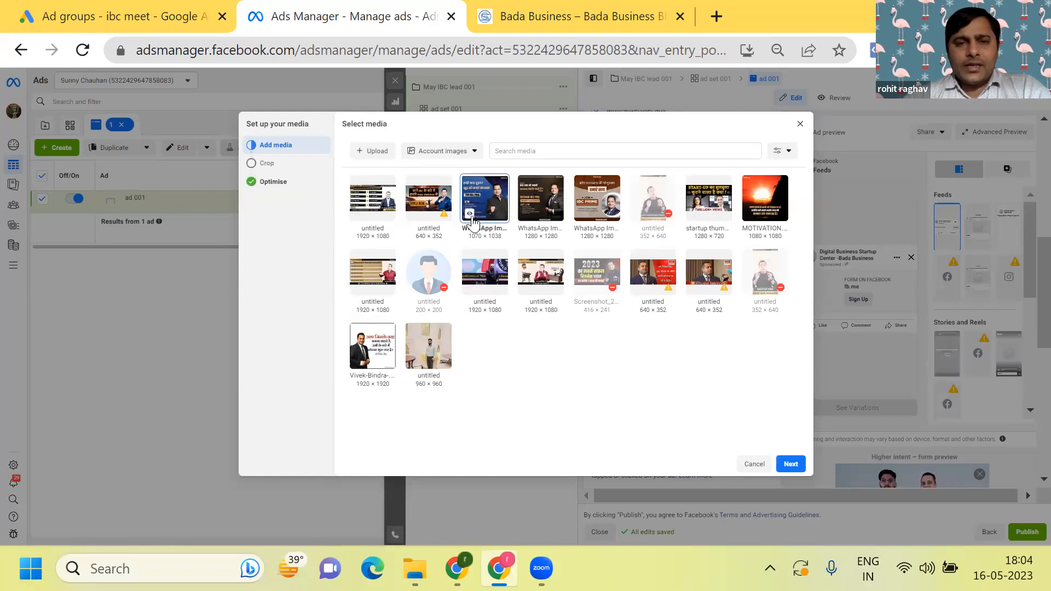
pyautogui.moveTo(471, 218)
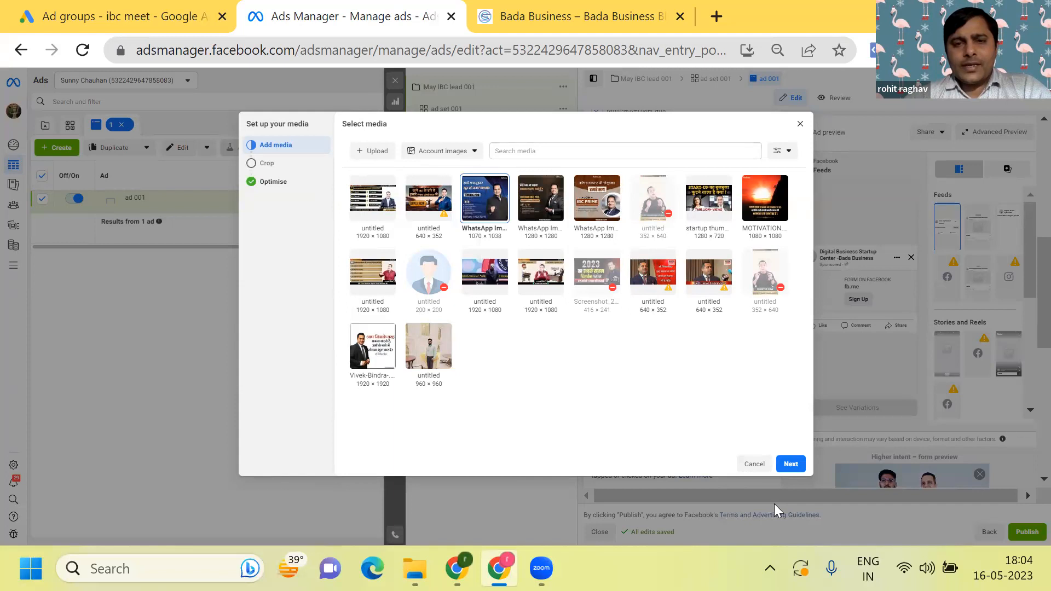
pyautogui.click(794, 465)
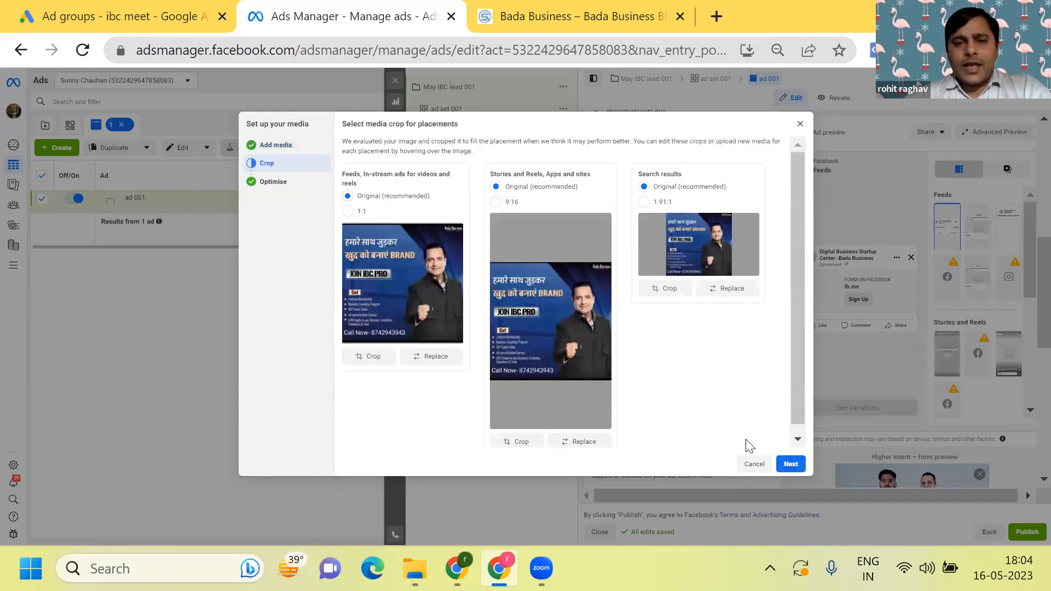
# - Keep the recommended original crops, turn on all Advantage+ creative optimisations and finish the media setup
pyautogui.click(792, 464)
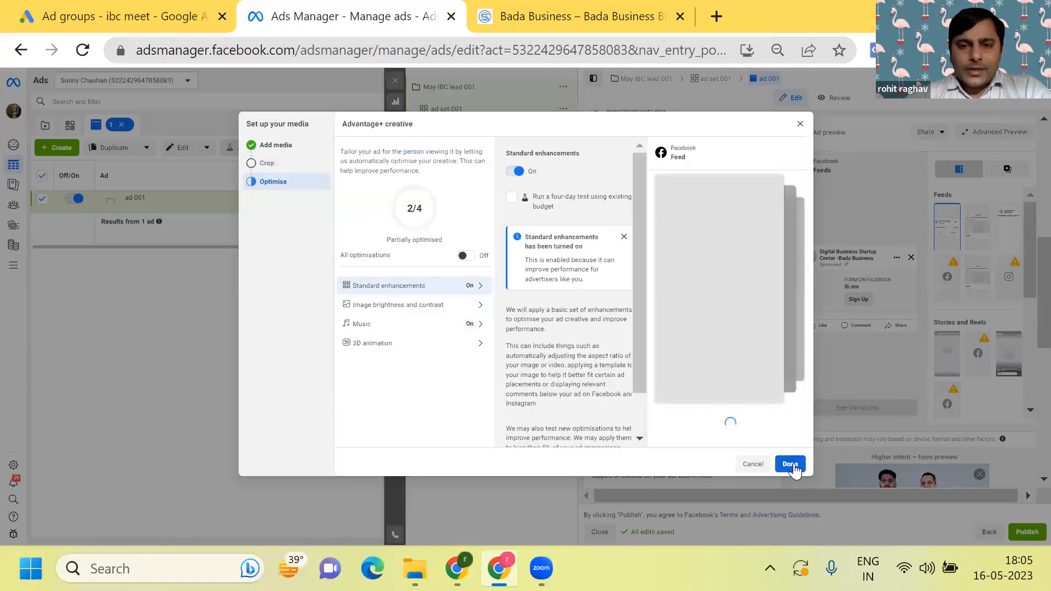
pyautogui.click(470, 256)
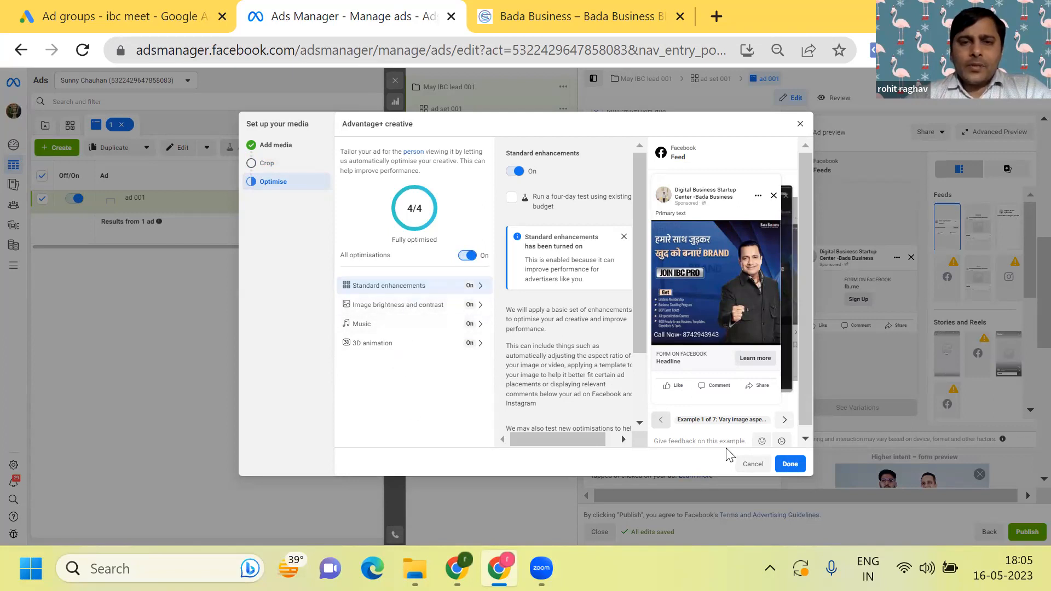
pyautogui.click(789, 464)
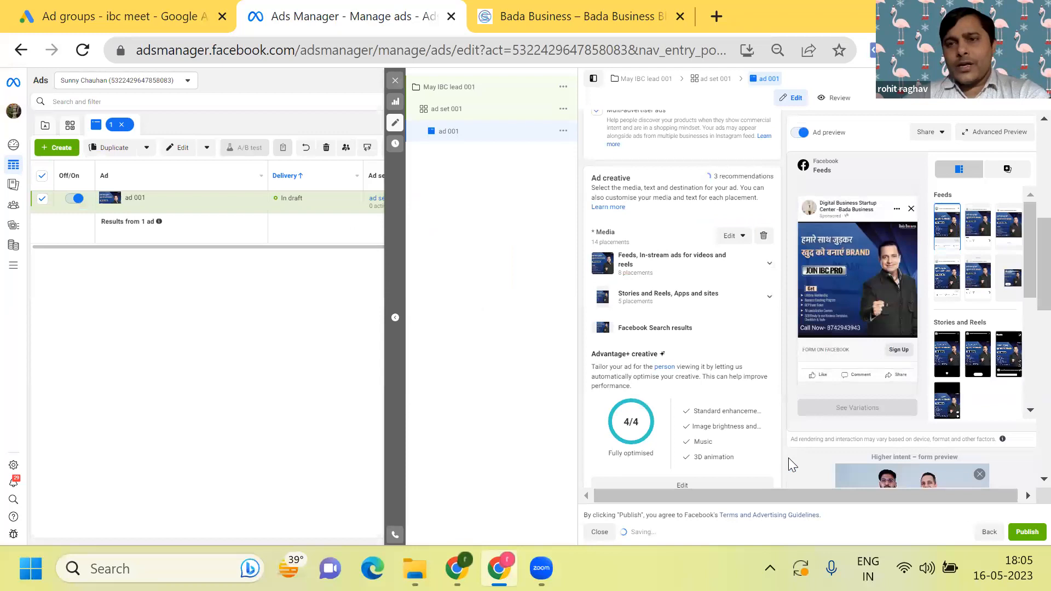
# - Switch to the other Chrome window, close the old Ad Library page and reopen Meta Ad Library in a new tab
pyautogui.scroll(-3, 788, 458)
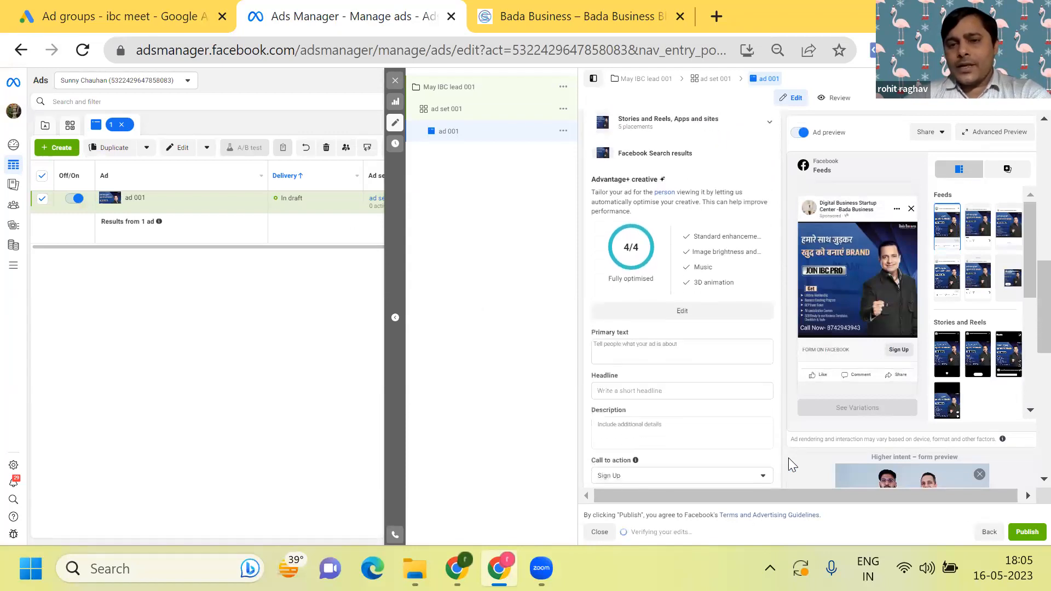
pyautogui.scroll(-2, 789, 458)
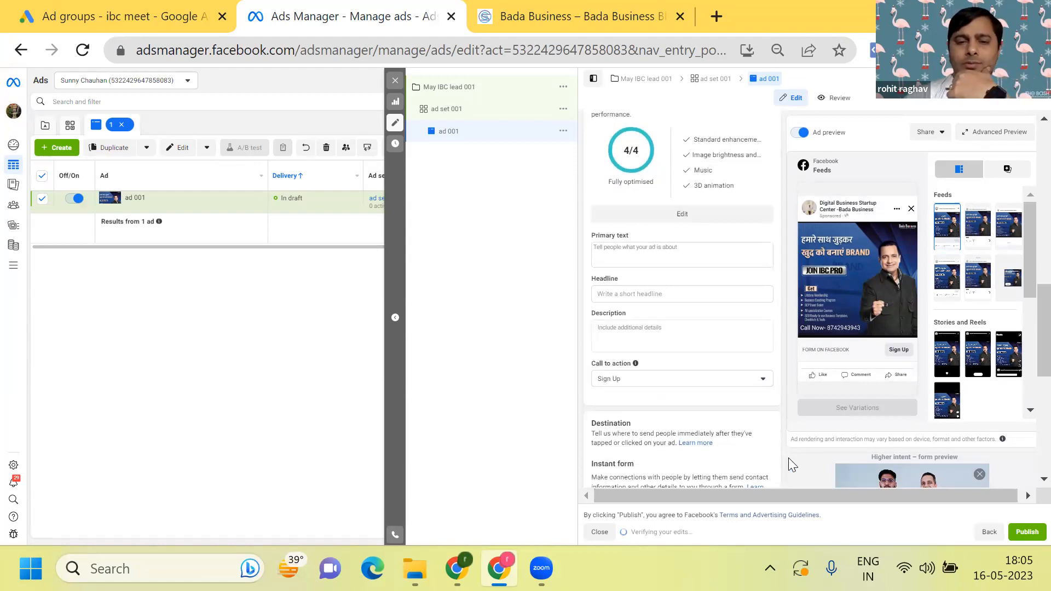
pyautogui.click(457, 569)
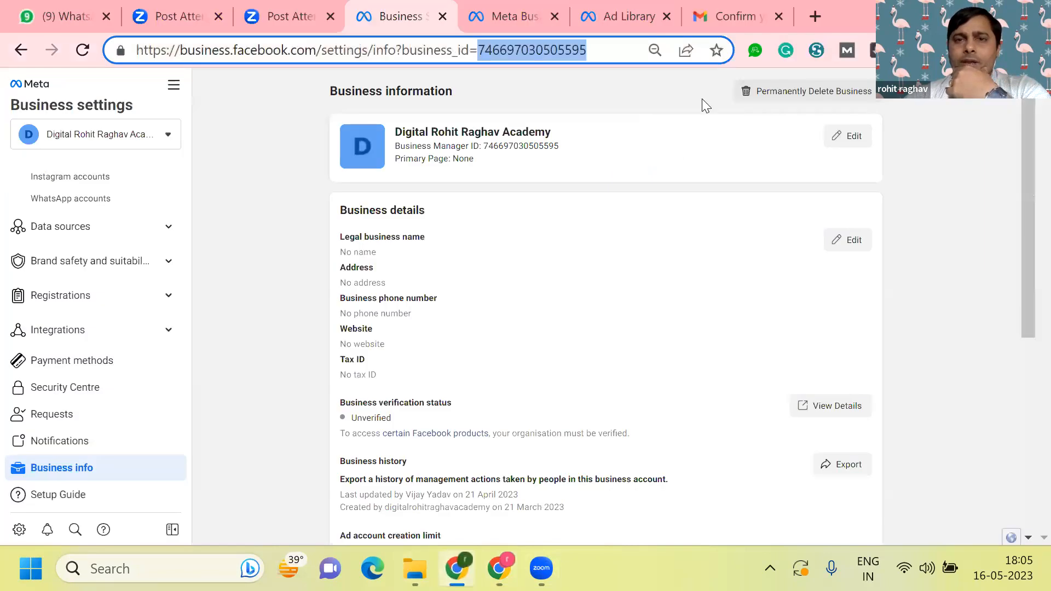
pyautogui.click(638, 13)
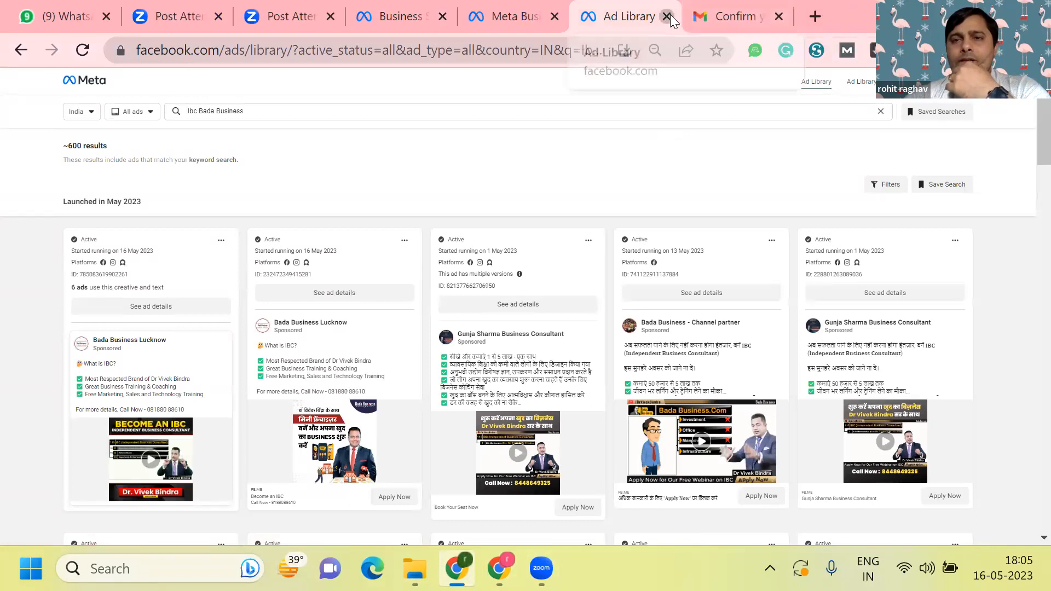
pyautogui.hotkey('ctrl', 'w')
pyautogui.hotkey('ctrl', 't')
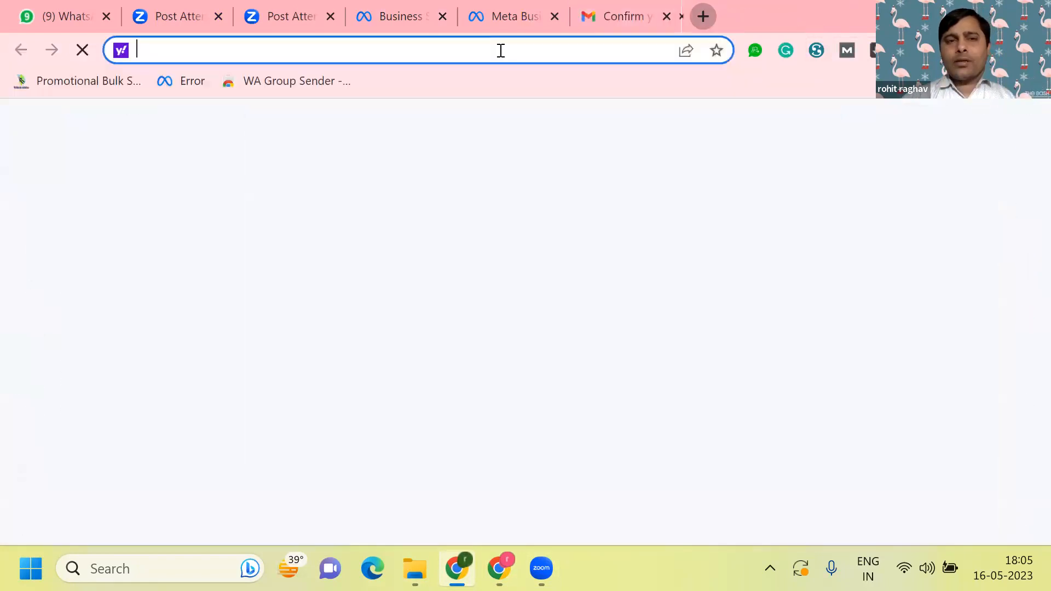
pyautogui.click(365, 374)
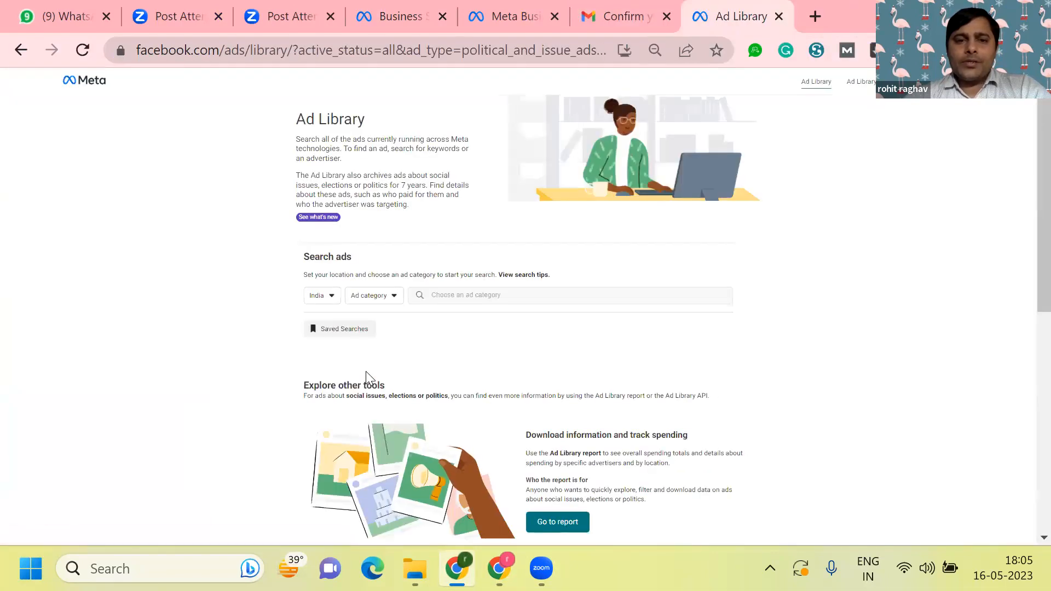
# - Set the ad category to All ads and search the Ad Library for "Ibc Bada Business"
pyautogui.click(393, 298)
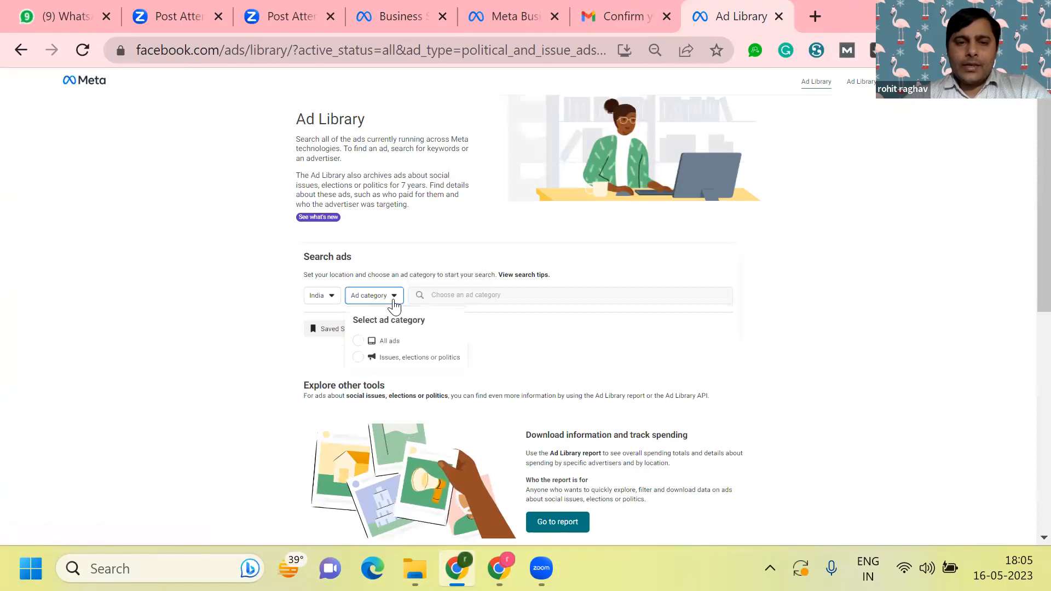
pyautogui.click(358, 342)
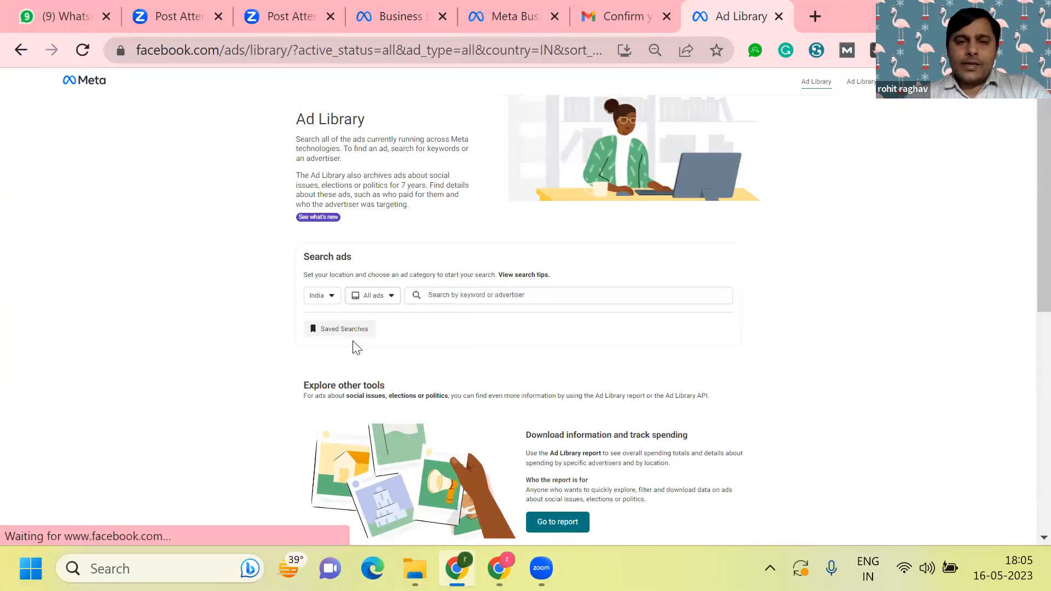
pyautogui.click(497, 296)
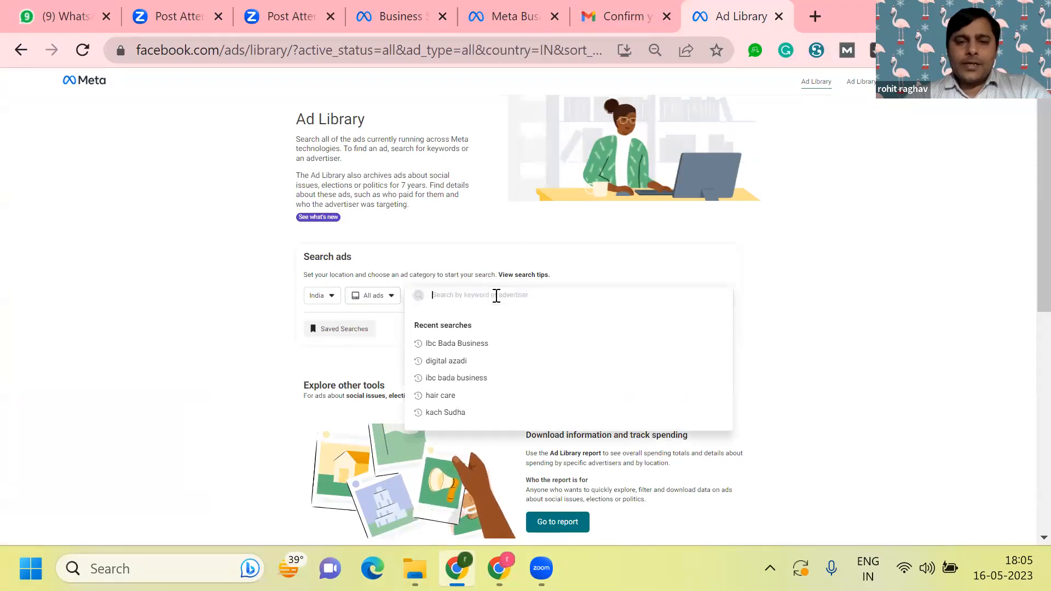
pyautogui.click(469, 345)
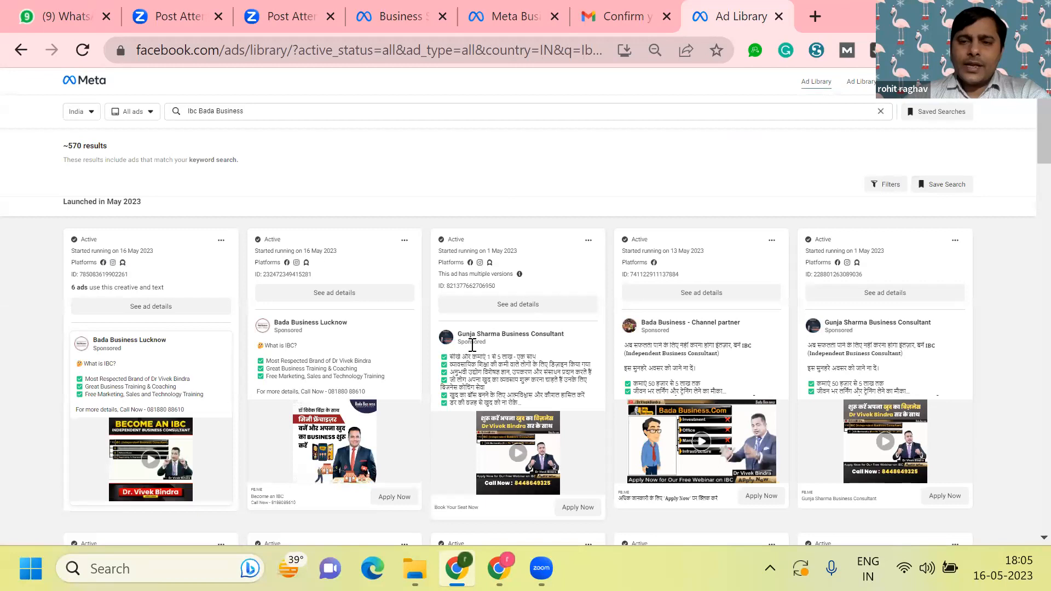
# - Copy the fifth result's expanded Hindi ad text, without its phone number, into the primary text of ad 001 in Ads Manager
pyautogui.scroll(-2, 472, 345)
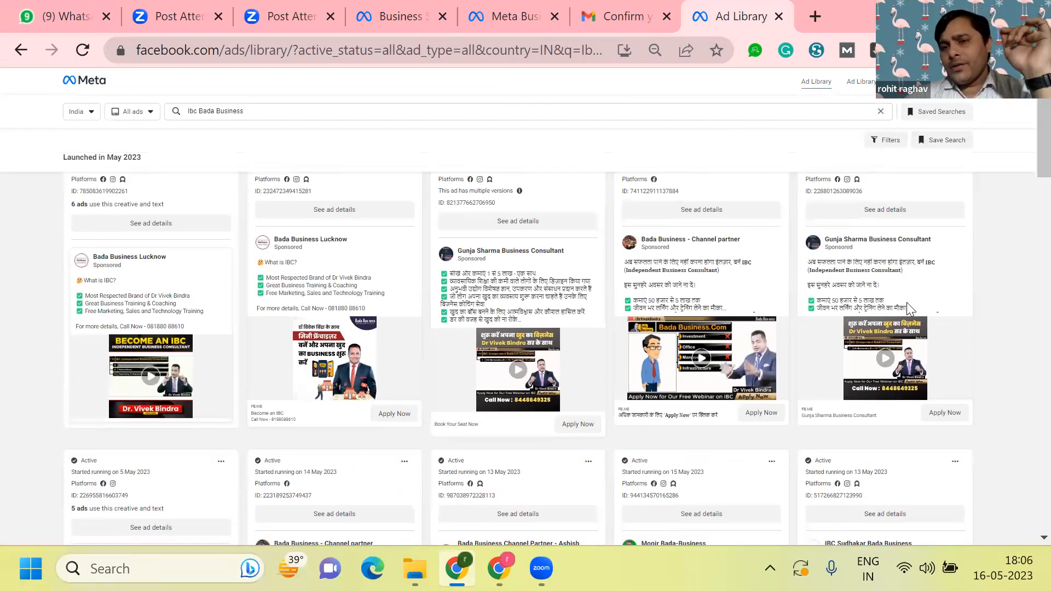
pyautogui.click(907, 305)
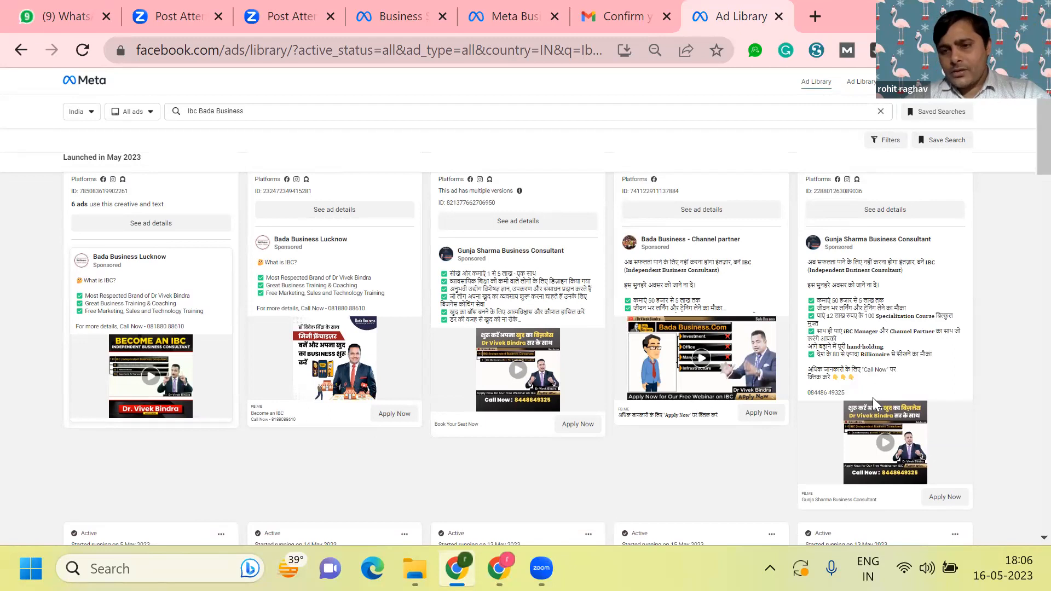
pyautogui.moveTo(875, 387); pyautogui.dragTo(797, 269)
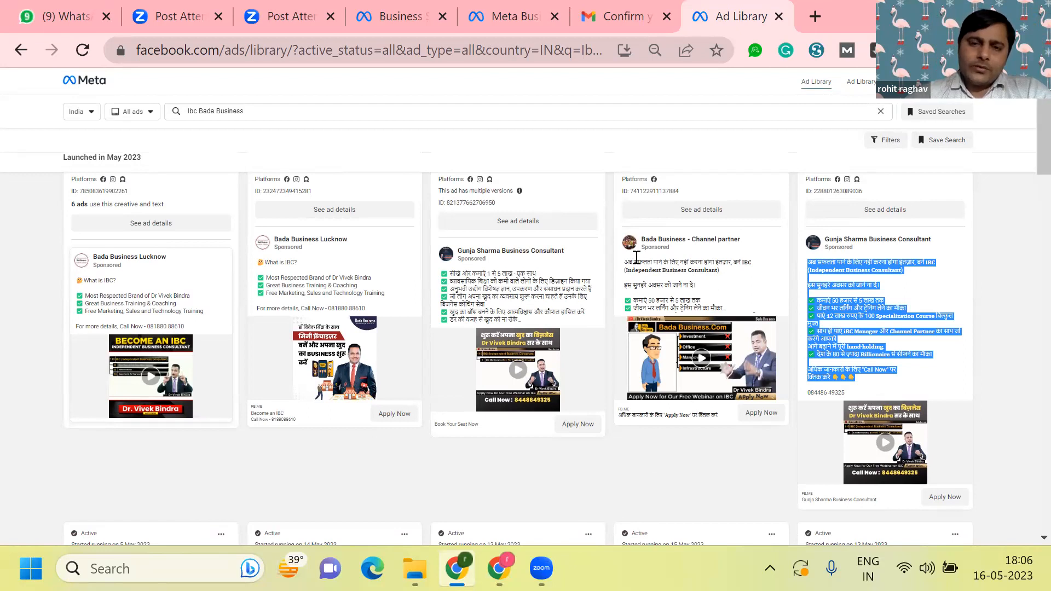
pyautogui.hotkey('alt', 'Tab')
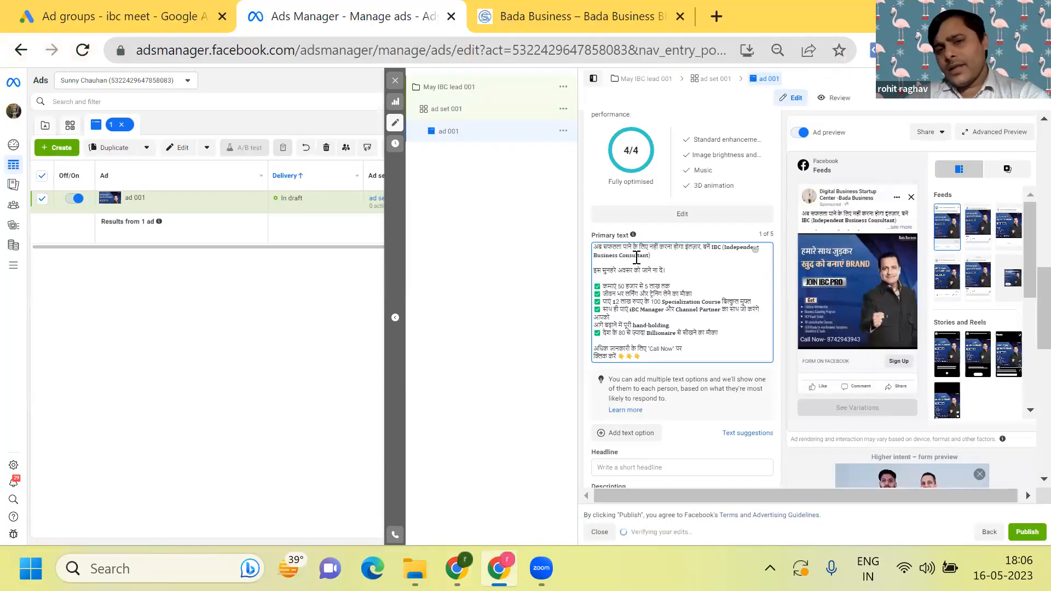
# - Copy the line "अधिक जानकारी के लिए 'Apply Now' पर क्लिक करें" from the fourth Ad Library result into the ad's headline
pyautogui.scroll(-2, 637, 257)
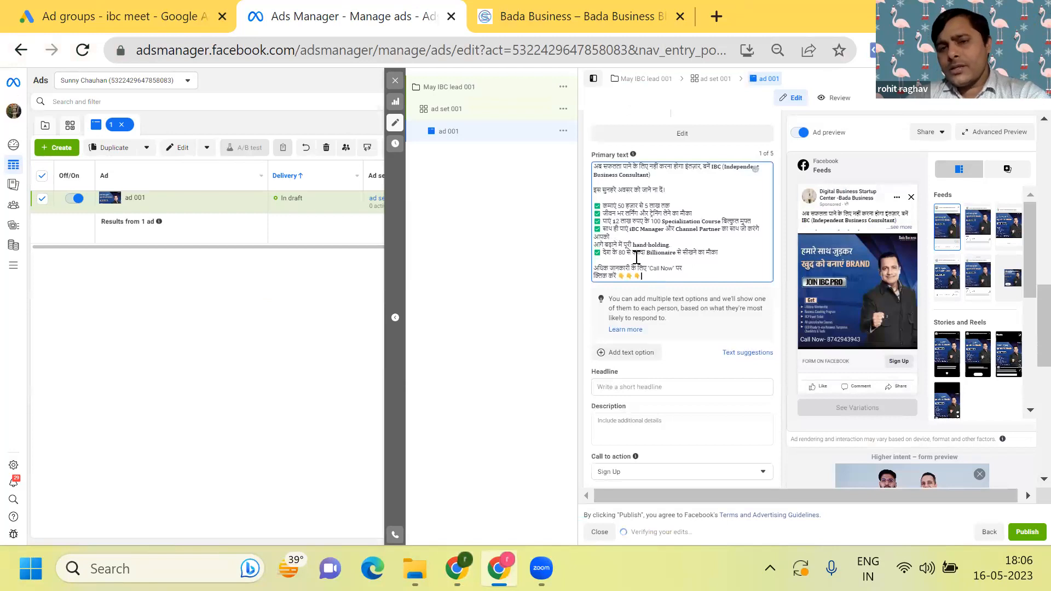
pyautogui.click(656, 387)
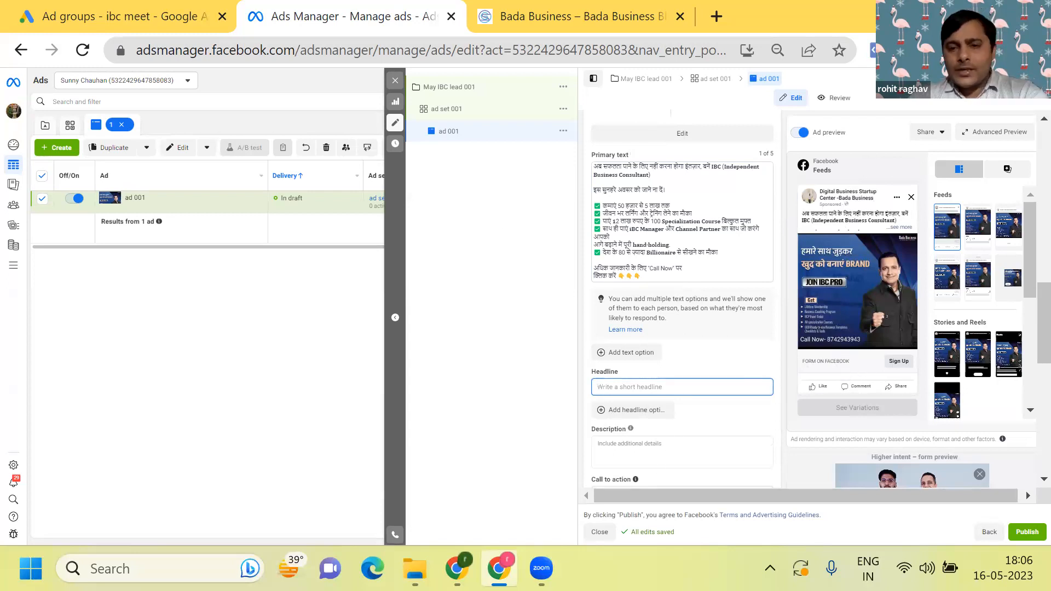
pyautogui.click(458, 567)
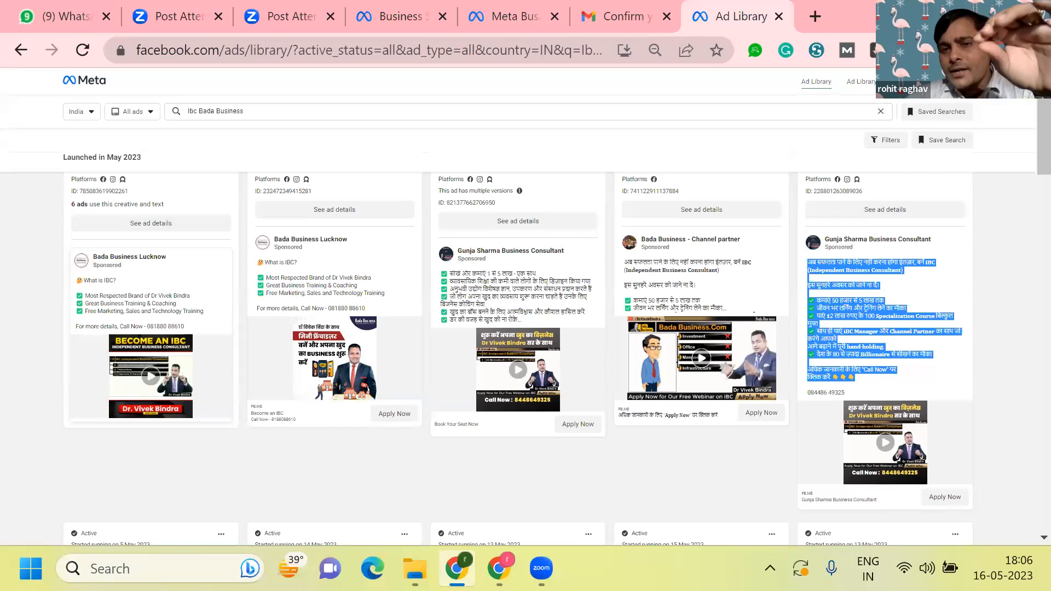
pyautogui.scroll(-1, 703, 399)
pyautogui.click(702, 399)
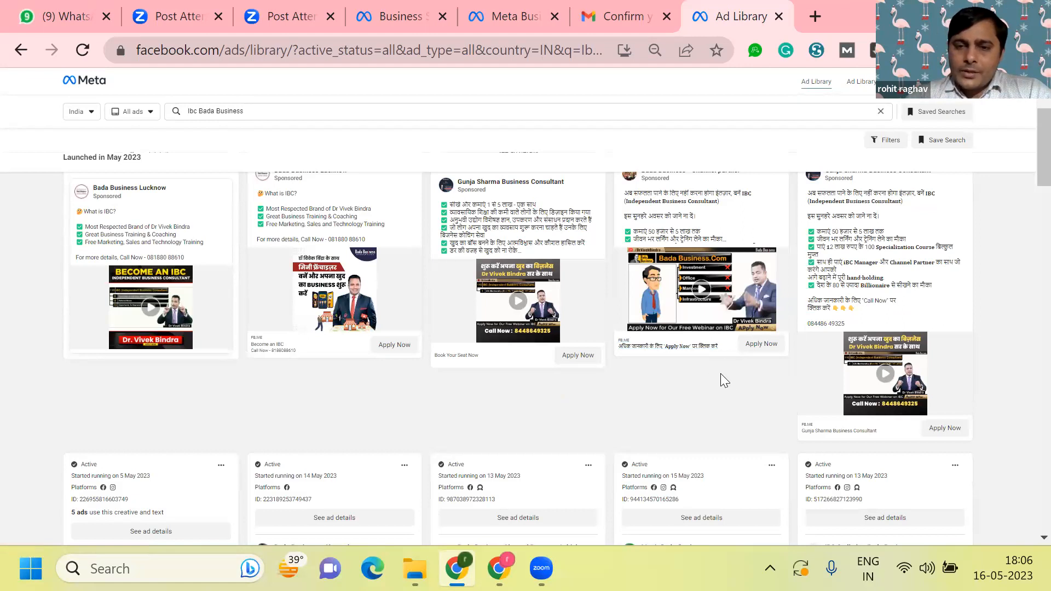
pyautogui.moveTo(717, 346); pyautogui.dragTo(612, 353)
pyautogui.hotkey('ctrl', 'c')
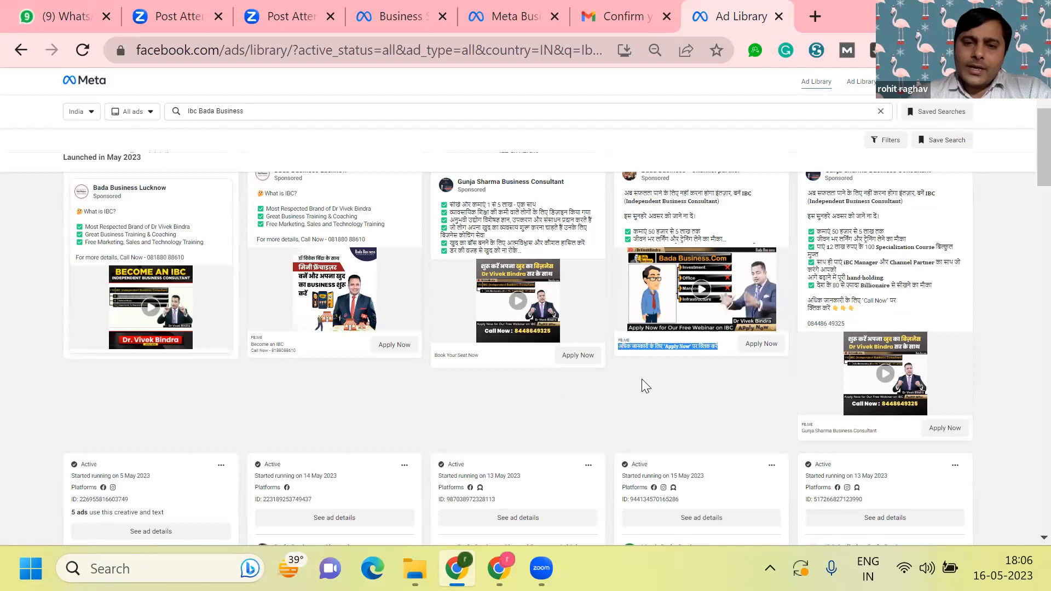
pyautogui.hotkey('alt', 'Tab')
pyautogui.click(620, 387)
pyautogui.hotkey('ctrl', 'v')
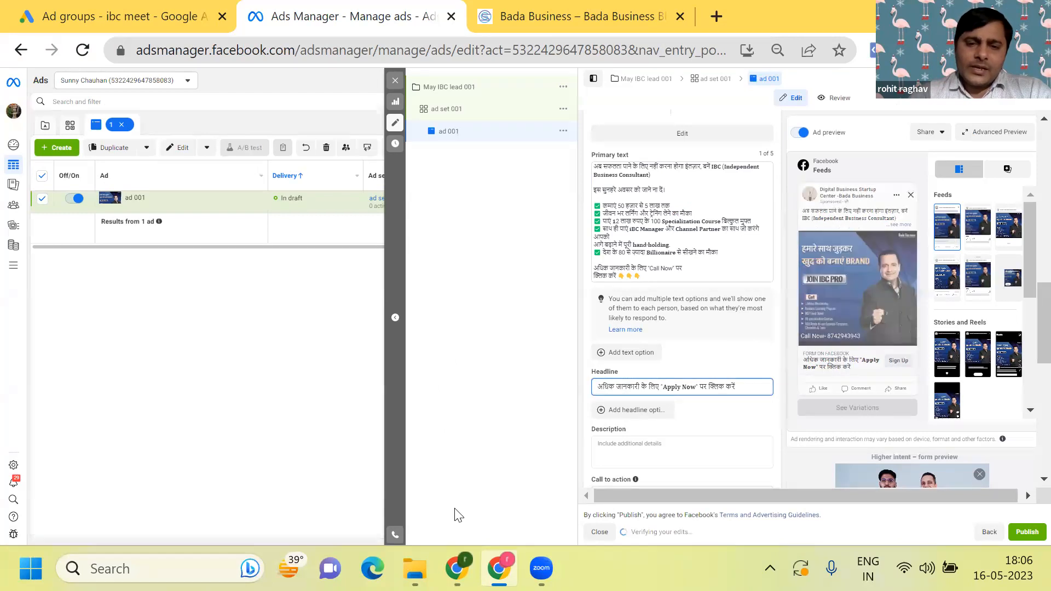
# - Copy the English ad text "Business learning with Vivek Bindra as IBC" with its four checkmarked benefits from the Ad Library into ad 001's description
pyautogui.click(452, 563)
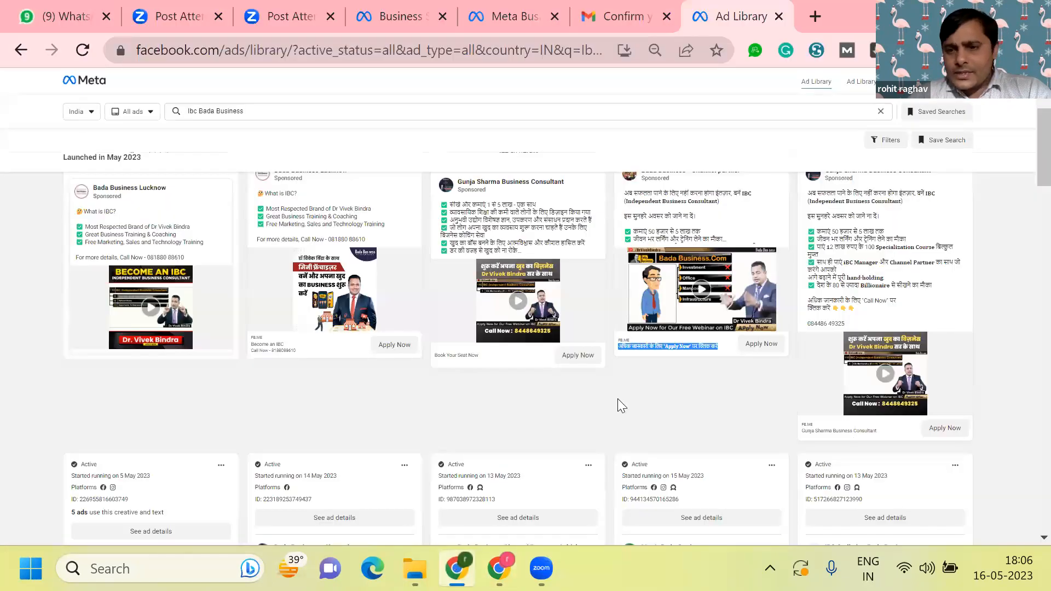
pyautogui.scroll(-9, 621, 397)
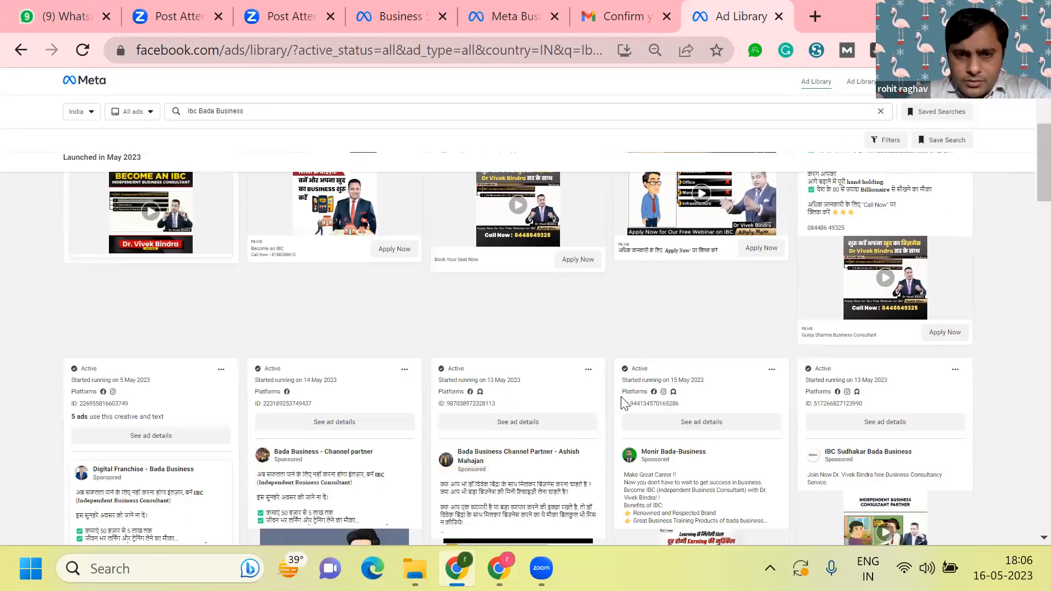
pyautogui.scroll(-3, 621, 396)
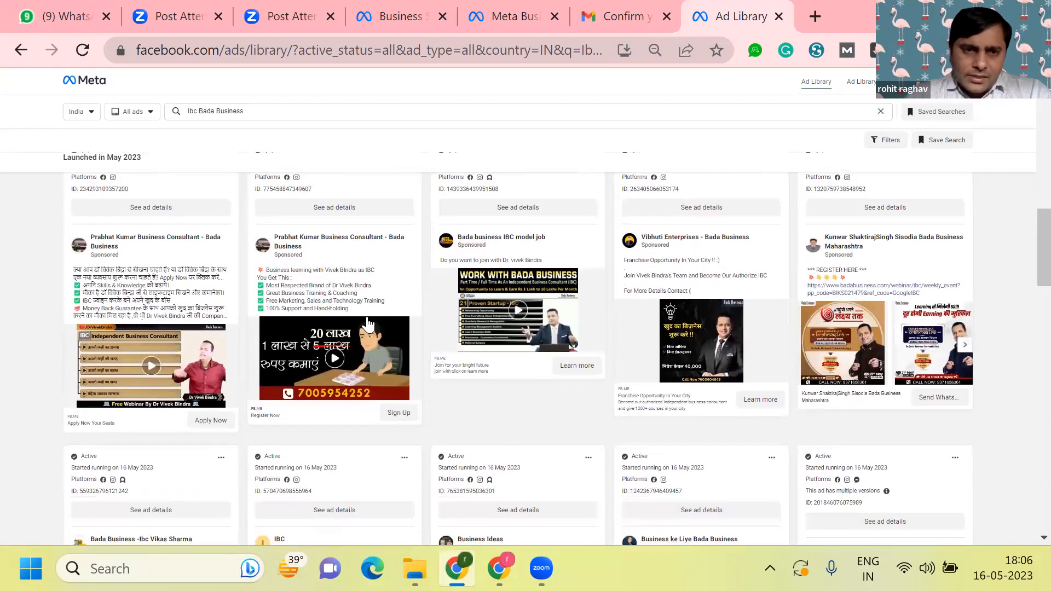
pyautogui.moveTo(363, 310); pyautogui.dragTo(250, 274)
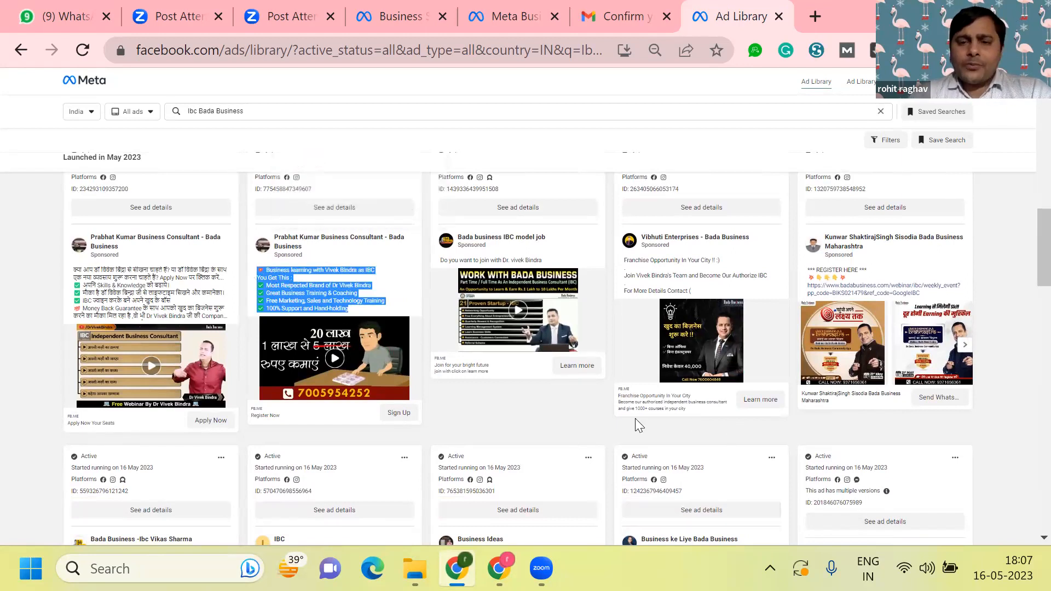
pyautogui.hotkey('alt', 'Tab')
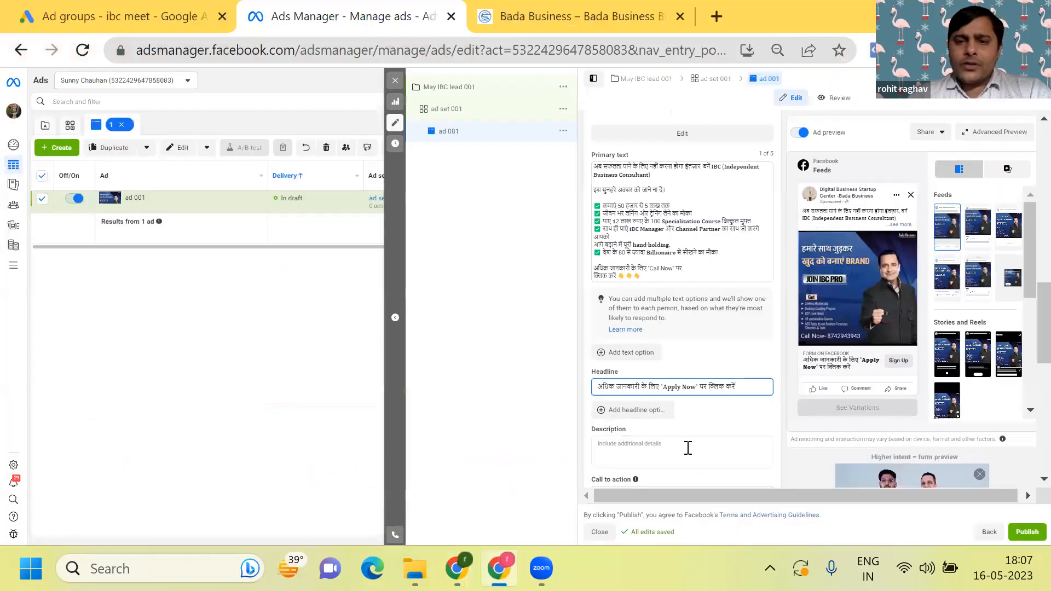
pyautogui.scroll(-3, 638, 357)
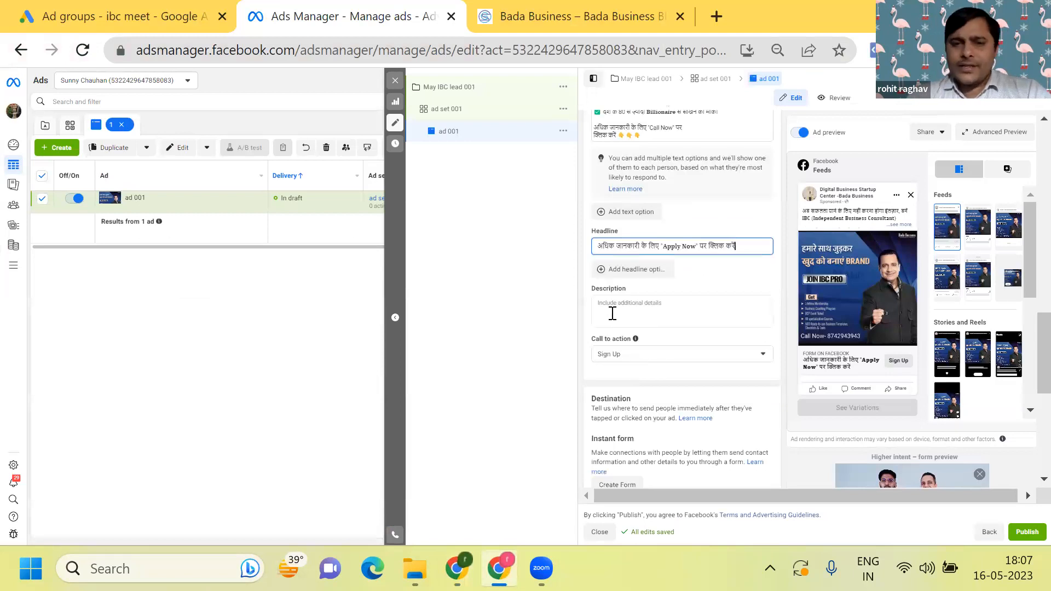
pyautogui.click(614, 315)
pyautogui.write('💥 Business learning with Vivek Bindra as IBC You Get This : ✅ Most Respected Brand of Dr Vivek Bindra ✅ Great Business Training & Coaching ✅ Free Marketing, Sales and Technology Training ✅ 100% Support and Hand-holding')
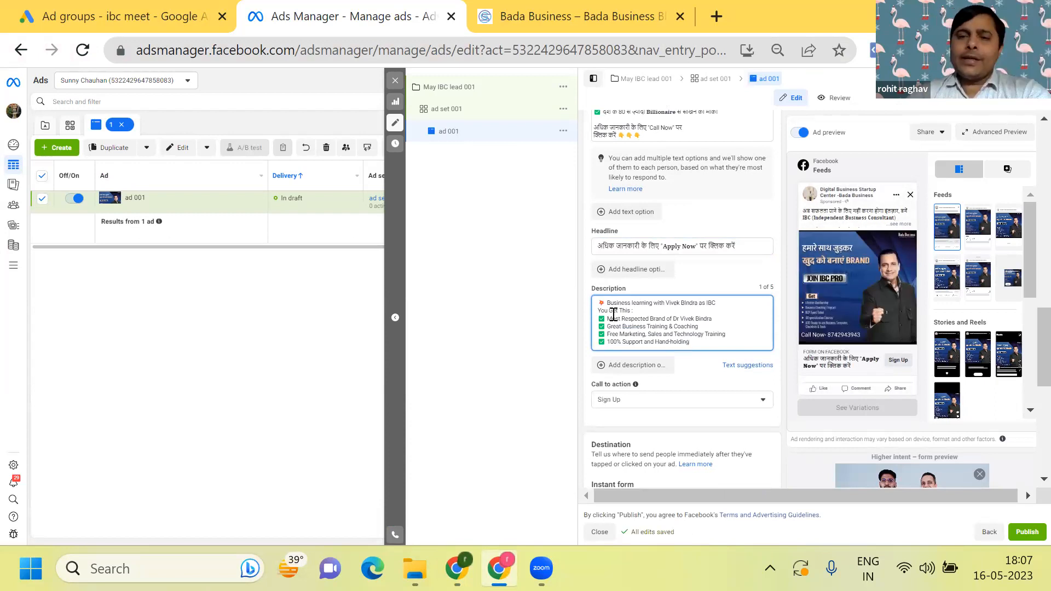
# - Set the call to action of ad 001 to Apply Now
pyautogui.scroll(-1, 614, 316)
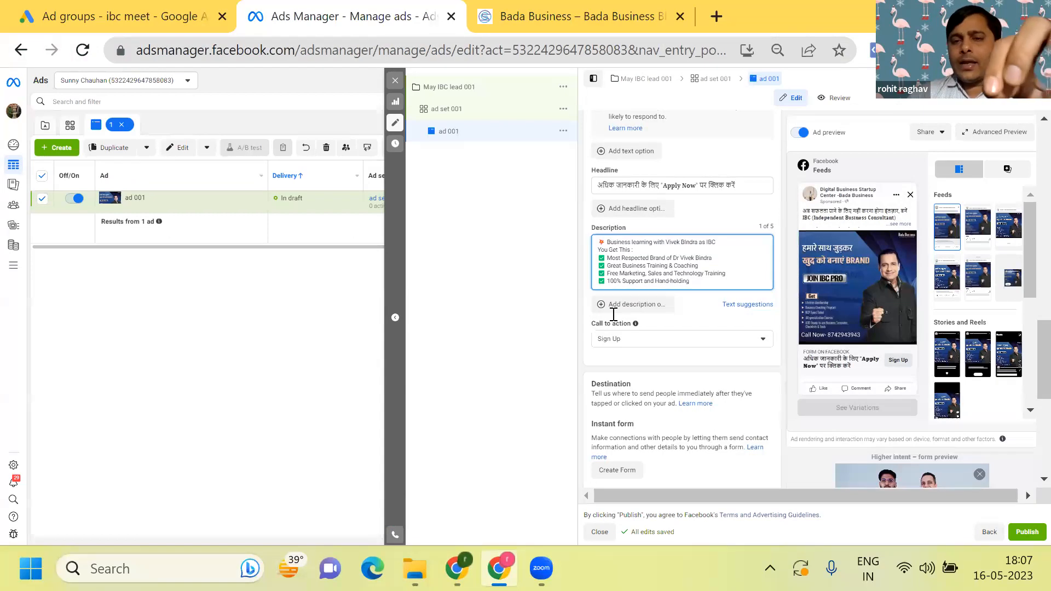
pyautogui.click(753, 341)
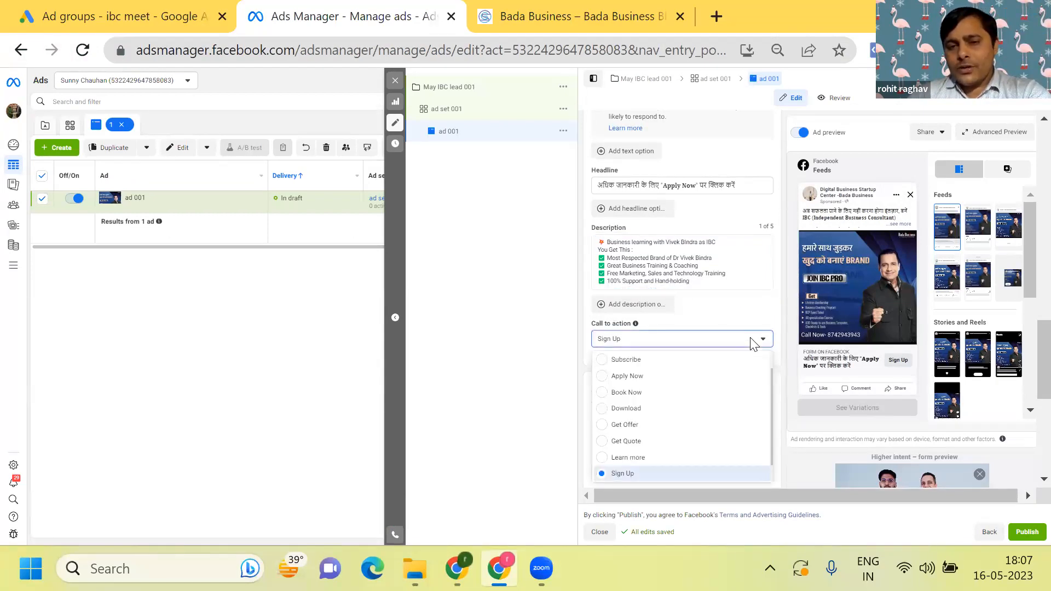
pyautogui.click(603, 378)
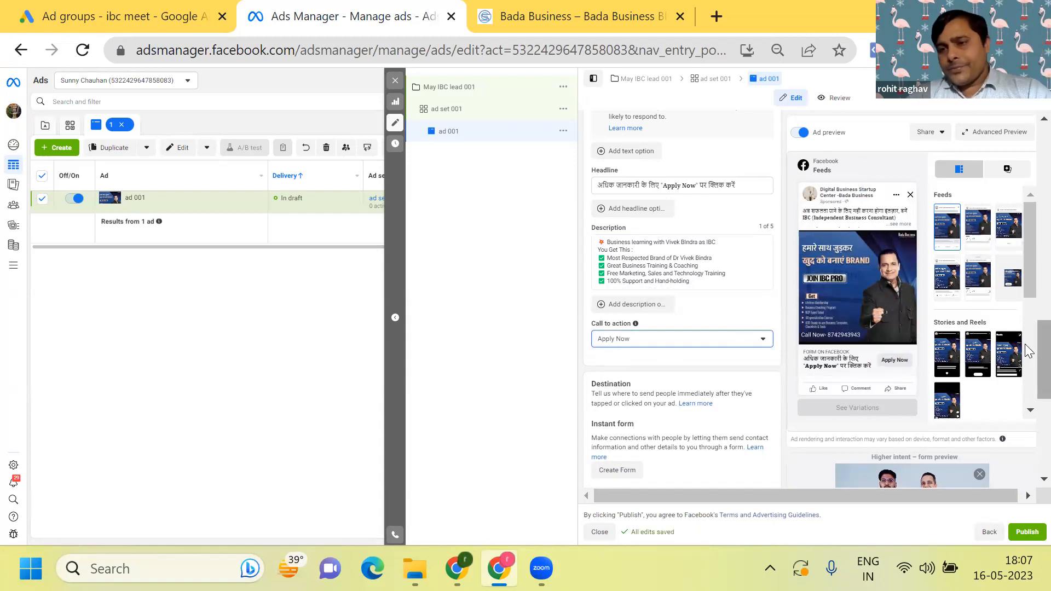
# - Review the instant form and tracking sections of ad 001 and publish the campaign
pyautogui.scroll(-4, 805, 427)
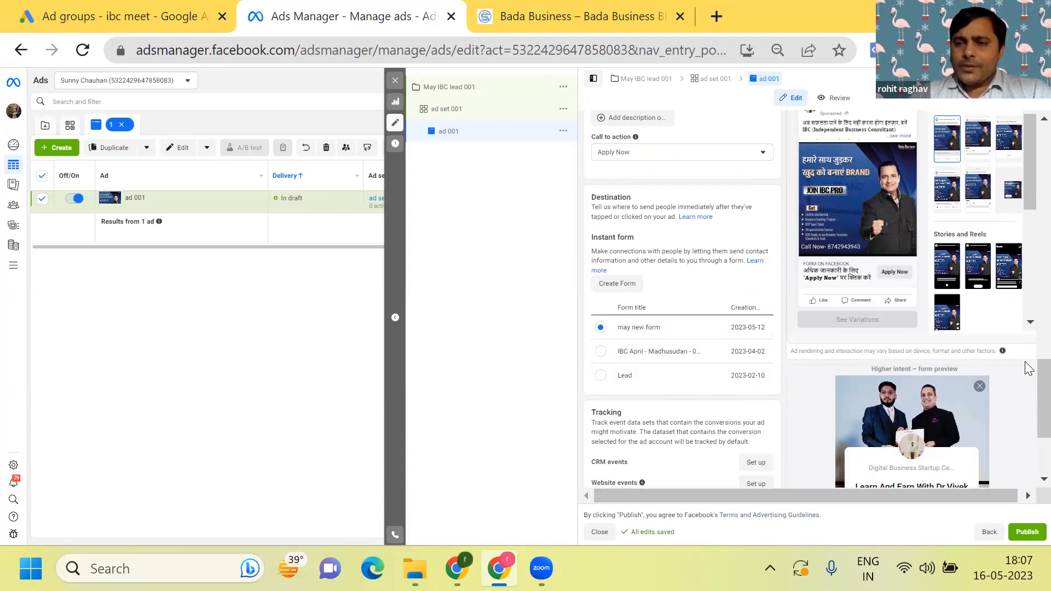
pyautogui.scroll(-3, 1028, 375)
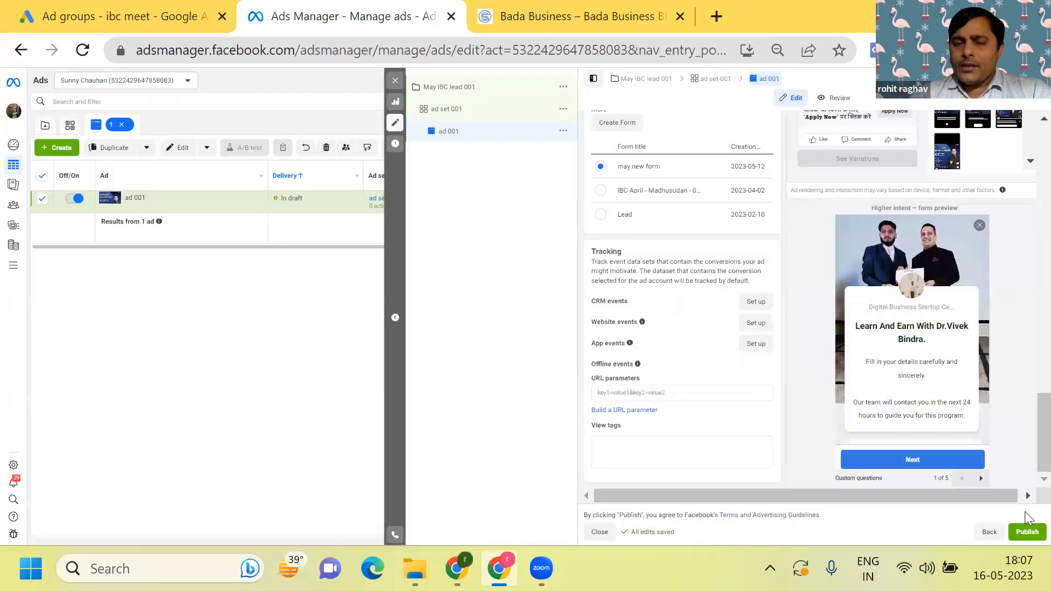
pyautogui.click(1028, 527)
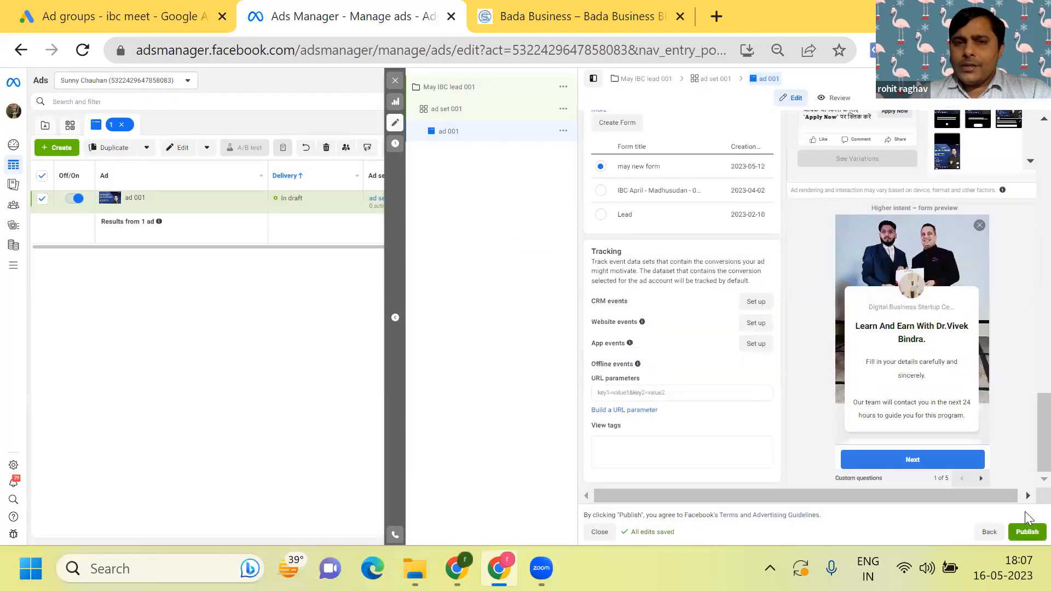